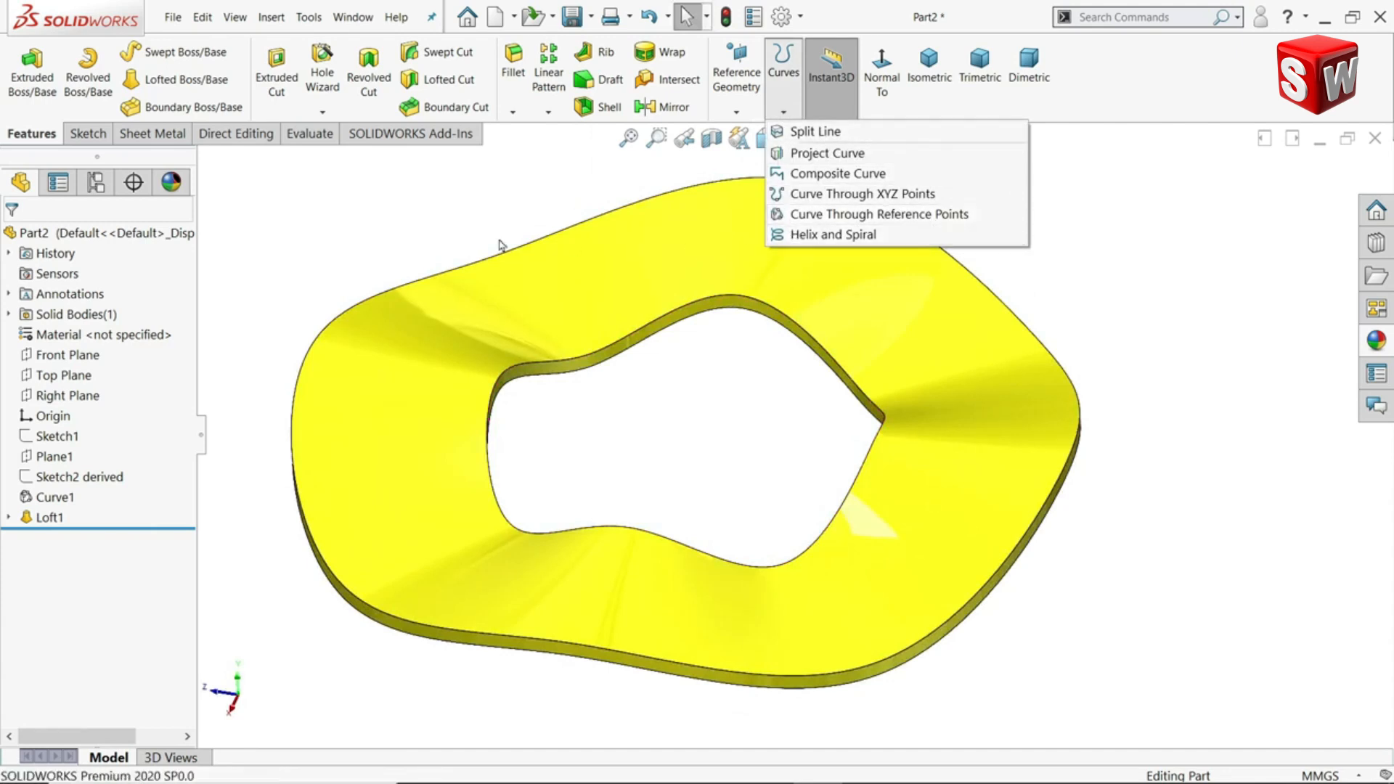
- Examine the finished wavy ring and its reference drawing for the diameters, section size, wave height and angular point spacing
click(386, 238)
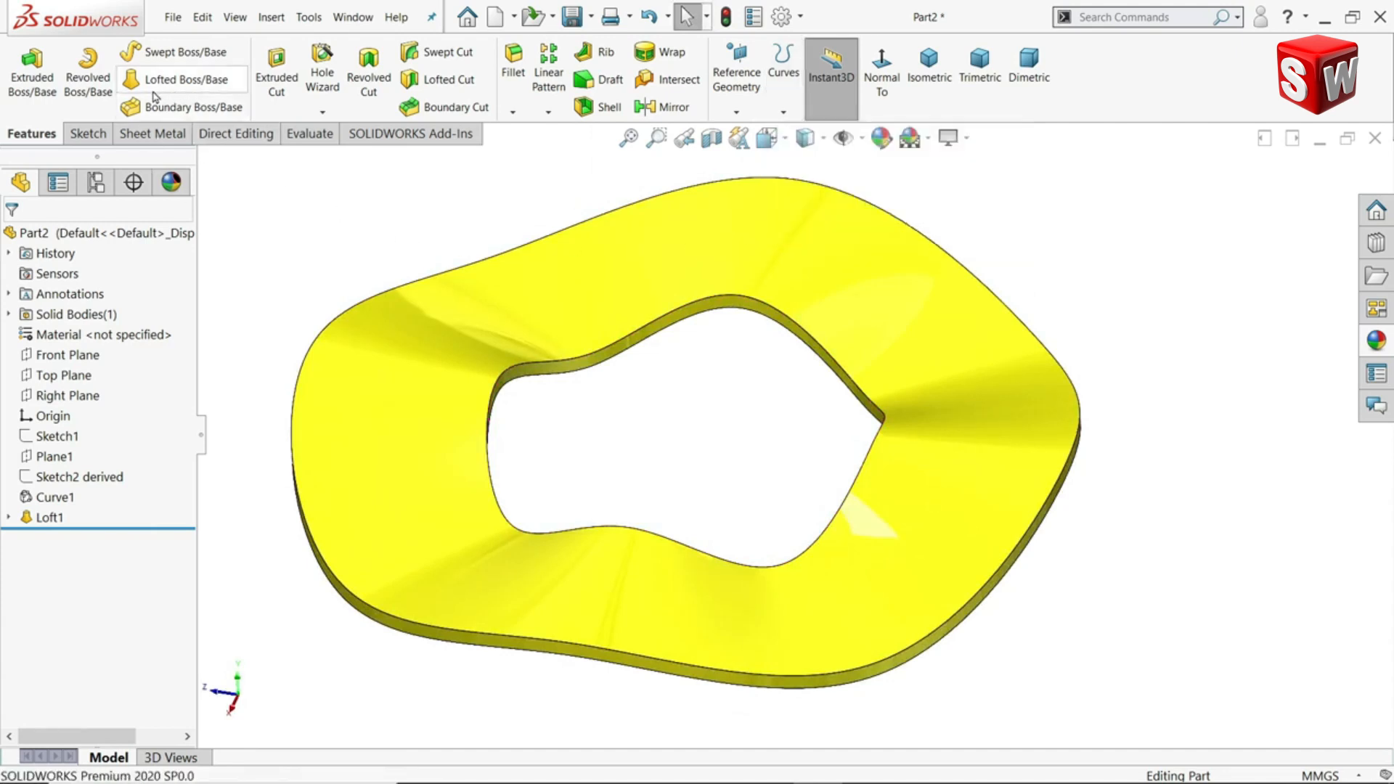
middle_drag(668, 439, 700, 351)
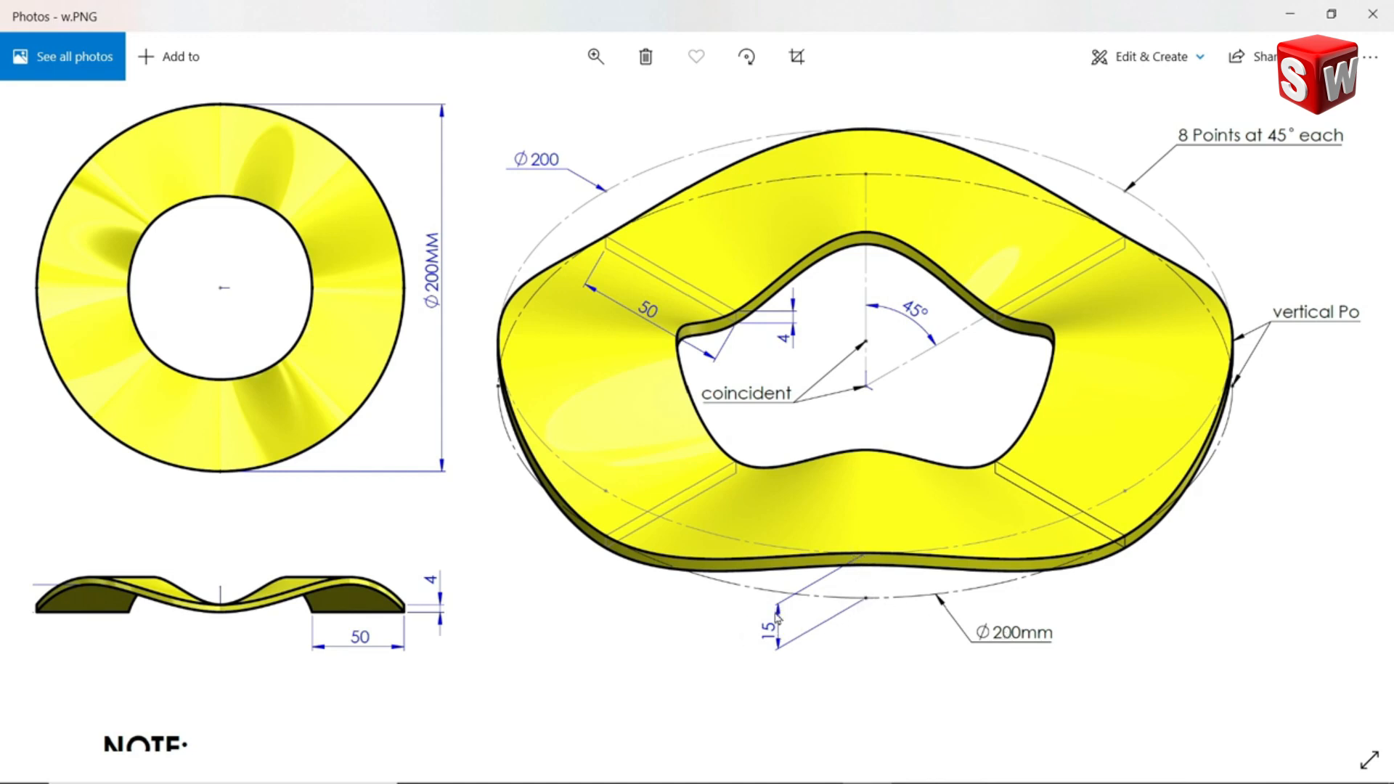
drag(1021, 206, 943, 234)
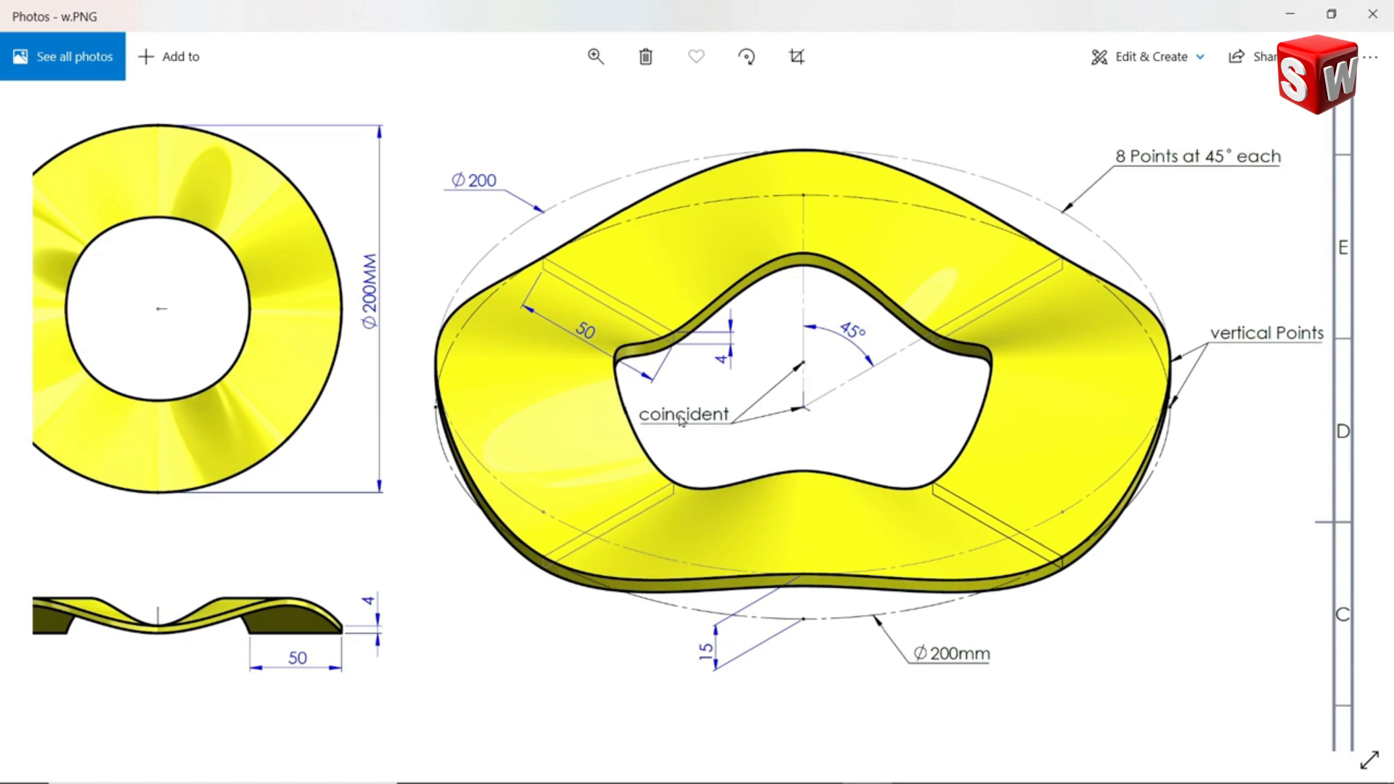
drag(737, 393, 846, 377)
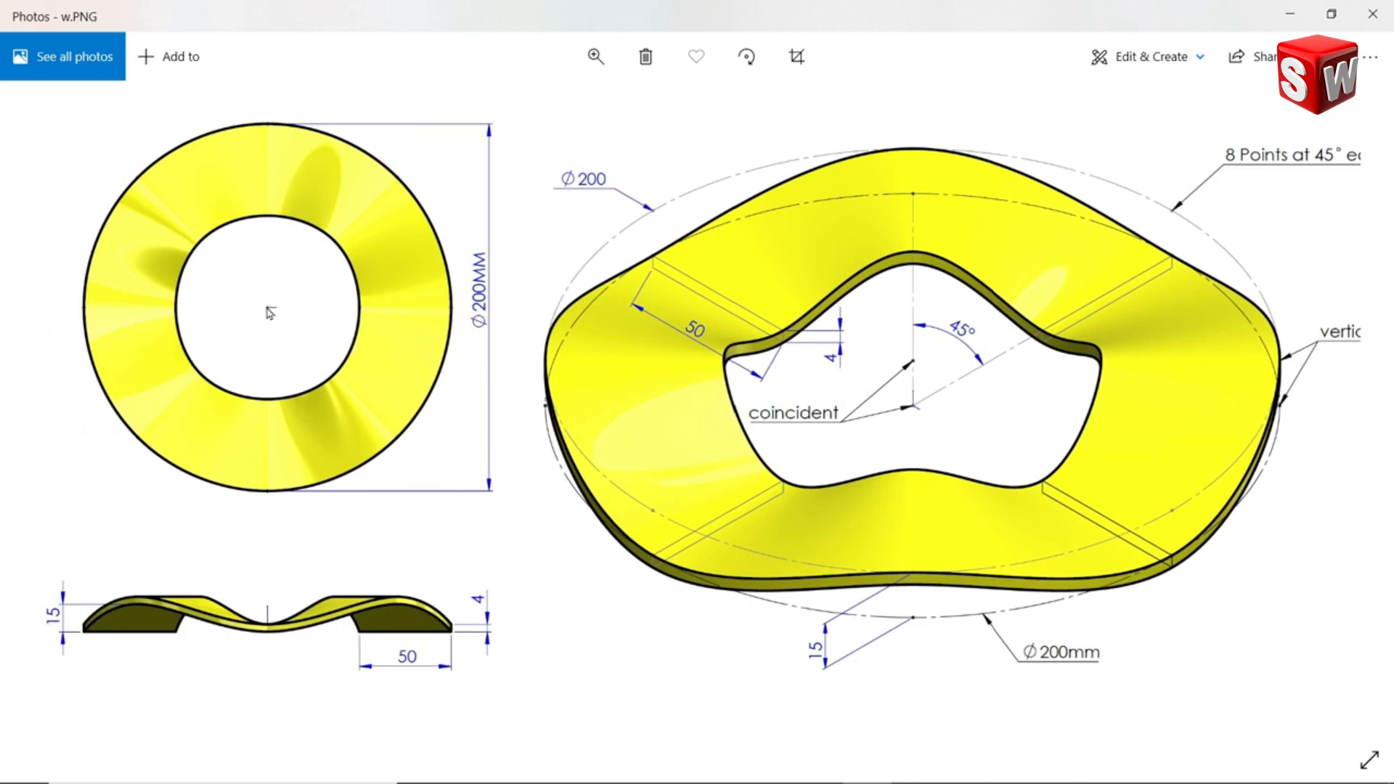
mouse_move(715, 378)
mouse_down()
mouse_move(582, 375)
mouse_move(604, 369)
mouse_up()
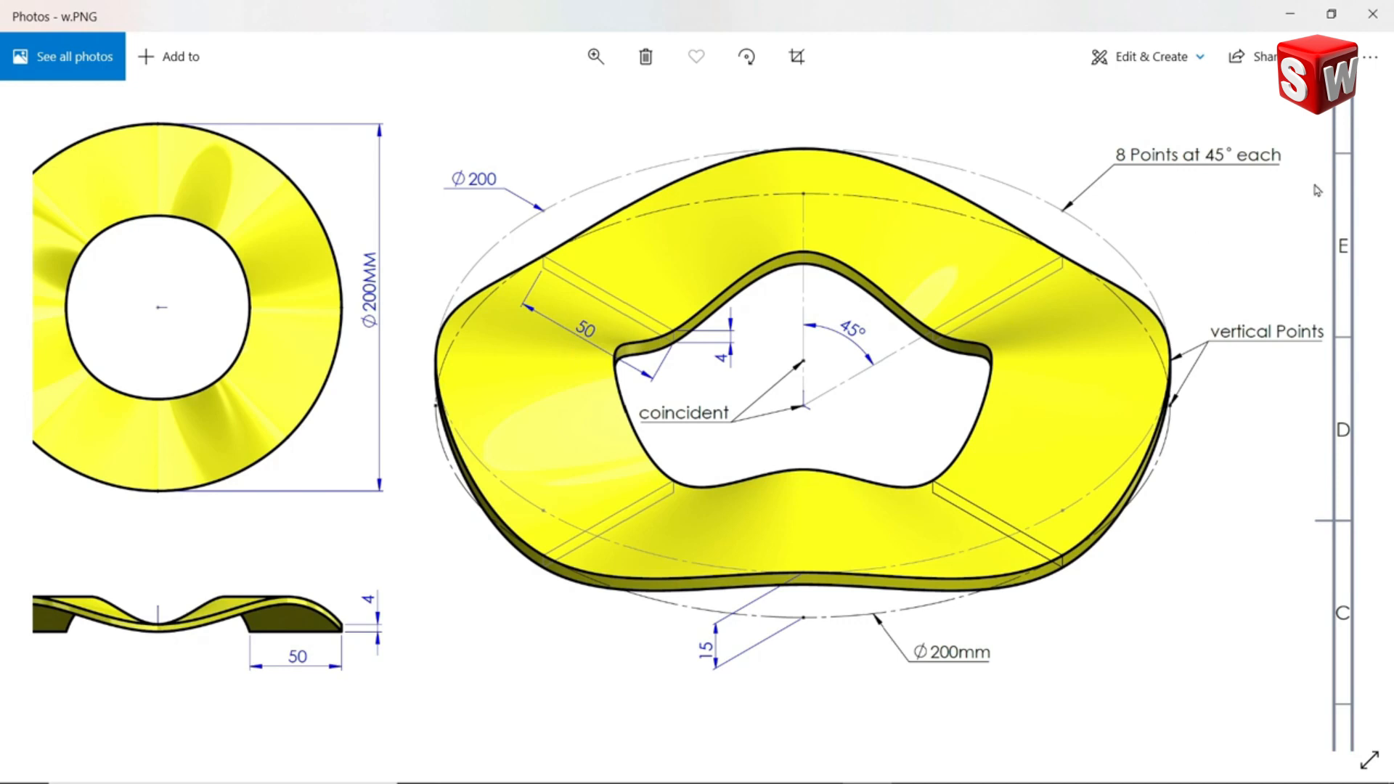
click(1292, 17)
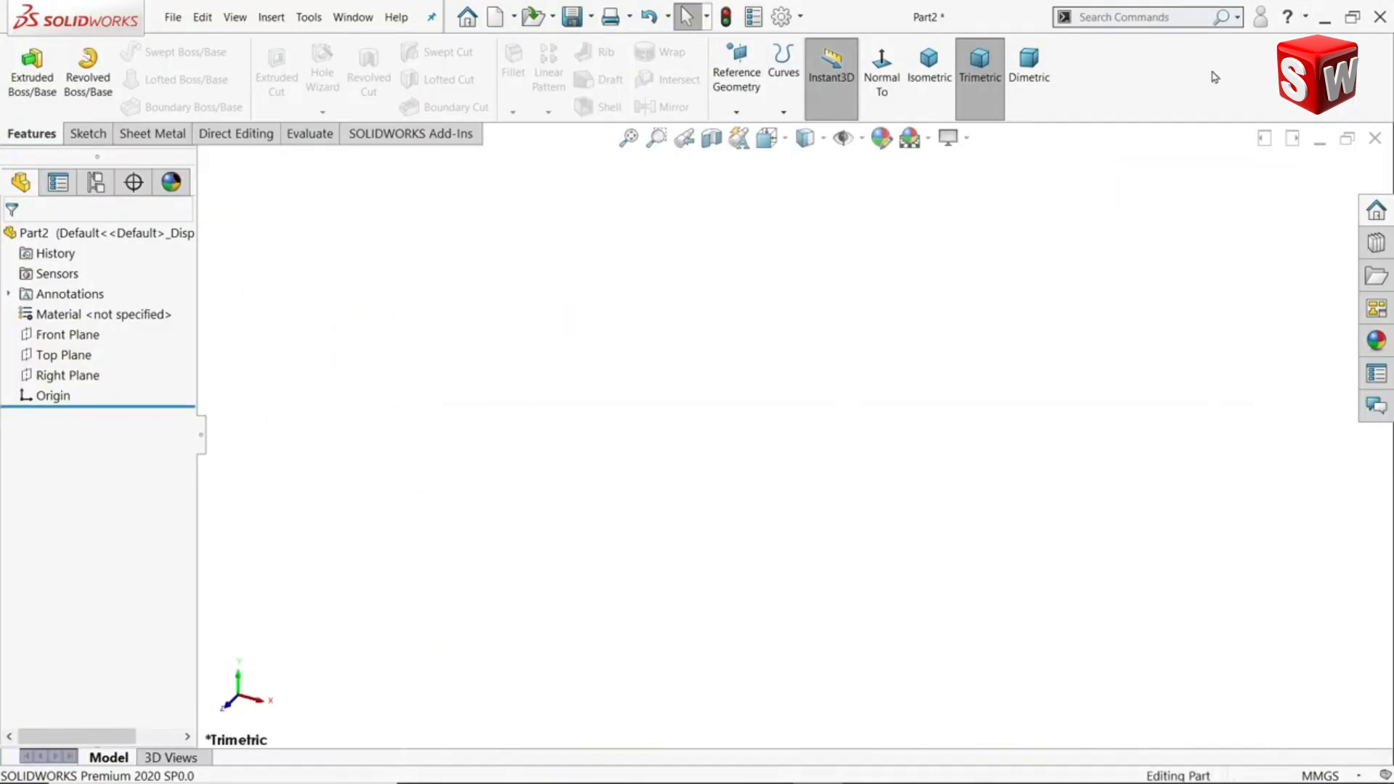
- Start a sketch on the Top Plane and draw a 20 mm diameter circle centred on the origin
click(784, 112)
click(73, 356)
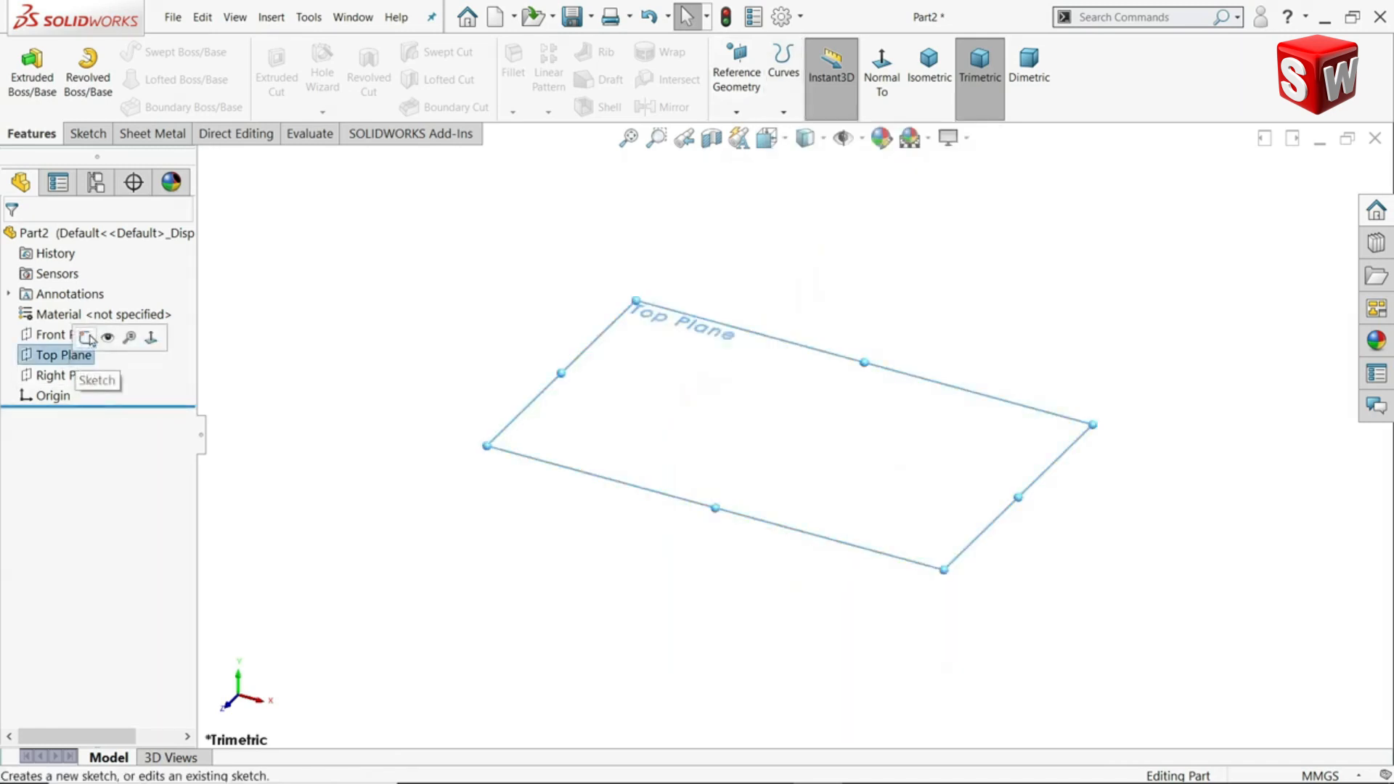
click(87, 338)
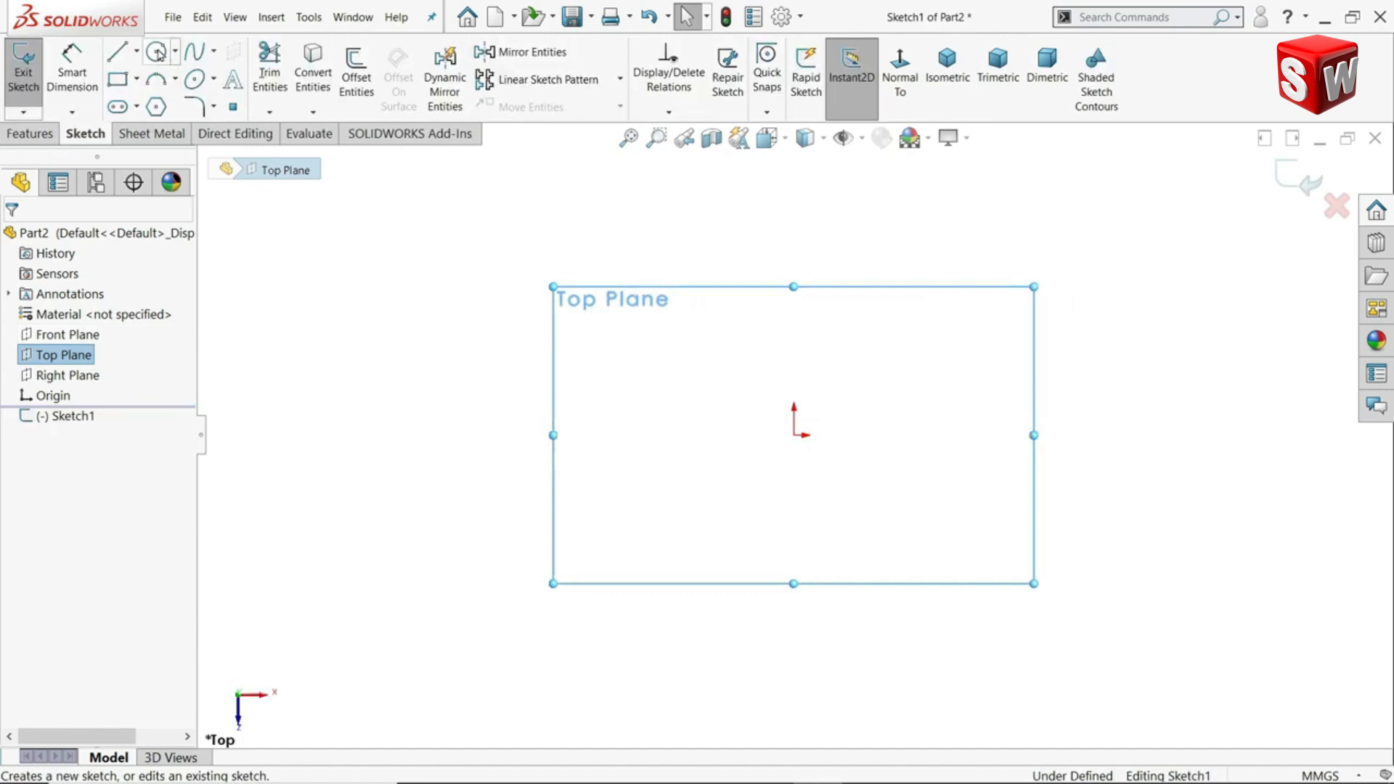
click(157, 52)
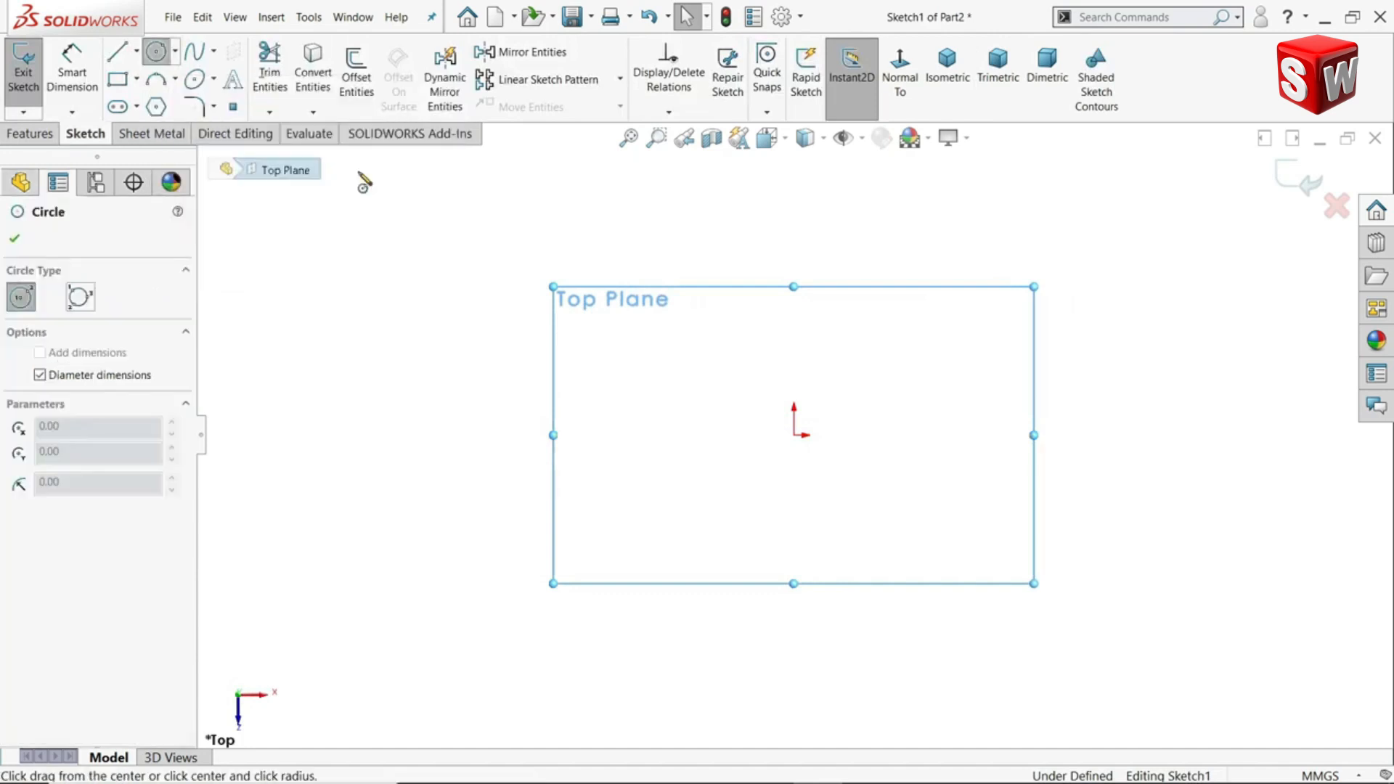
click(794, 435)
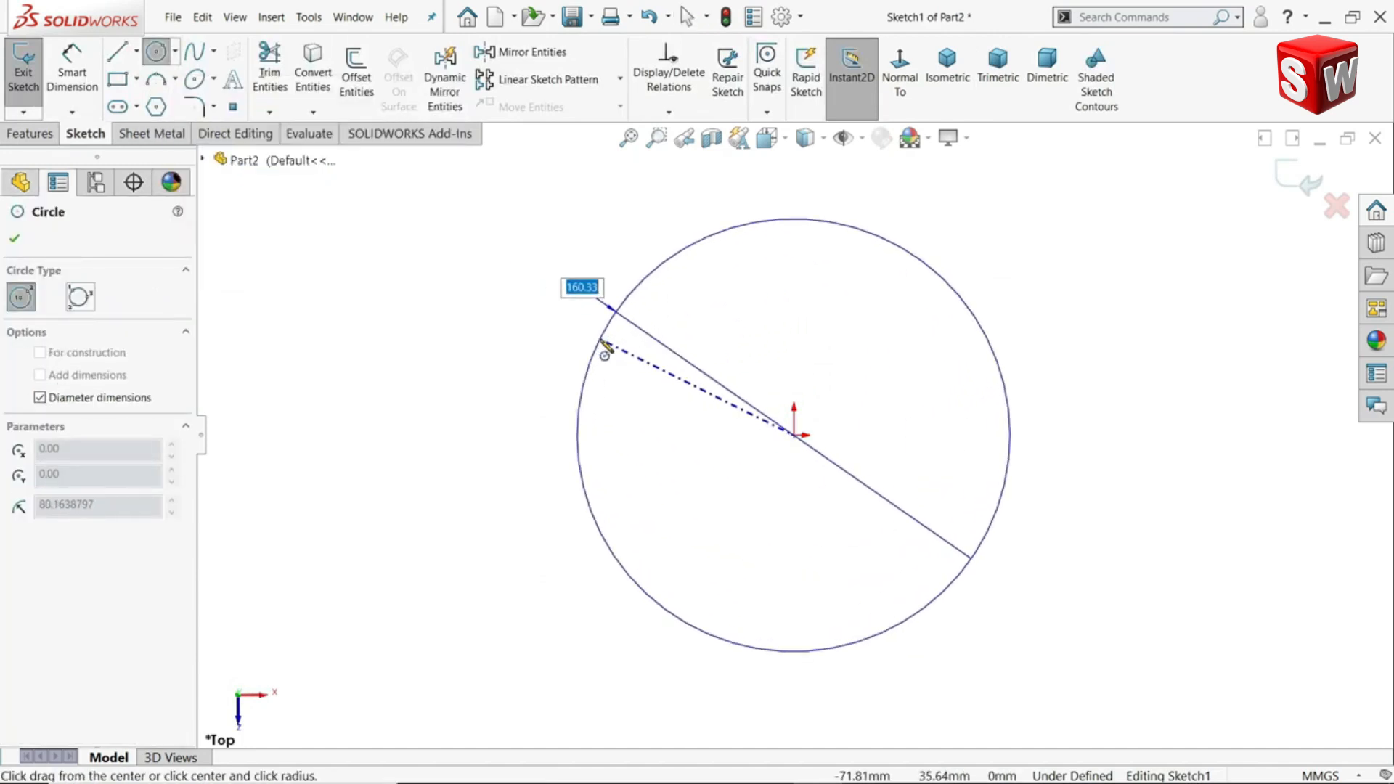
text(20)
key(Return)
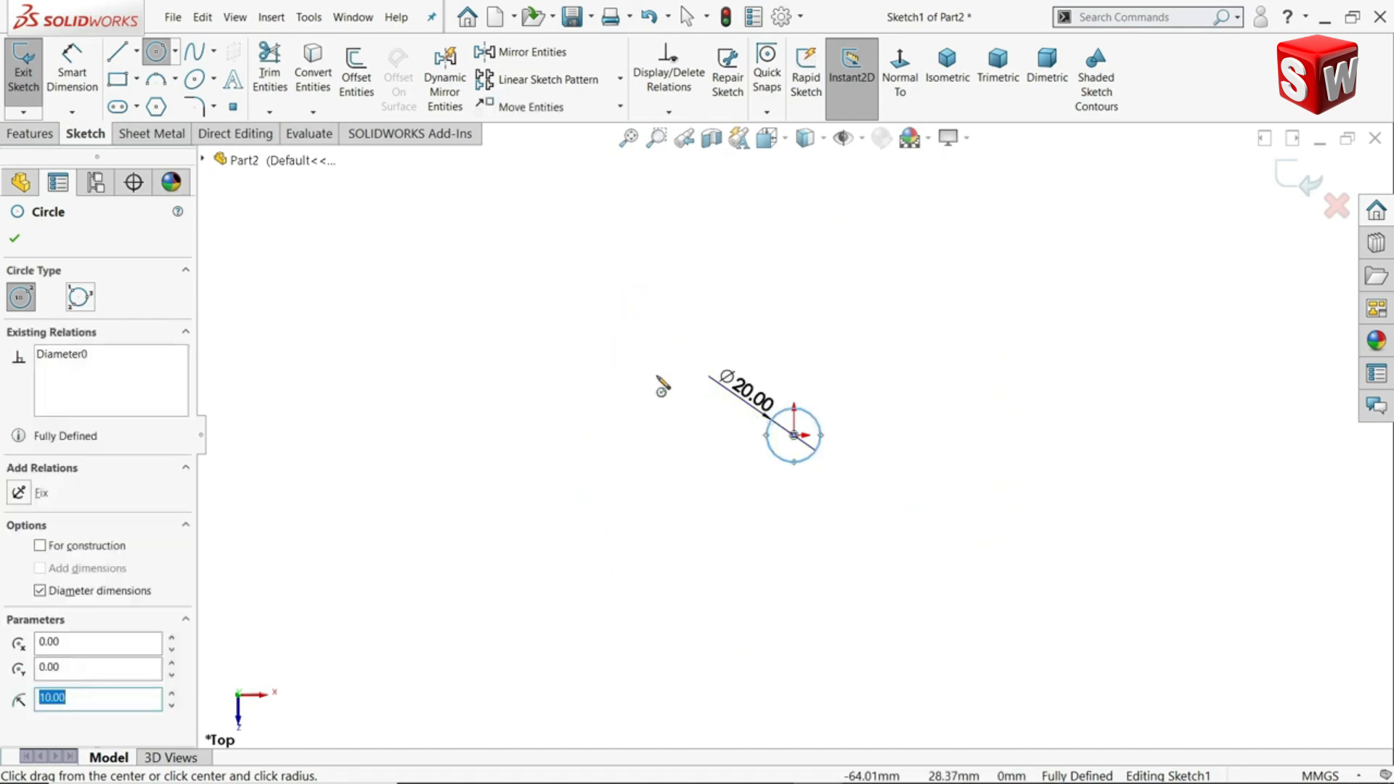
- Convert the 20 mm circle to construction geometry and finish the Circle command
scroll(828, 465, down, 3)
scroll(828, 465, down, 1)
click(60, 552)
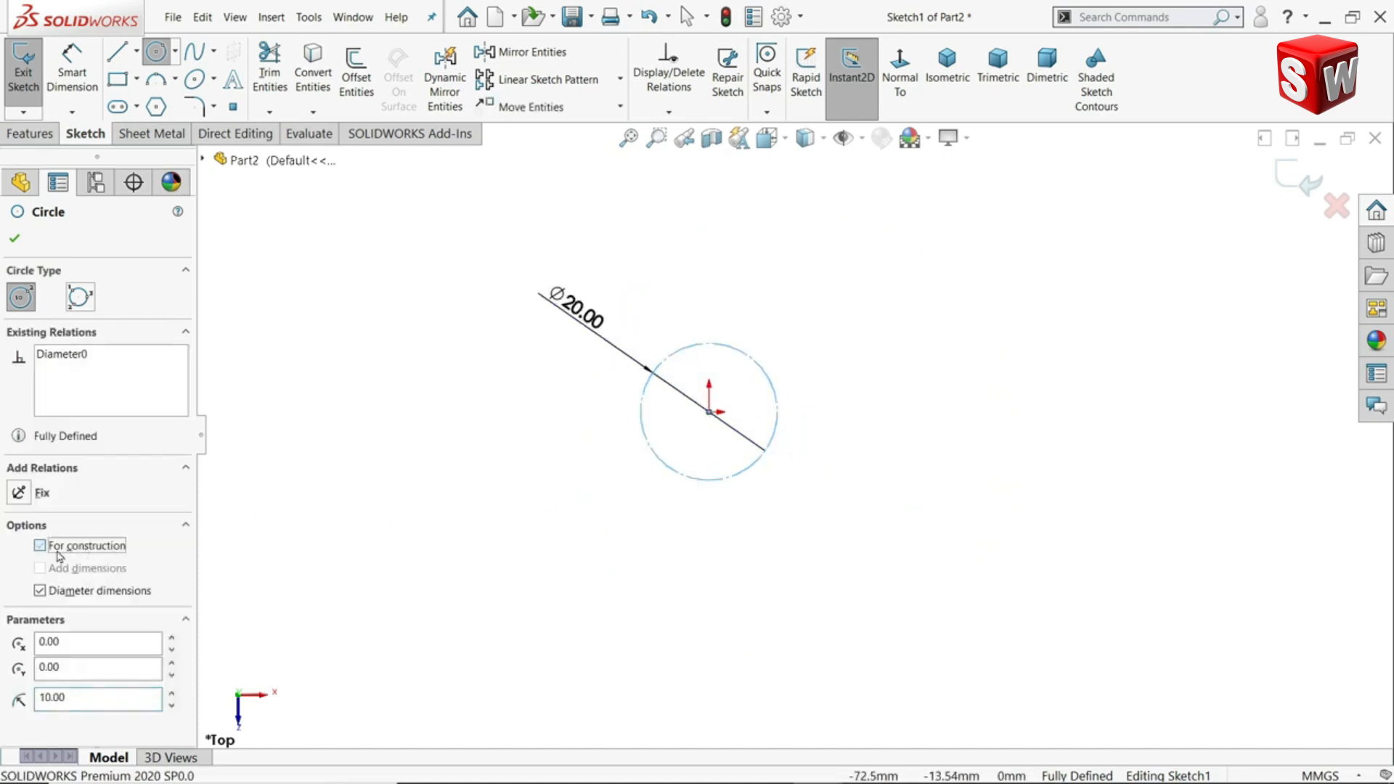
click(13, 238)
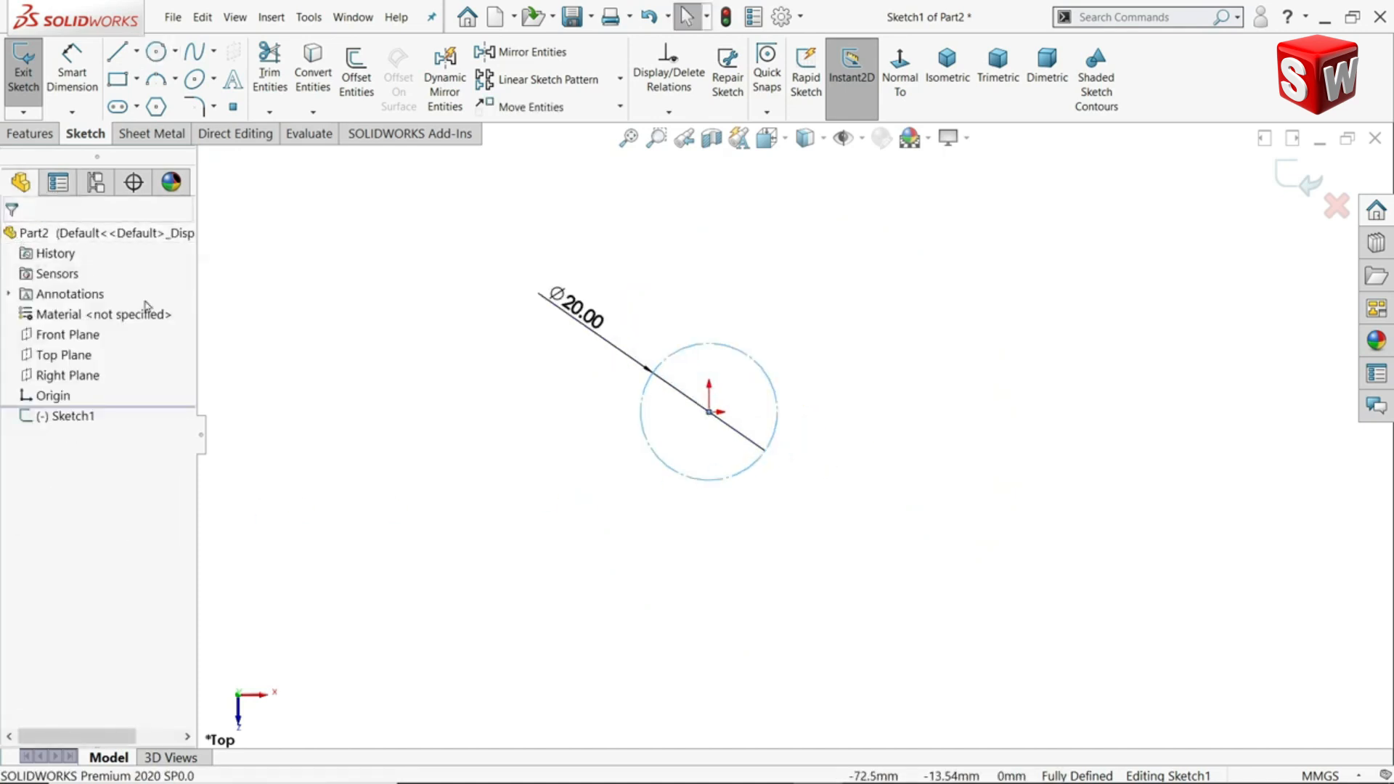
- Place sketch points on the construction circle's four quadrants
scroll(678, 383, down, 2)
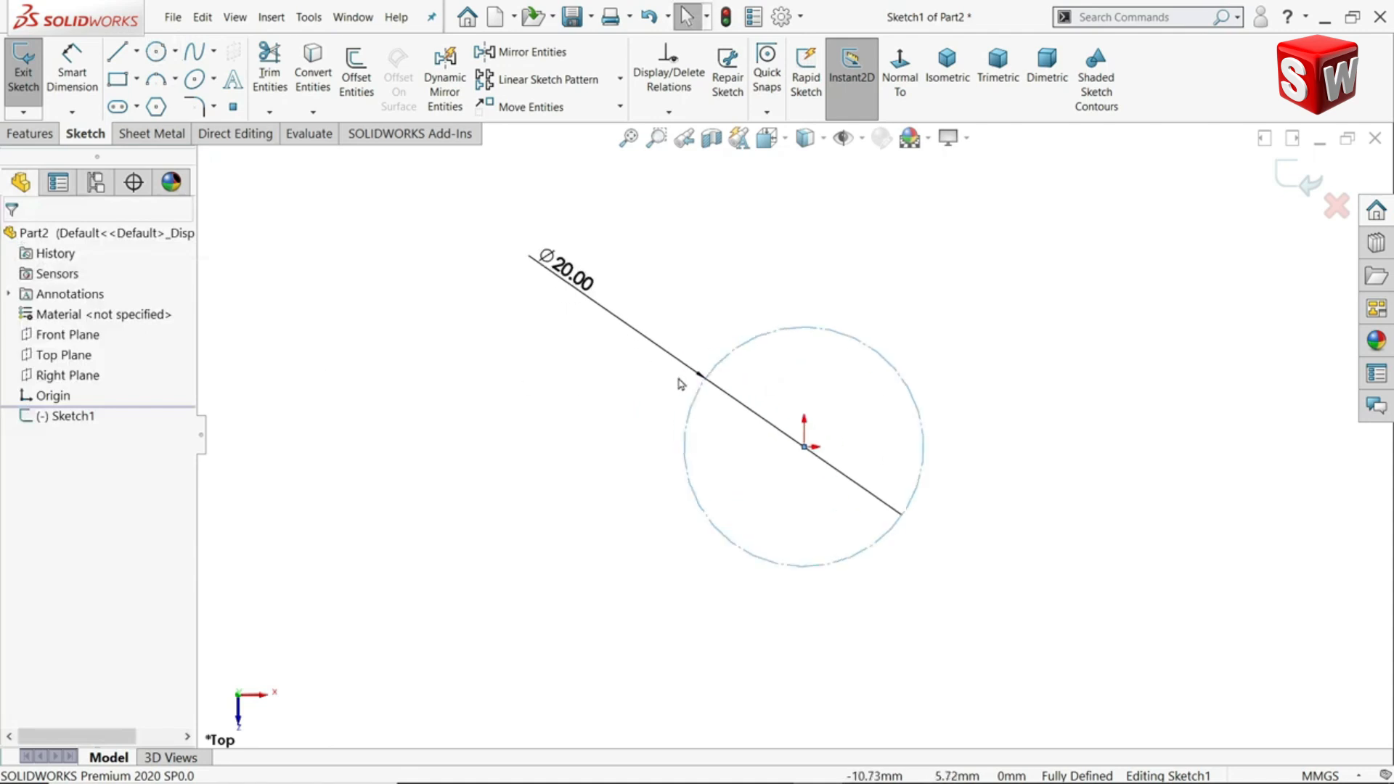
click(234, 108)
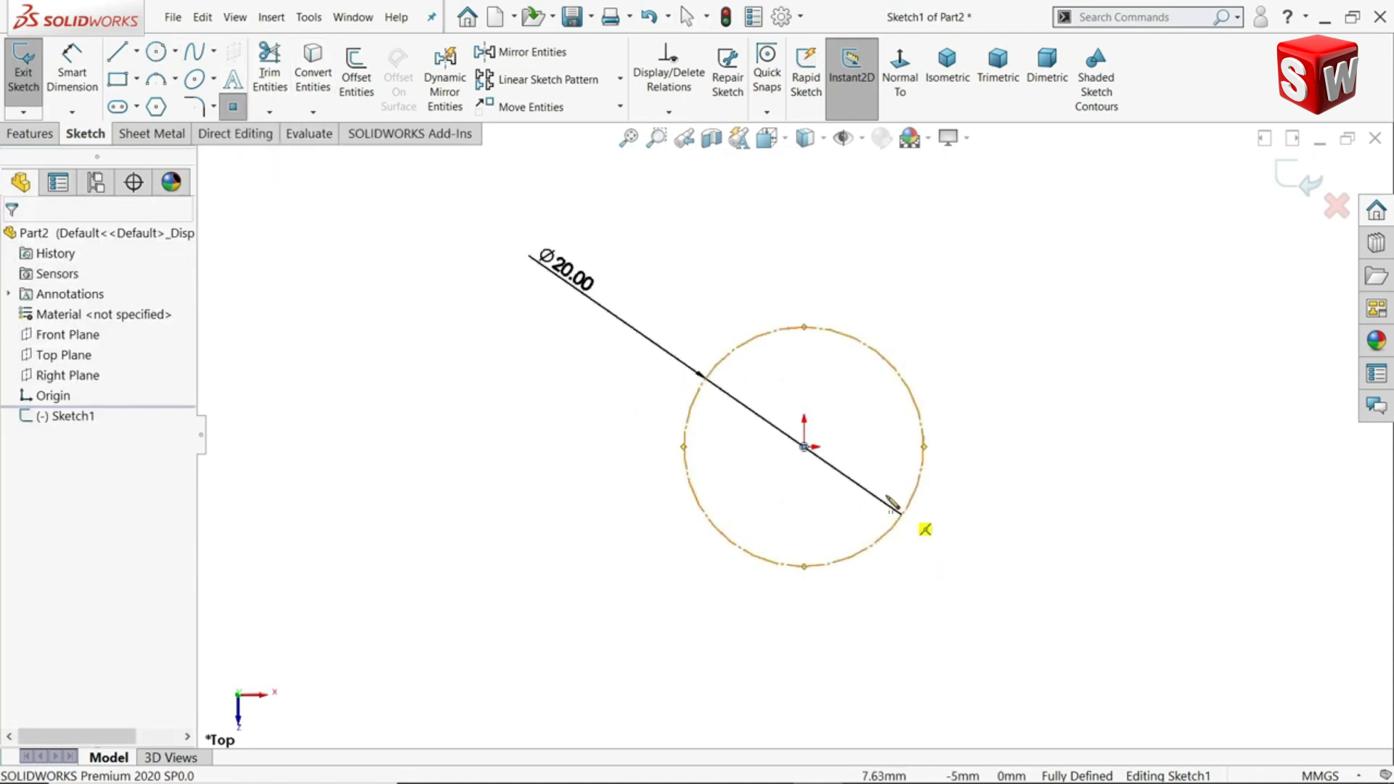
scroll(901, 508, down, 2)
click(766, 250)
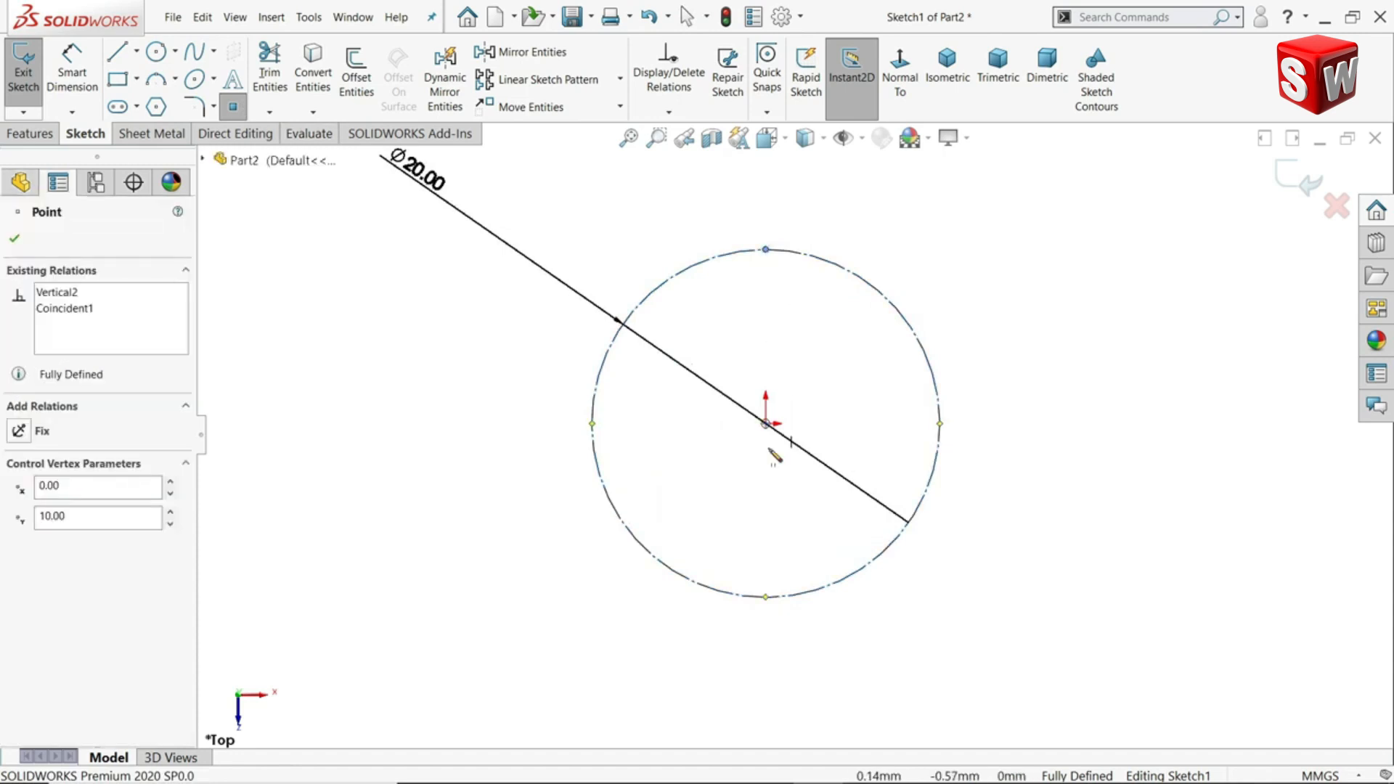
click(766, 597)
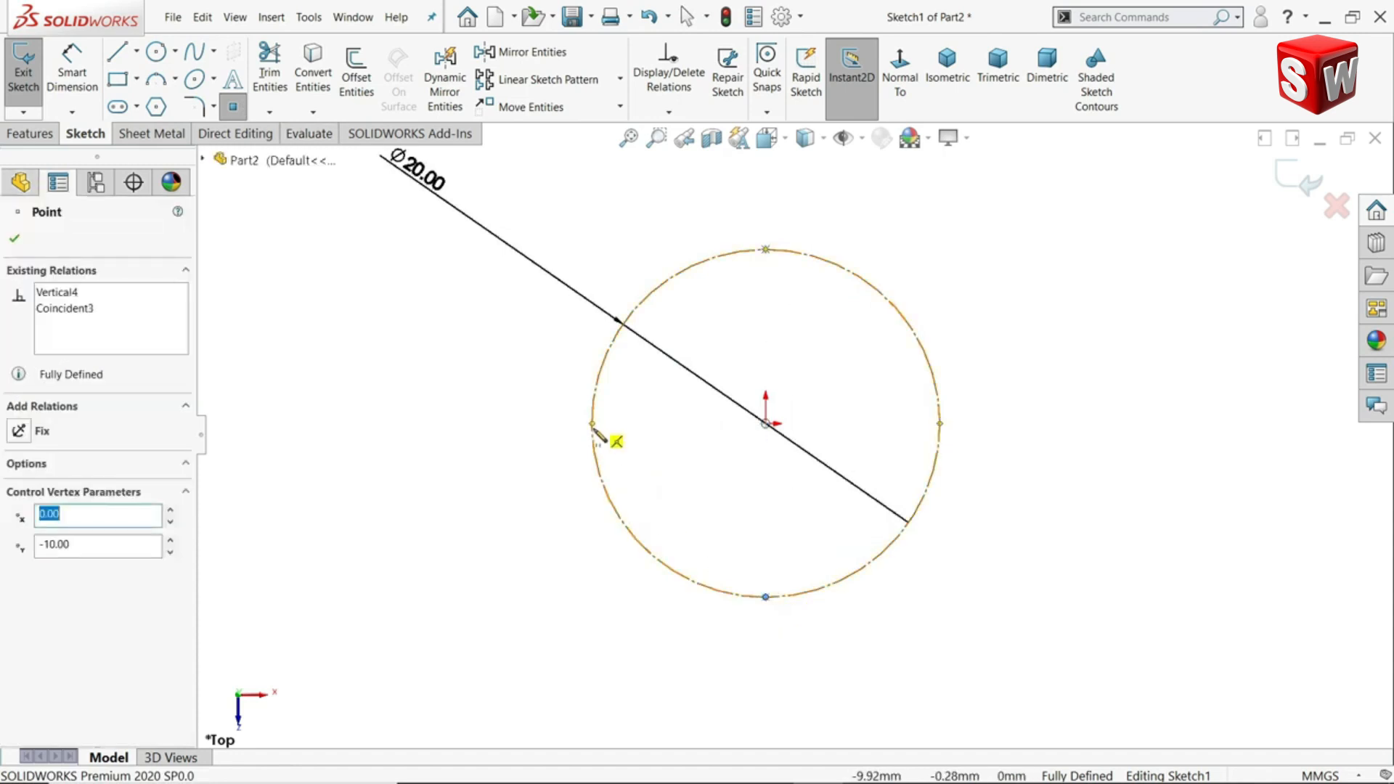
click(592, 423)
click(941, 424)
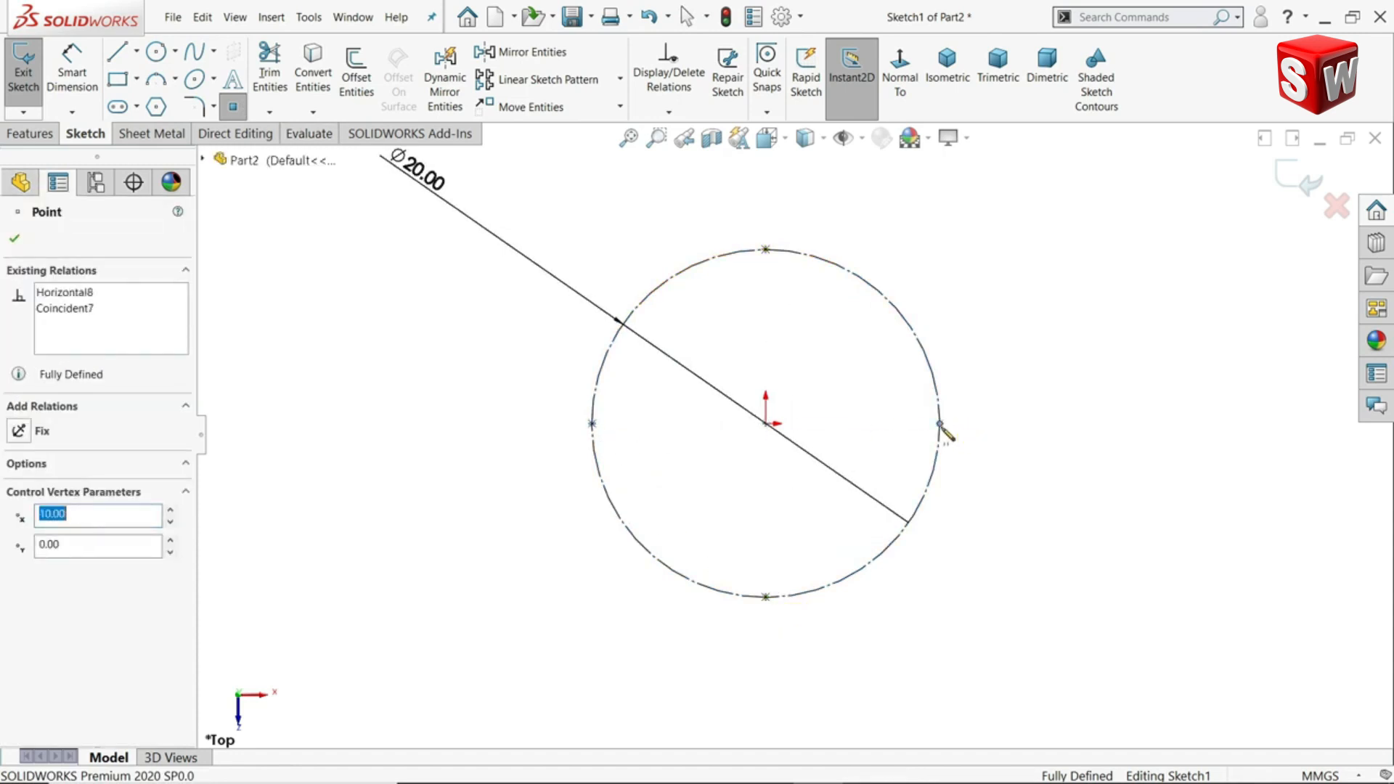
- Place four more points on the construction circle, one on each arc between neighbouring quadrant points, and leave the Point command
scroll(951, 508, down, 2)
scroll(916, 296, up, 1)
scroll(828, 244, down, 1)
click(838, 242)
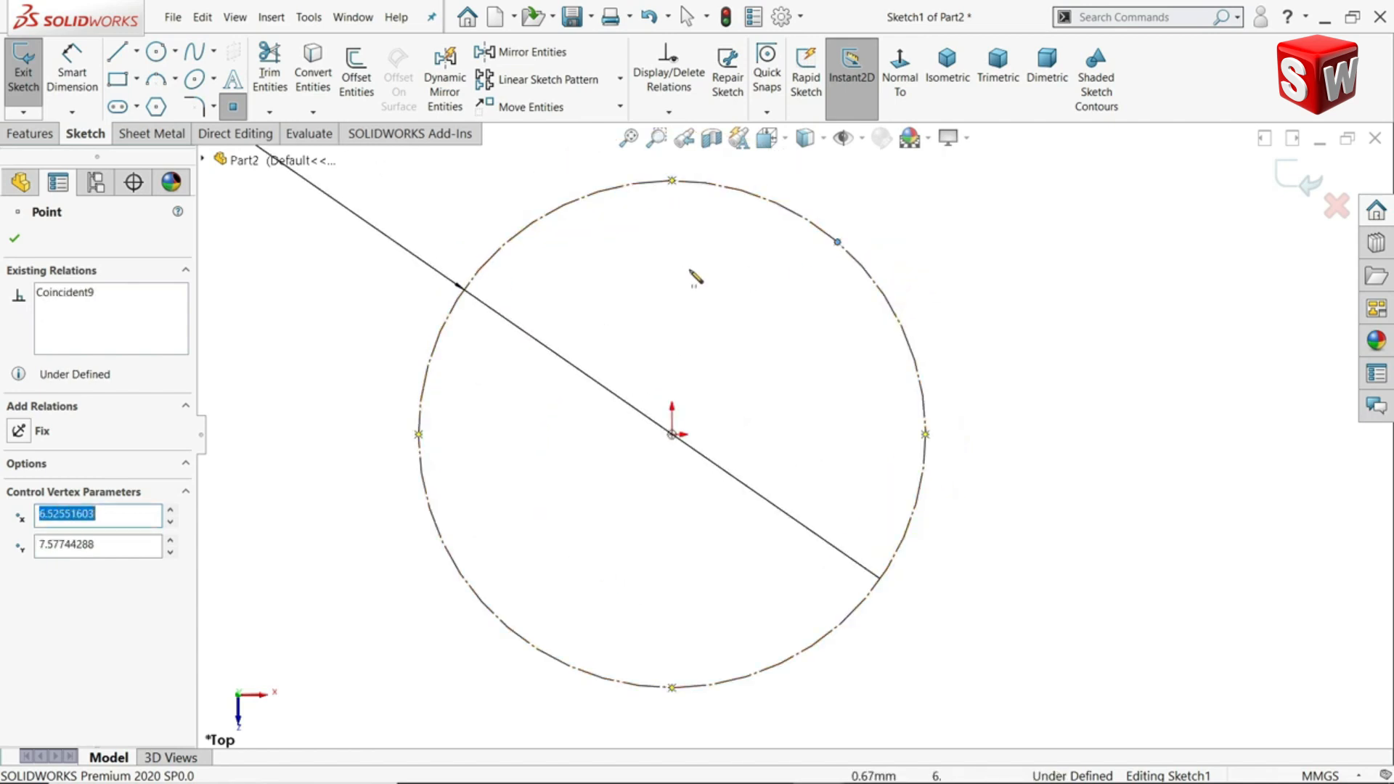
click(520, 232)
click(496, 617)
click(870, 593)
right_click(1037, 455)
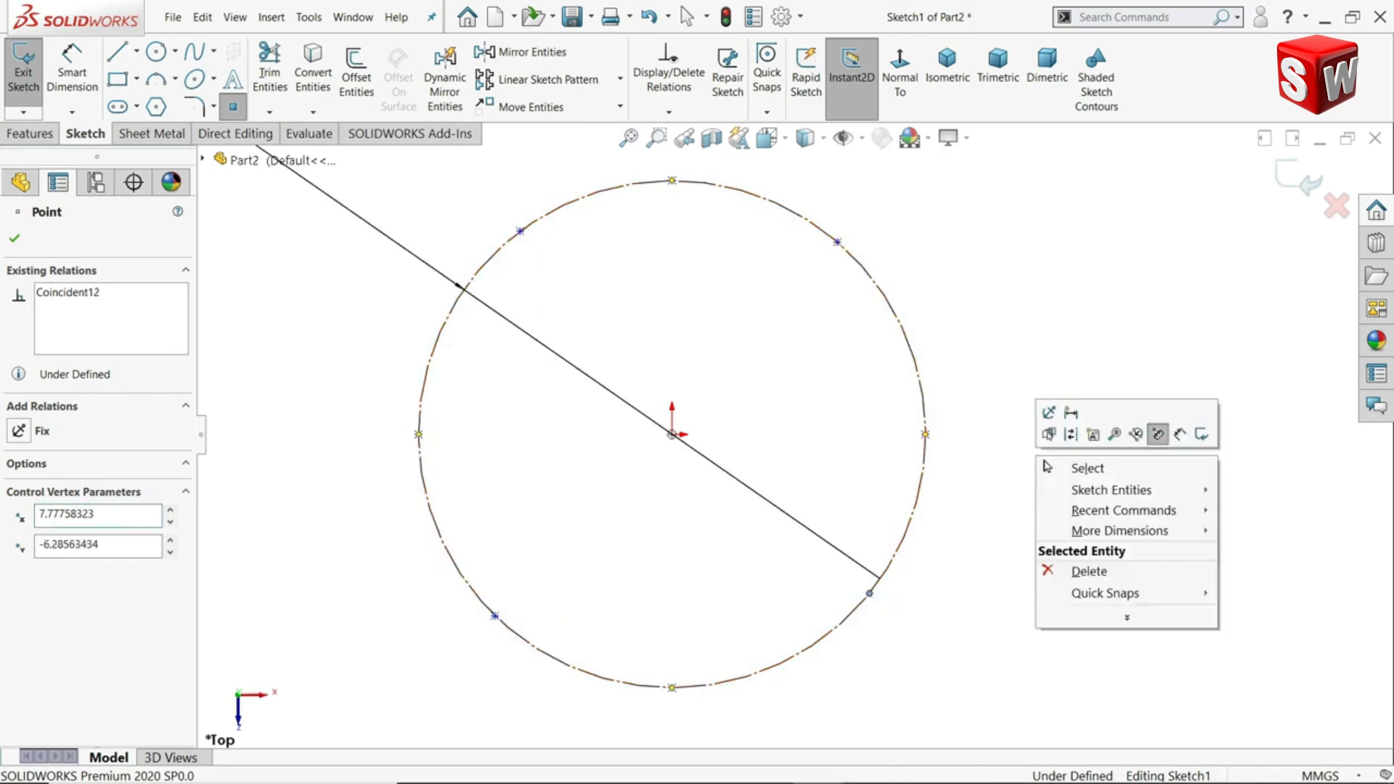
click(1057, 469)
- Add a horizontal relation between the two upper diagonal points and another between the two lower diagonal points
click(837, 244)
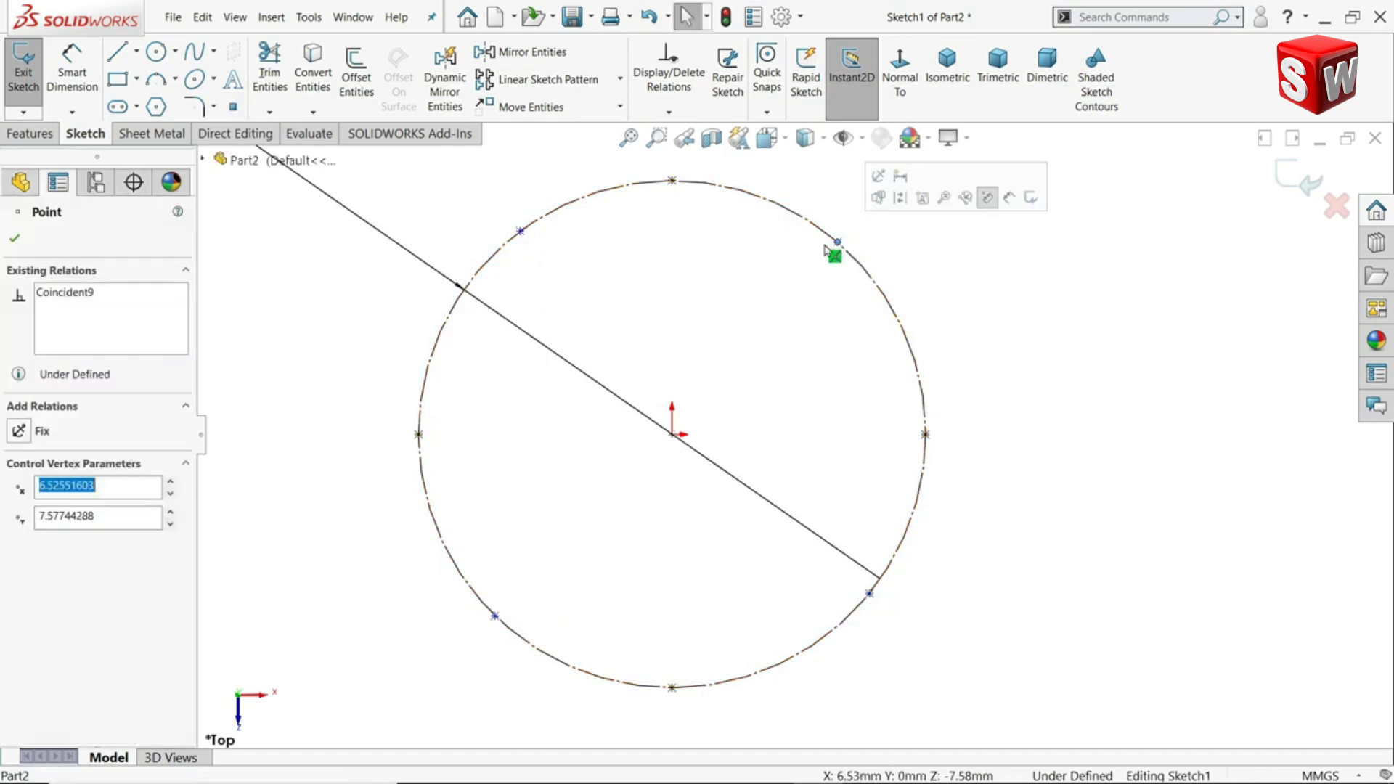
ctrl+click(520, 231)
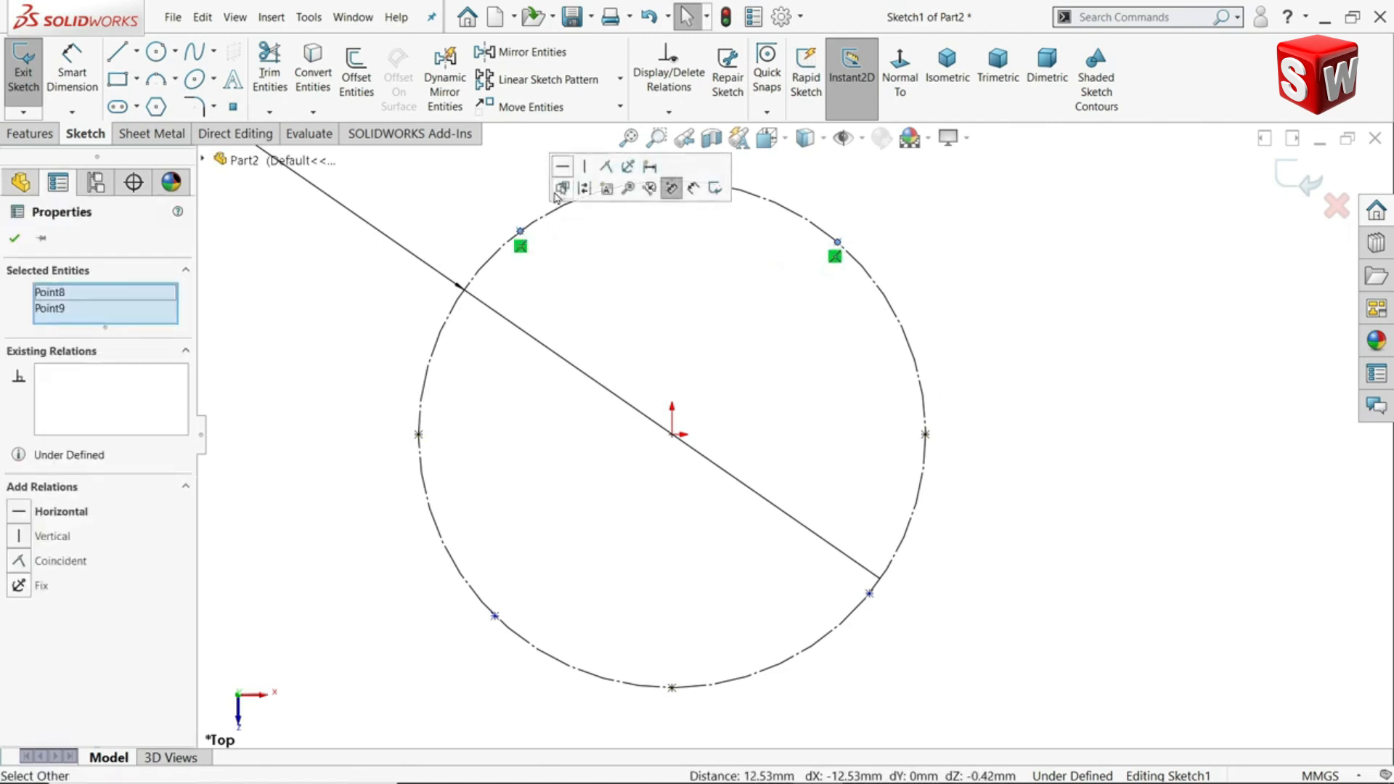
click(568, 171)
click(495, 617)
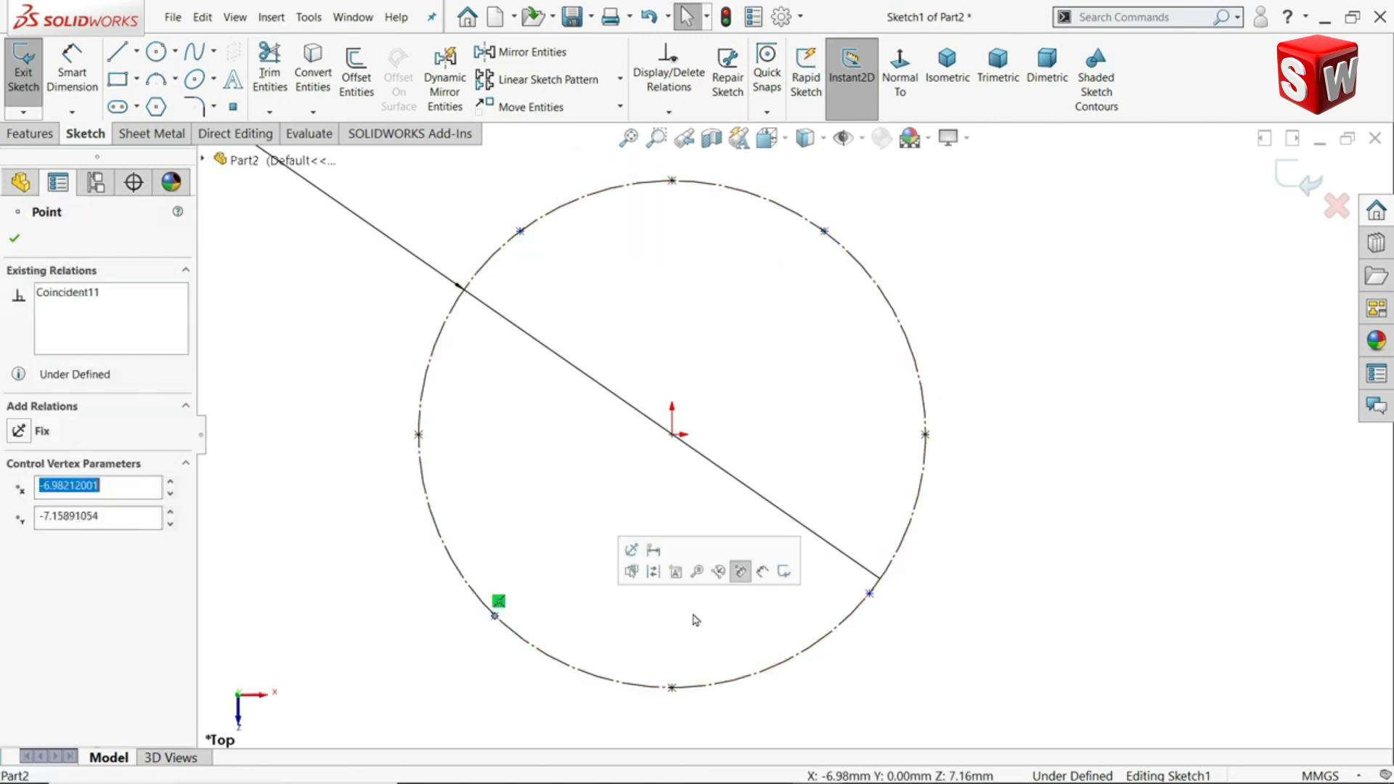
ctrl+click(869, 593)
click(916, 527)
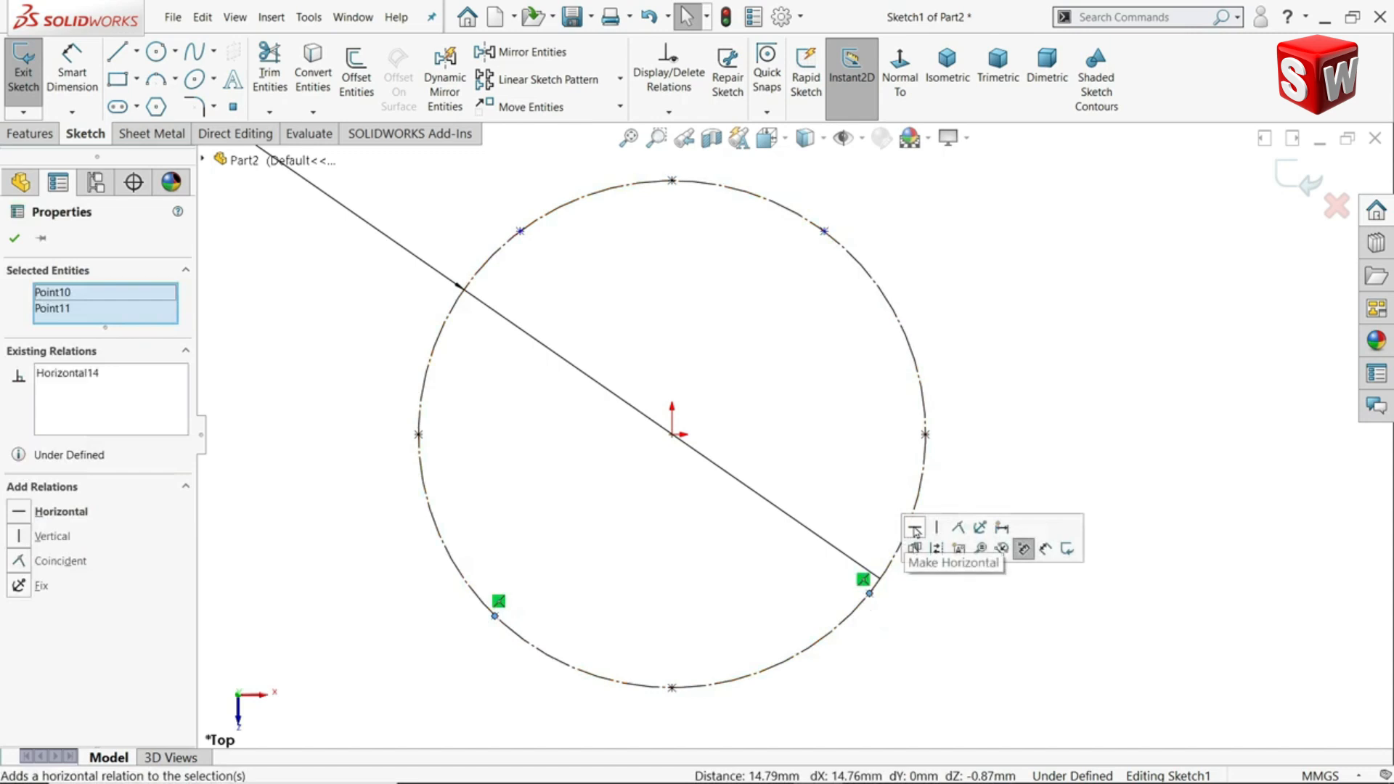
- Align the two right-hand diagonal points with a vertical relation, and do the same for the two left-hand ones
click(825, 232)
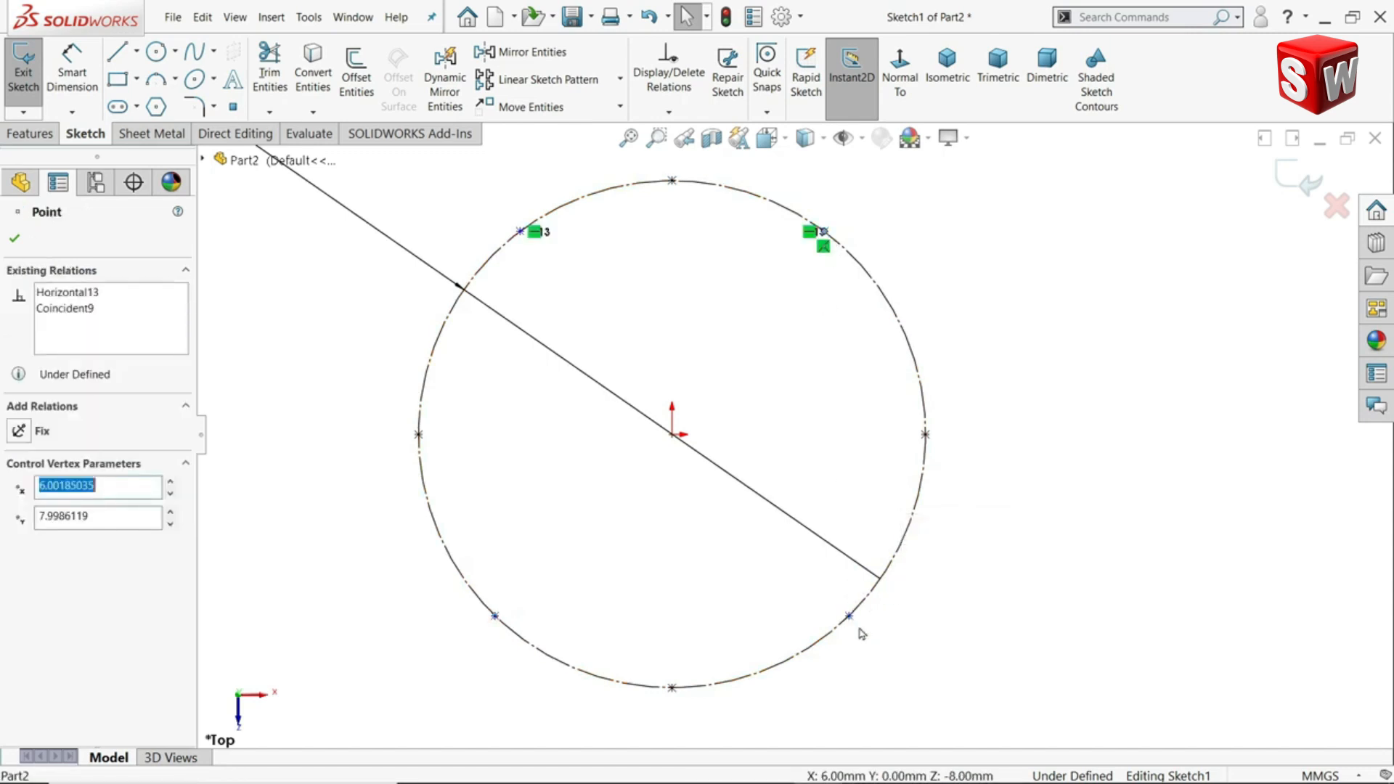
ctrl+click(851, 618)
click(914, 552)
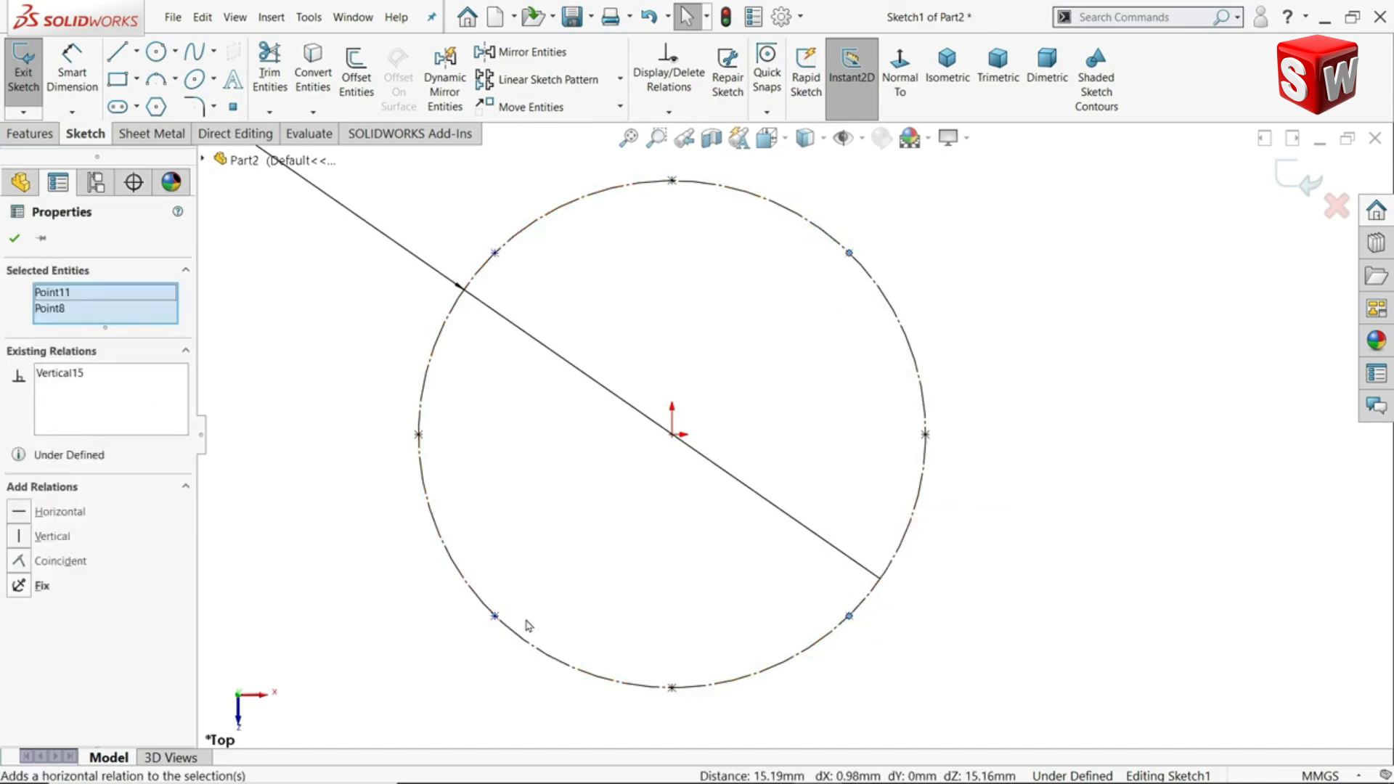
click(496, 616)
ctrl+click(494, 254)
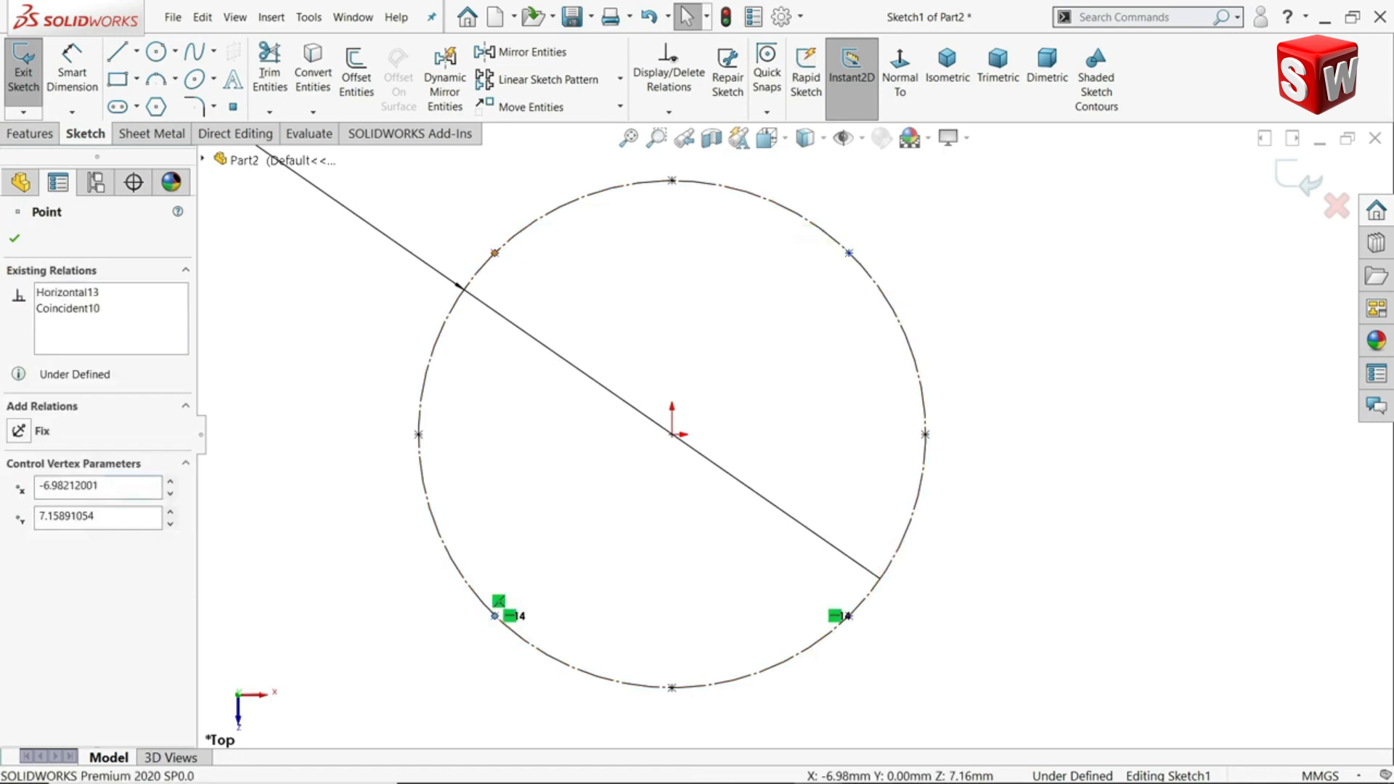
click(557, 189)
click(615, 277)
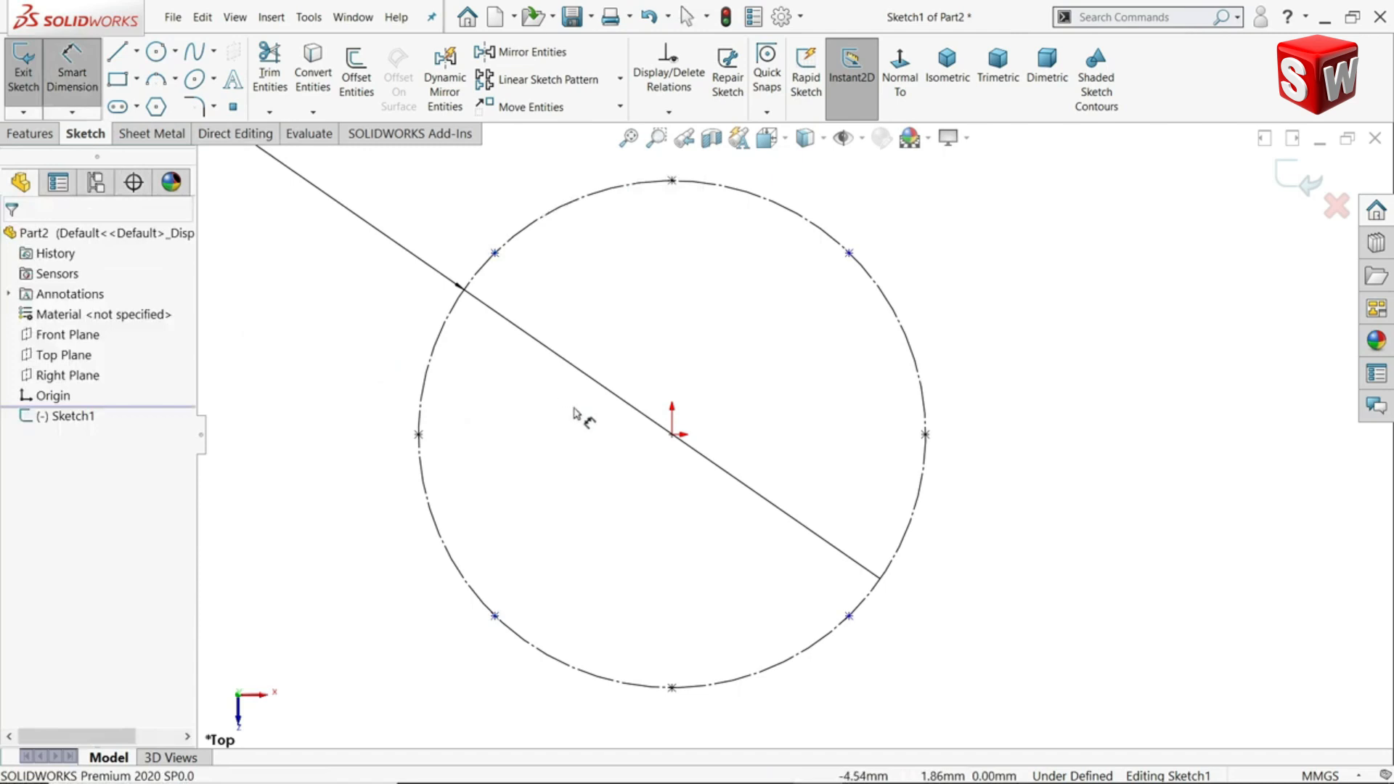
- Dimension the angle at the origin between the top quadrant point and upper-right point as 45°, and move the diameter dimension nearer the circle
click(673, 434)
scroll(692, 247, down, 2)
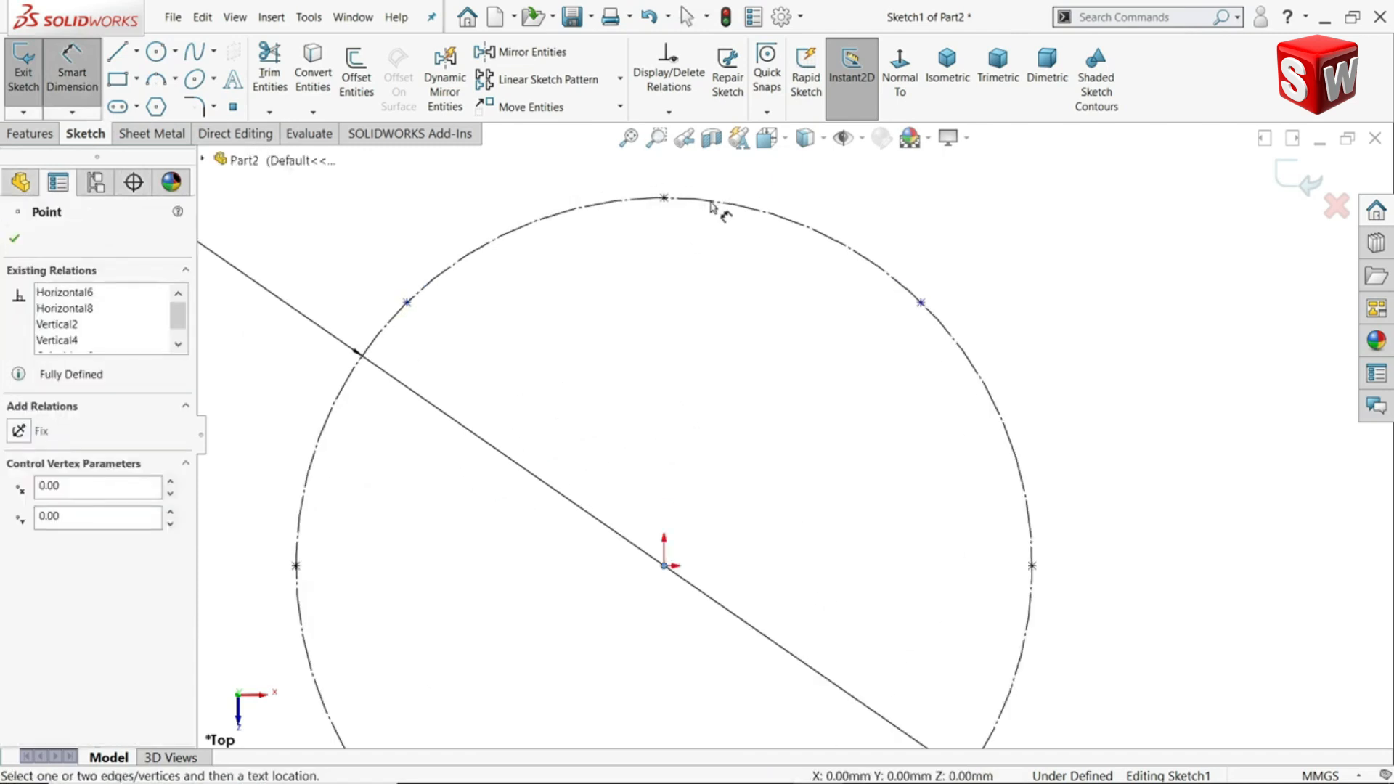
drag(667, 201, 924, 306)
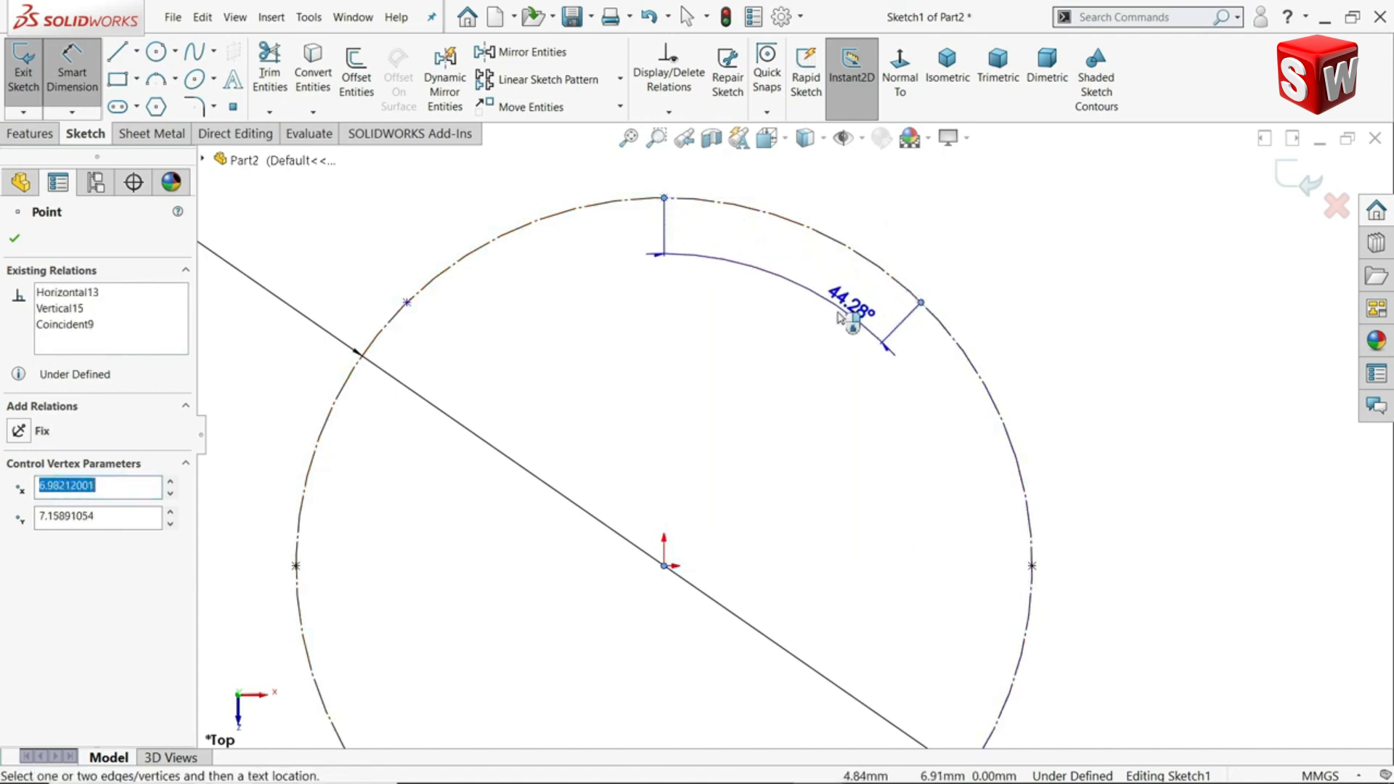
scroll(830, 222, up, 1)
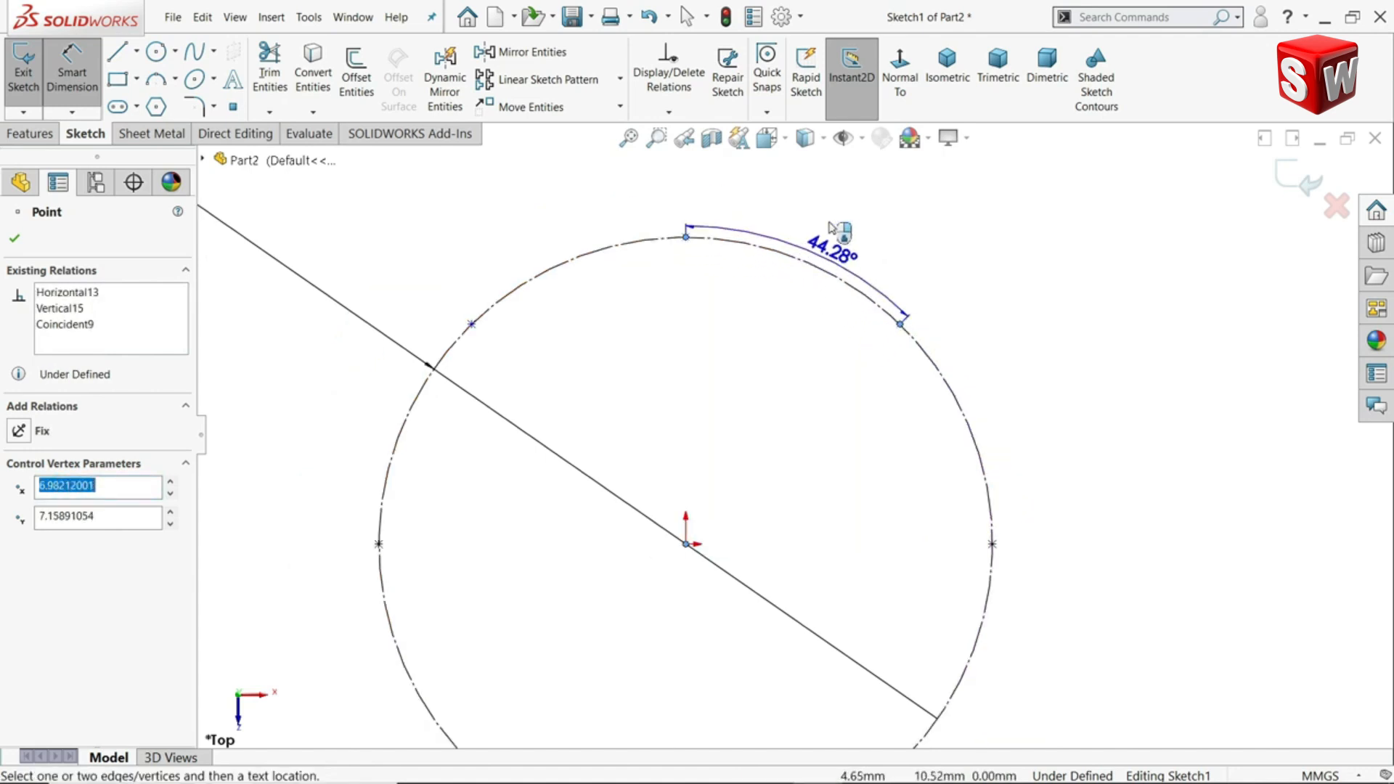
click(824, 218)
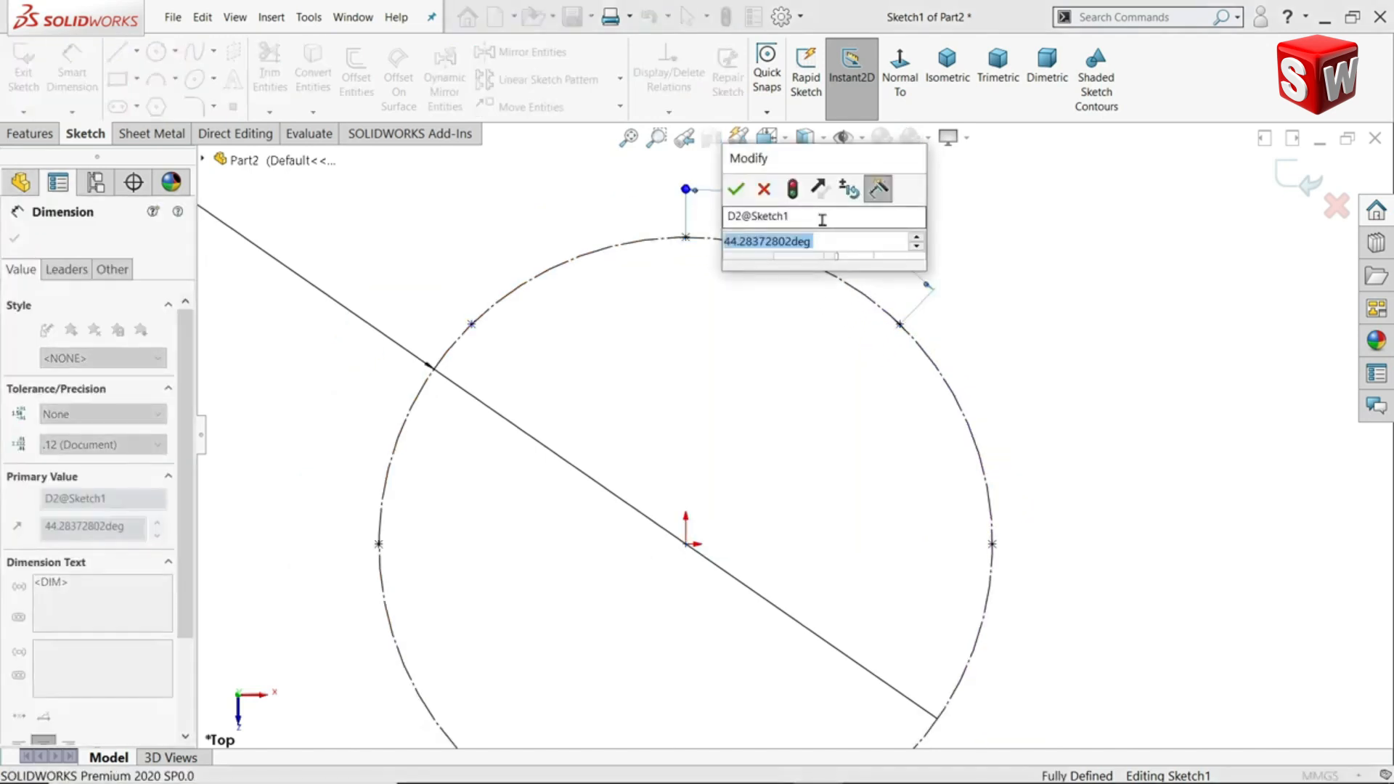
text(60)
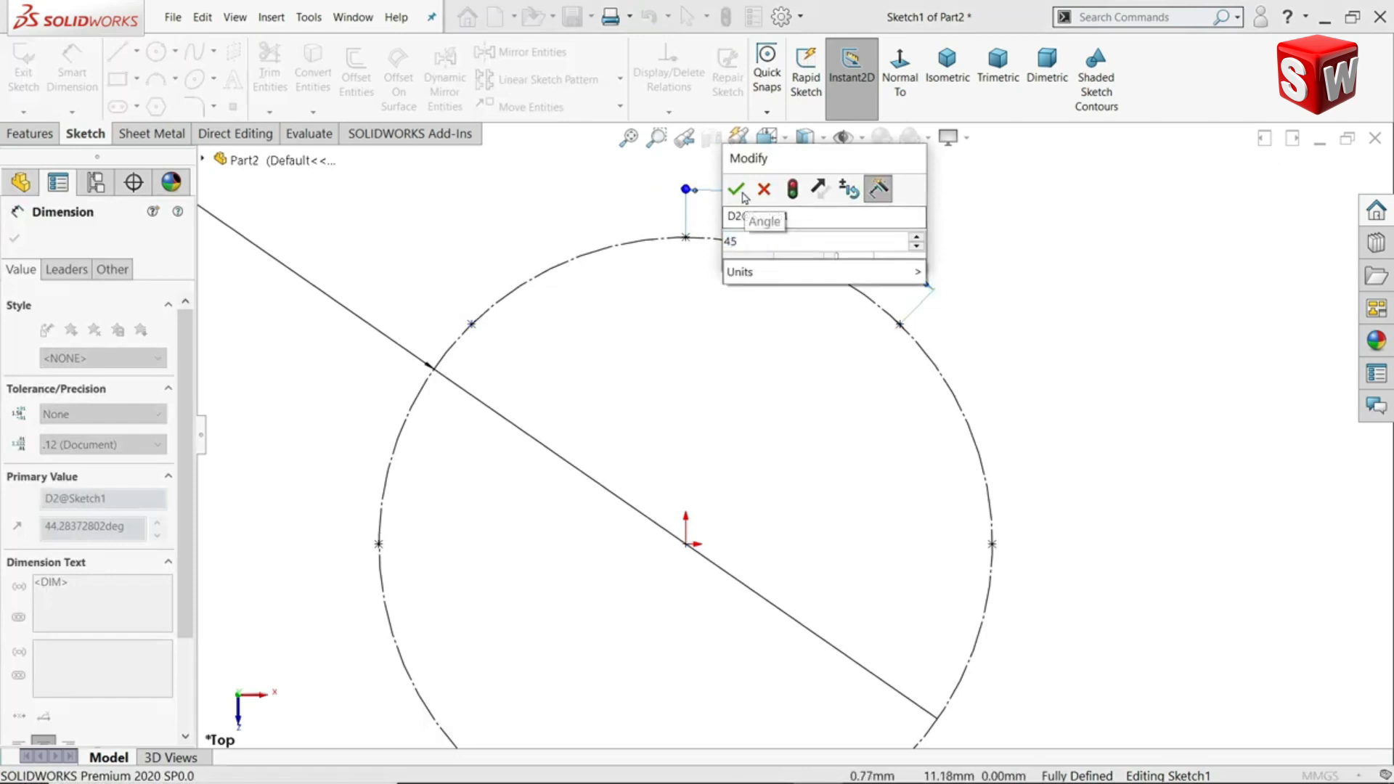
click(739, 191)
scroll(851, 363, up, 2)
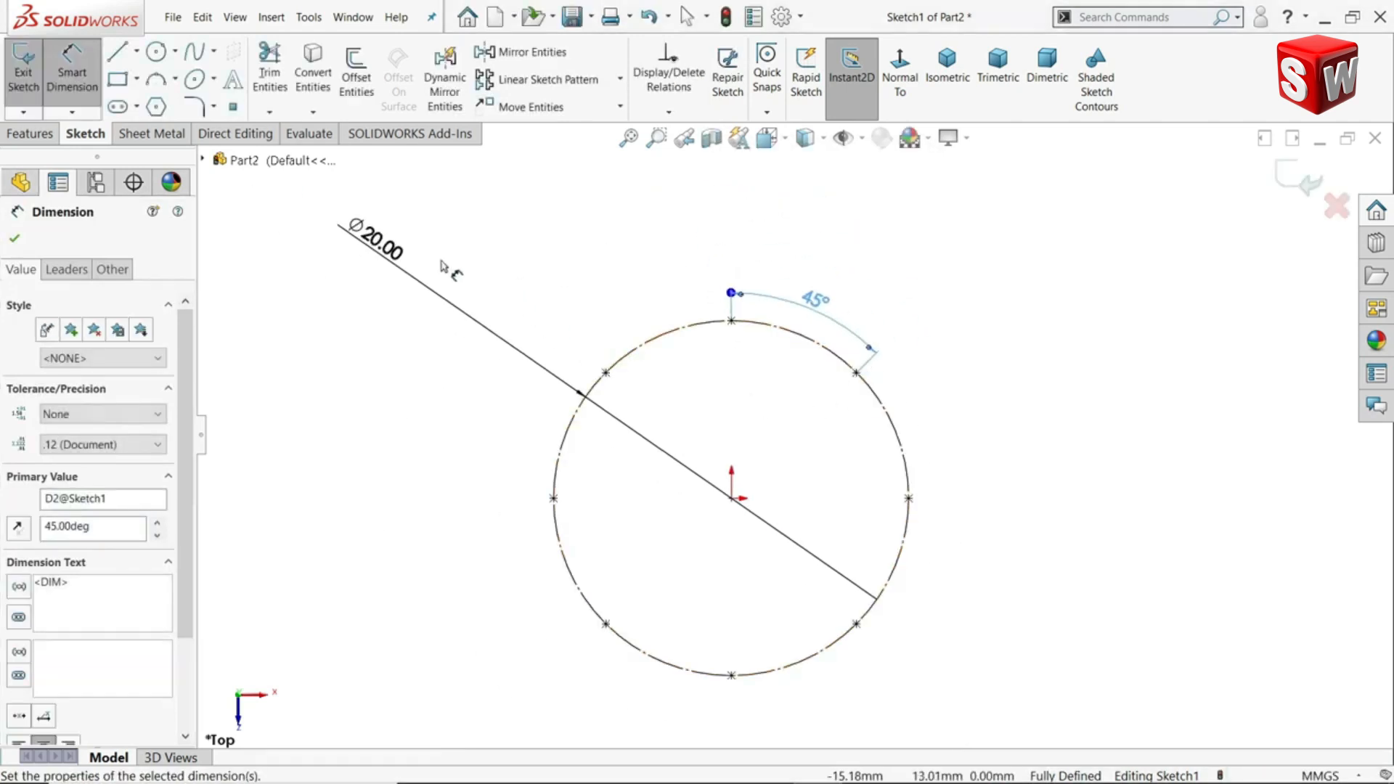
drag(400, 256, 534, 298)
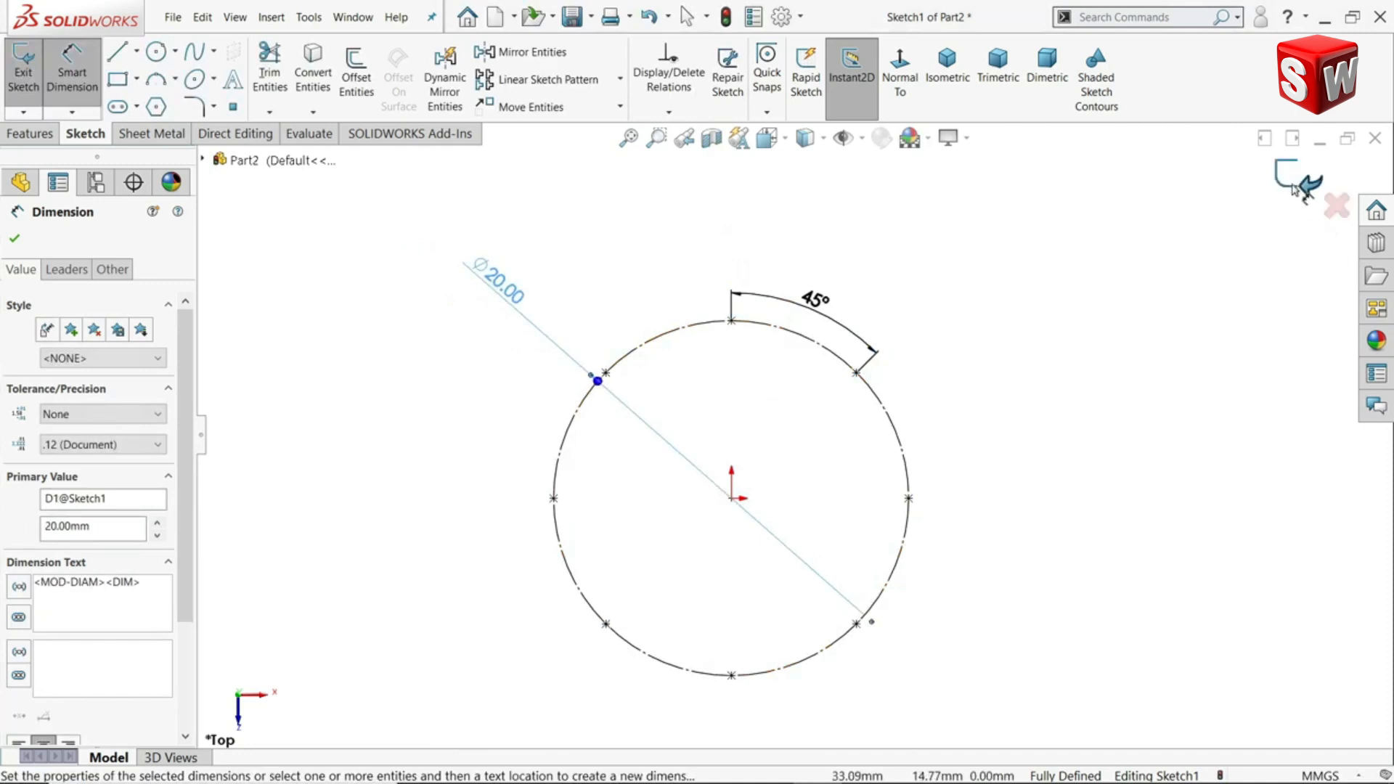
- End dimensioning and exit the Top Plane sketch of the construction circle with its eight points
key(Escape)
click(1284, 209)
mouse_move(952, 461)
middle_down()
mouse_move(921, 274)
mouse_move(946, 283)
mouse_move(937, 298)
middle_up()
click(670, 219)
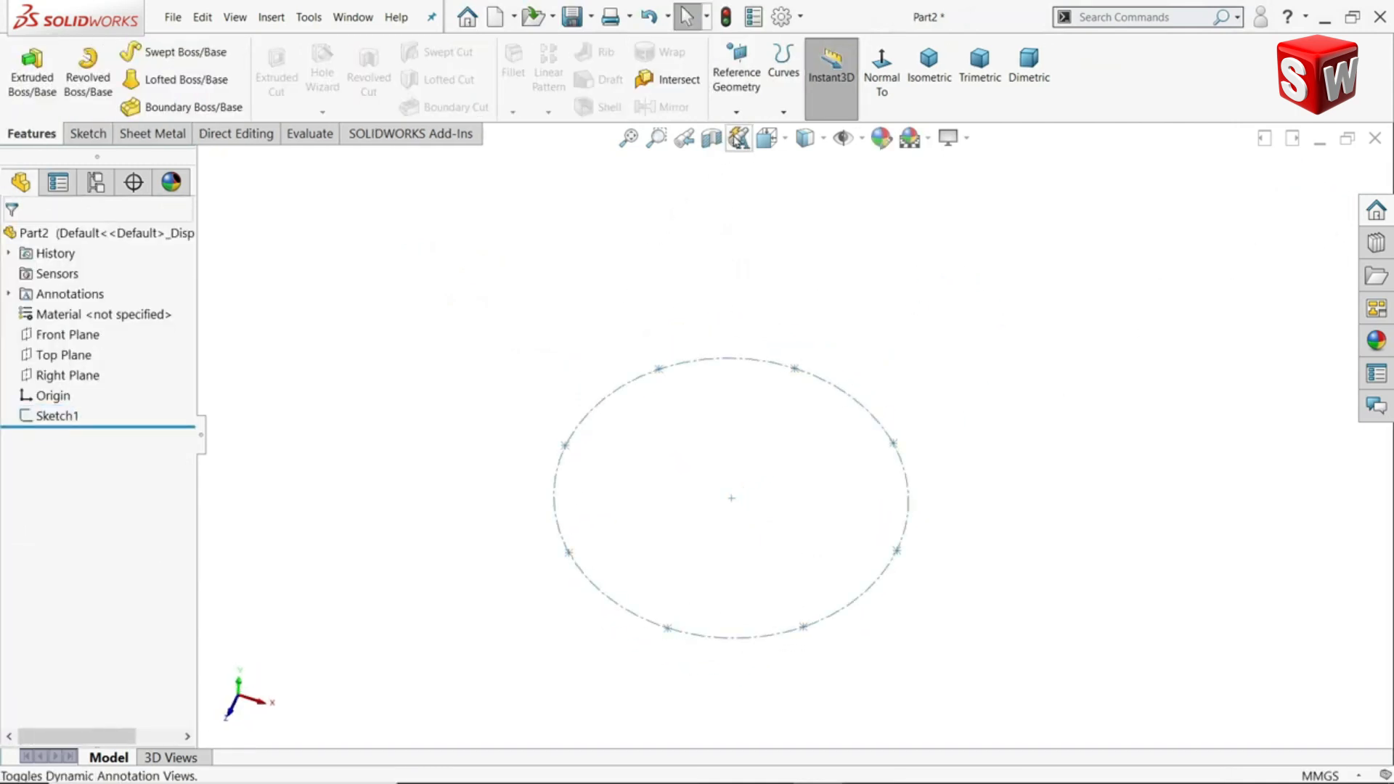
- Create a reference plane offset 15 mm above the Top Plane
click(737, 111)
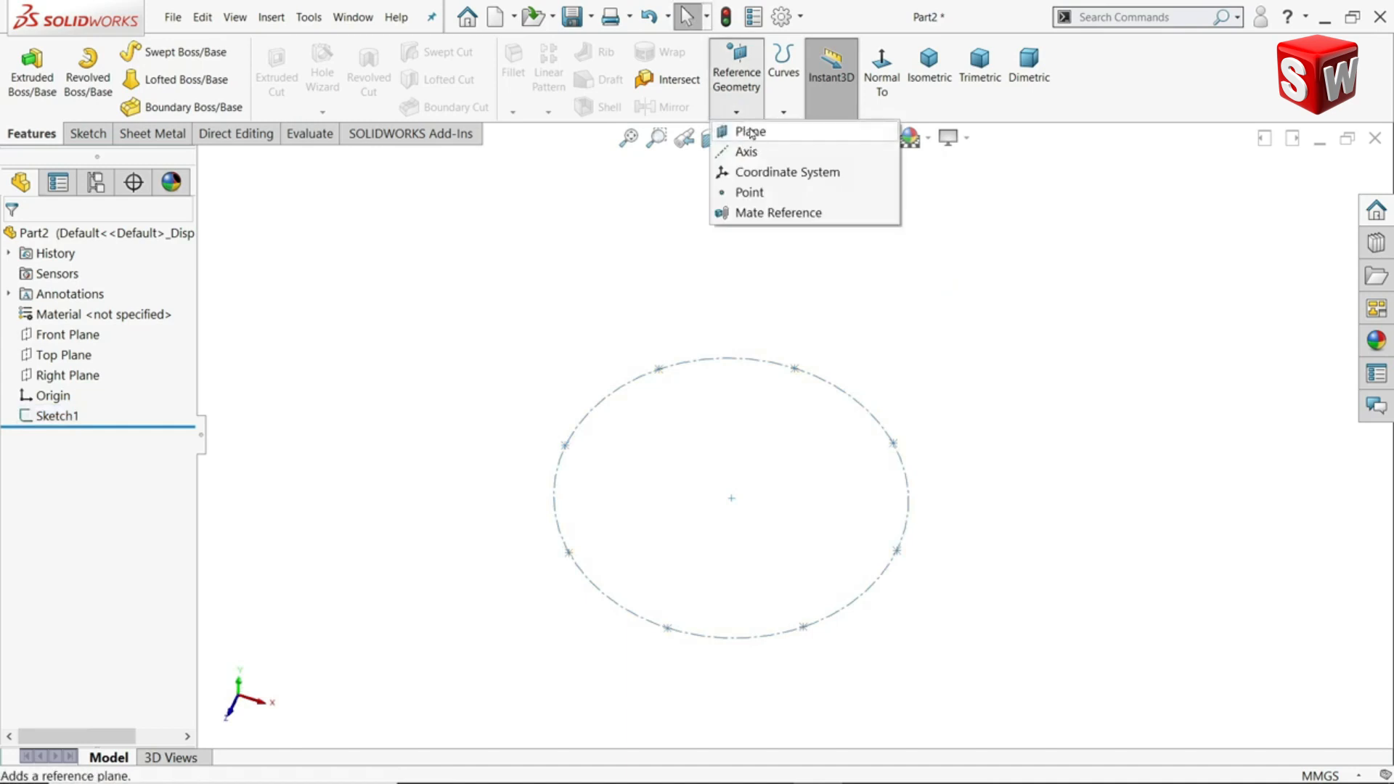
click(751, 133)
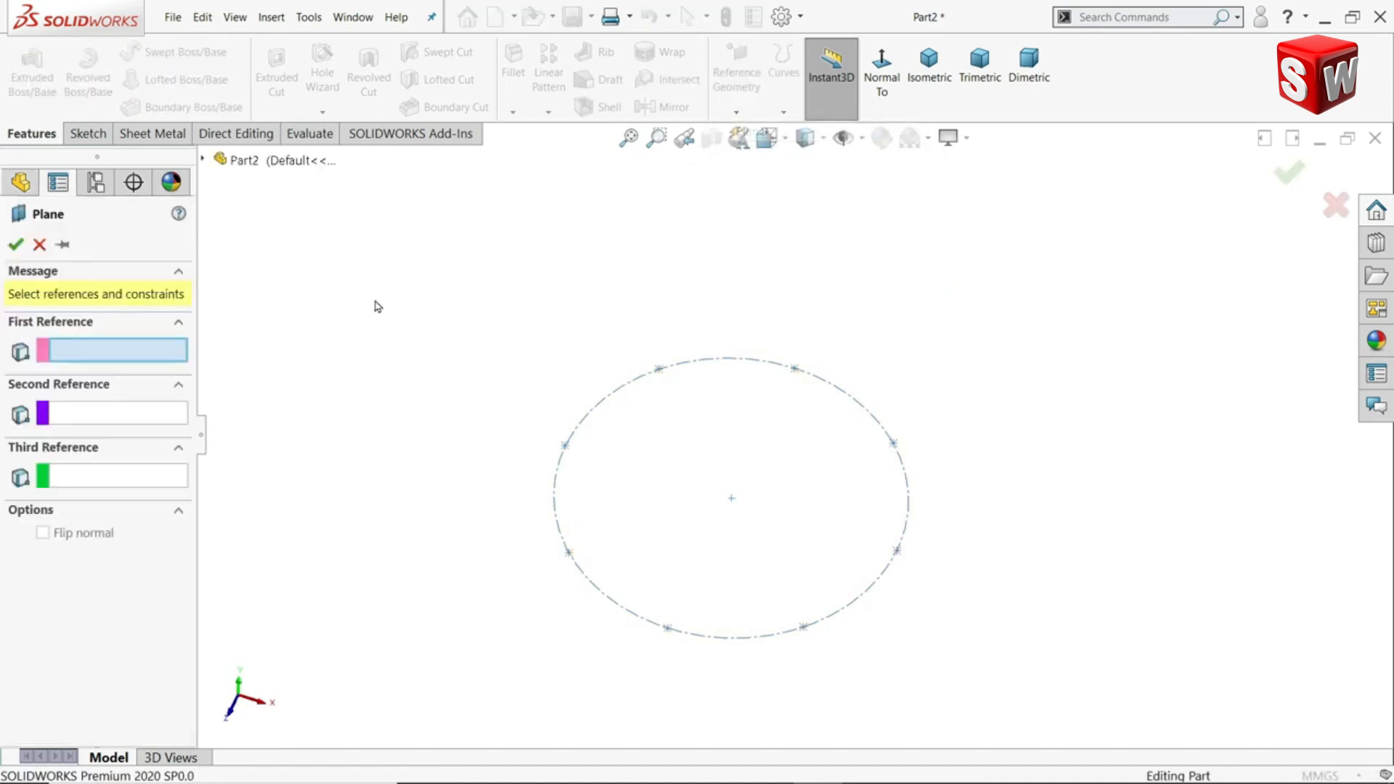
click(205, 159)
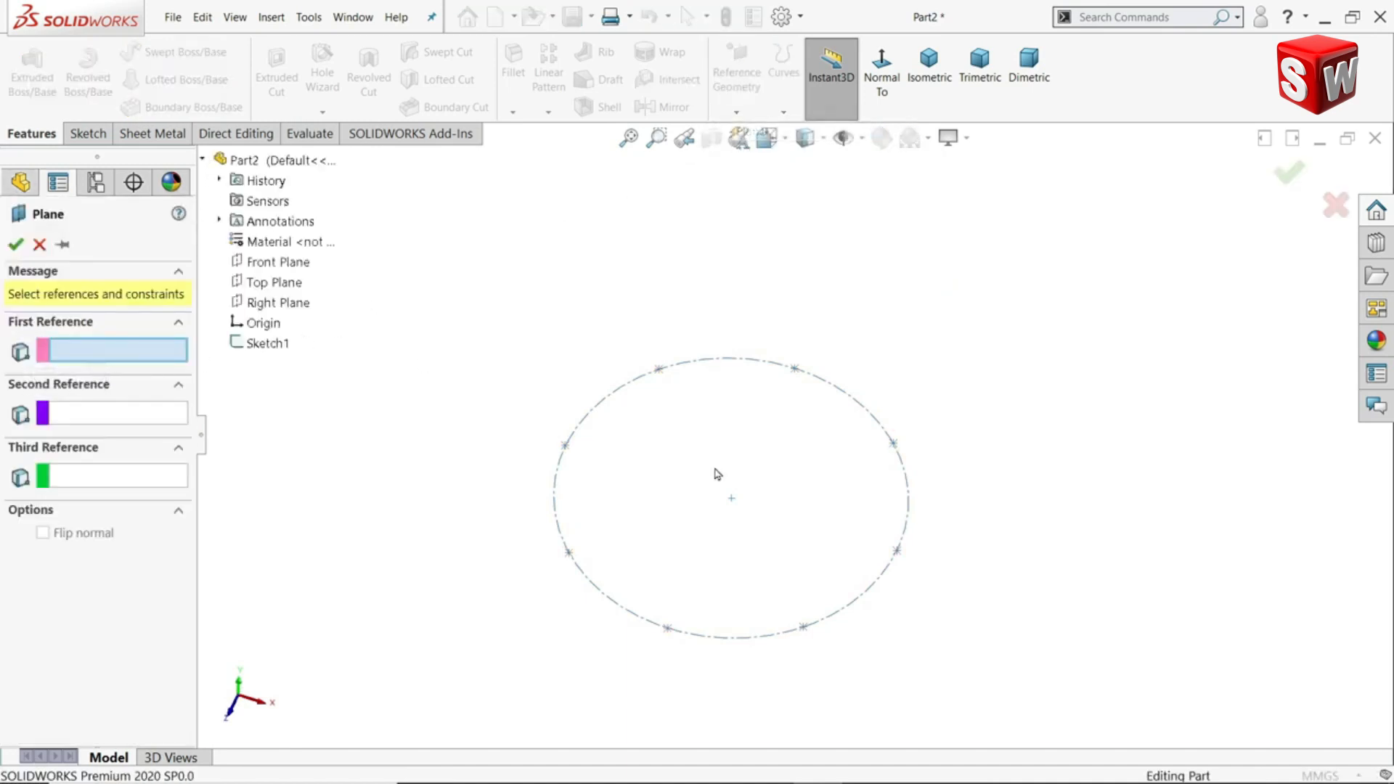
click(276, 281)
double_click(42, 493)
text(15)
key(Return)
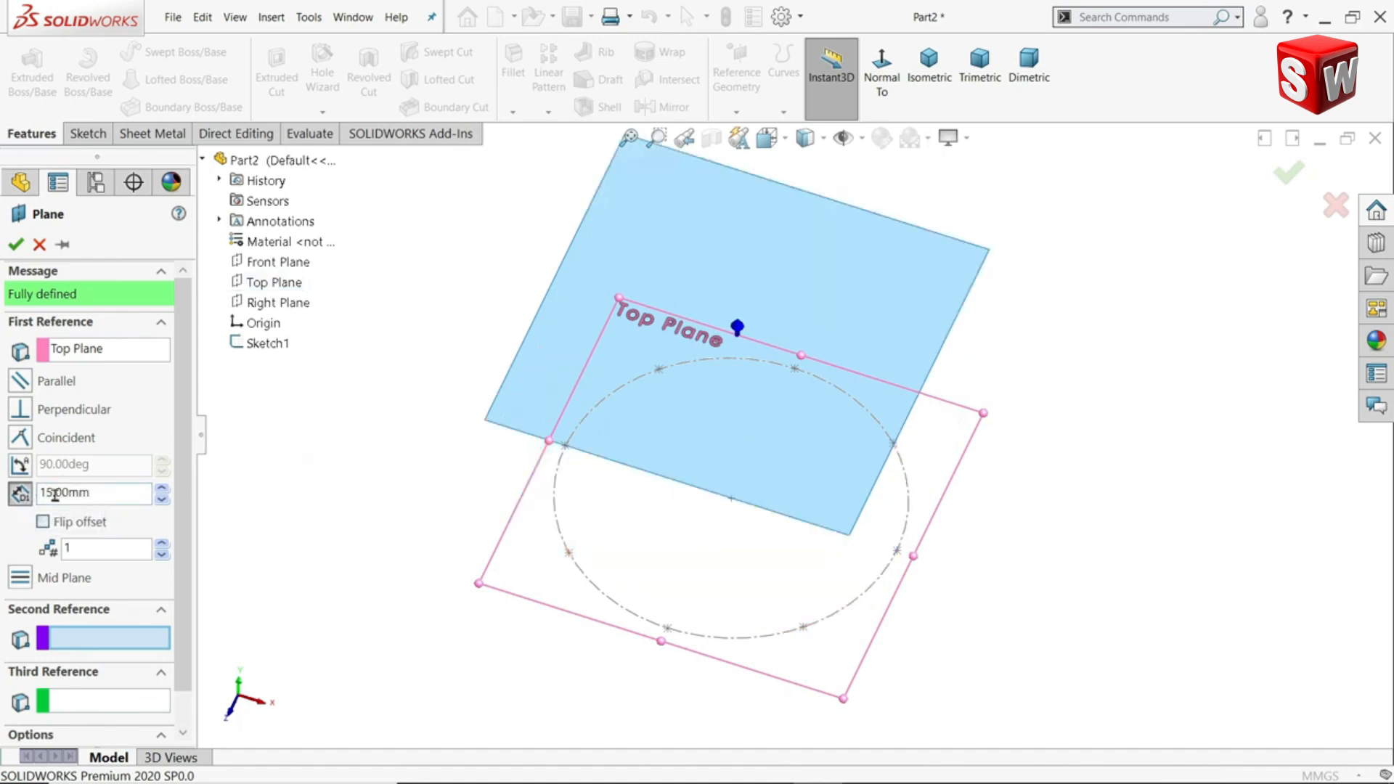
mouse_move(348, 451)
middle_down()
mouse_move(327, 407)
mouse_move(306, 477)
middle_up()
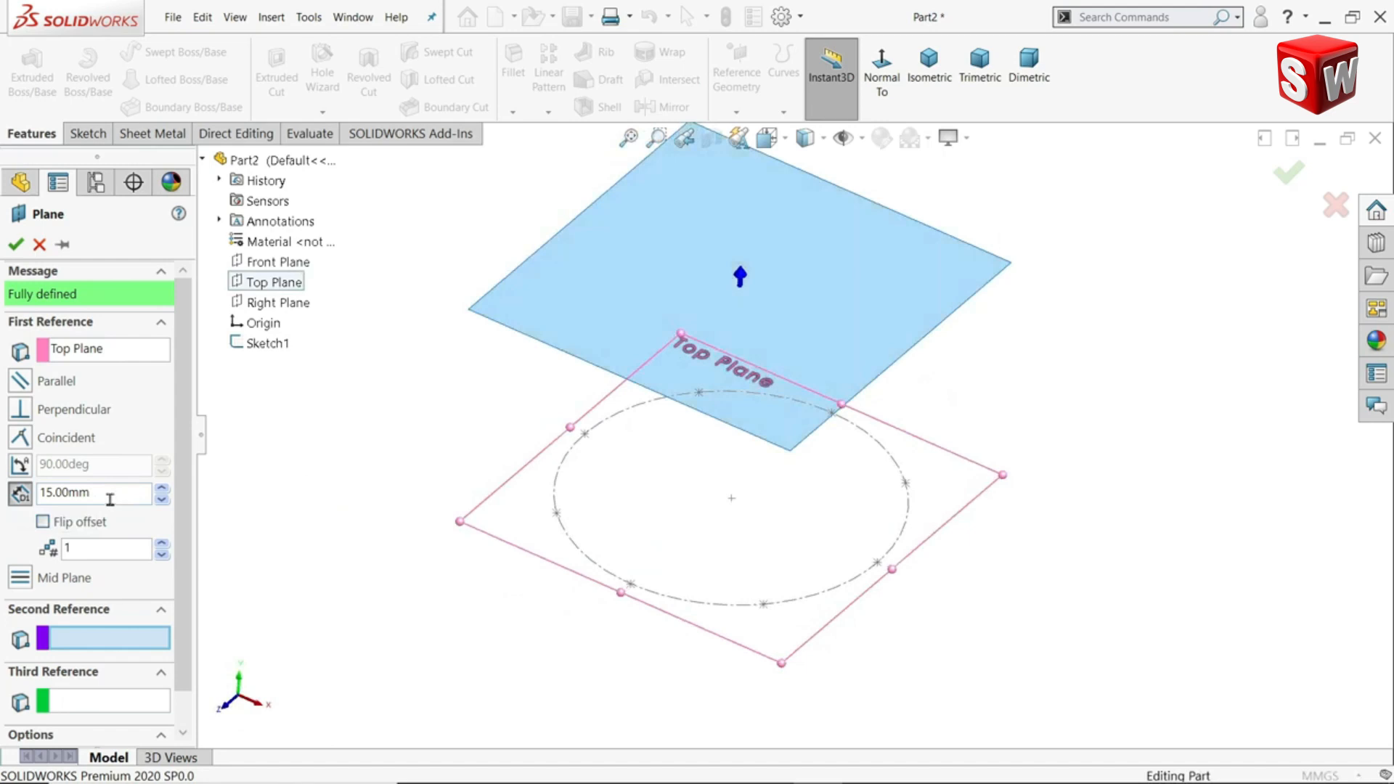
click(15, 244)
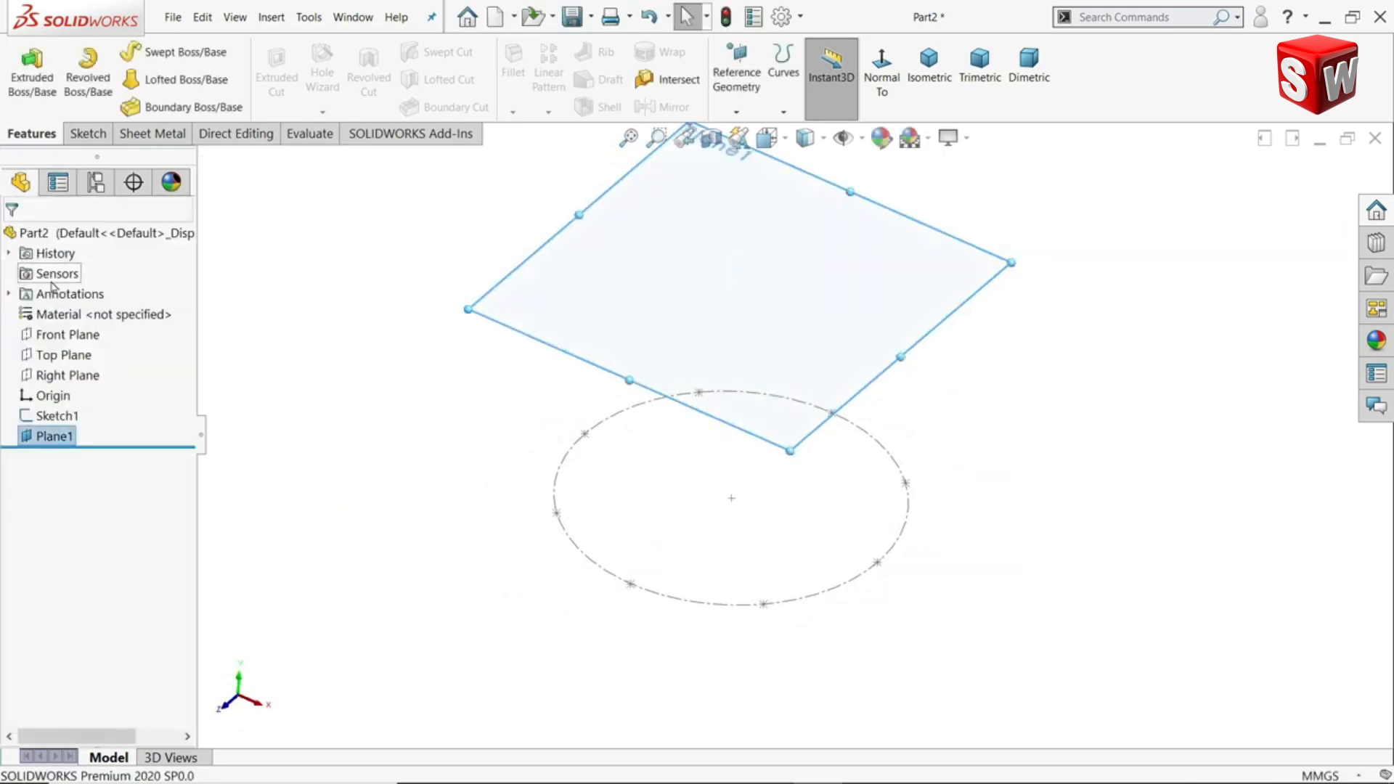
- Set the construction circle's diameter in the Top Plane sketch to 200 mm
click(567, 534)
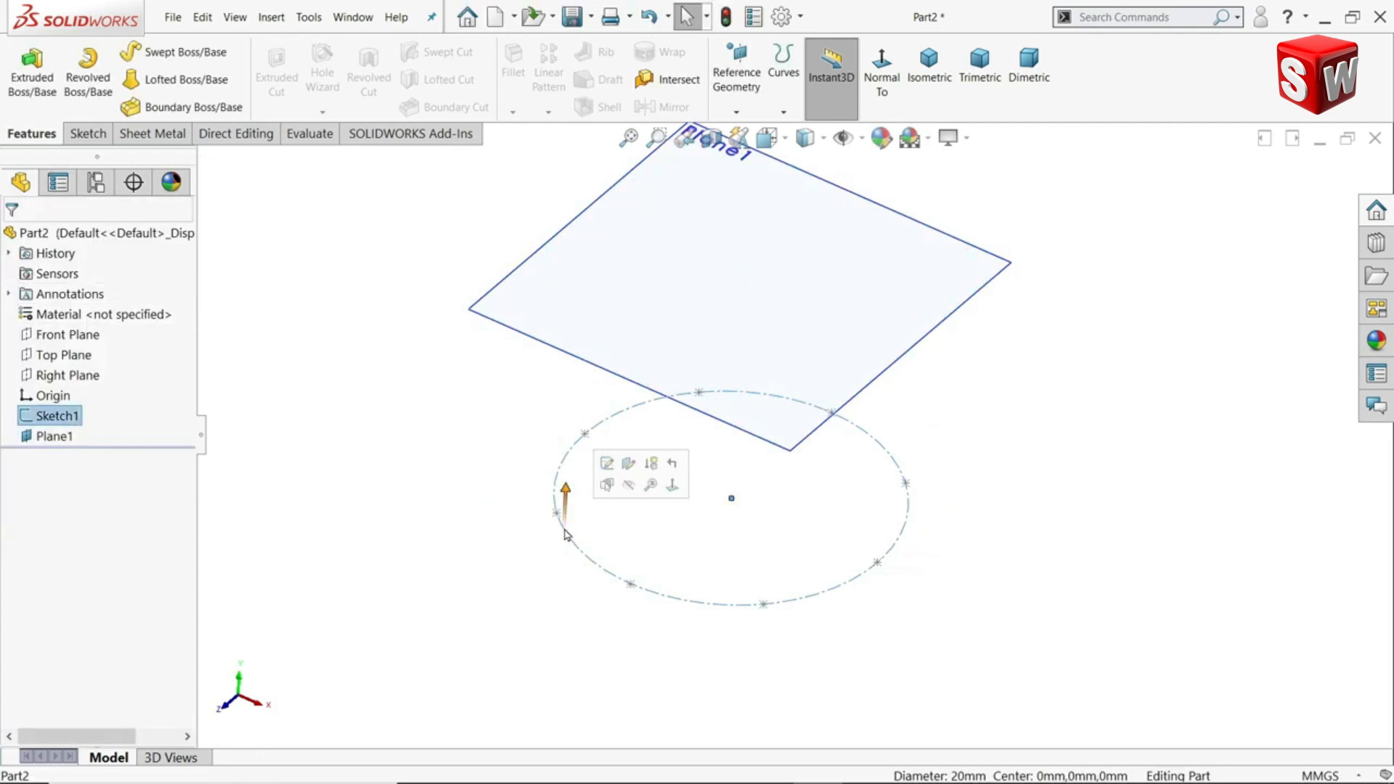
click(42, 417)
mouse_move(602, 396)
middle_down()
mouse_move(585, 414)
mouse_move(600, 419)
middle_up()
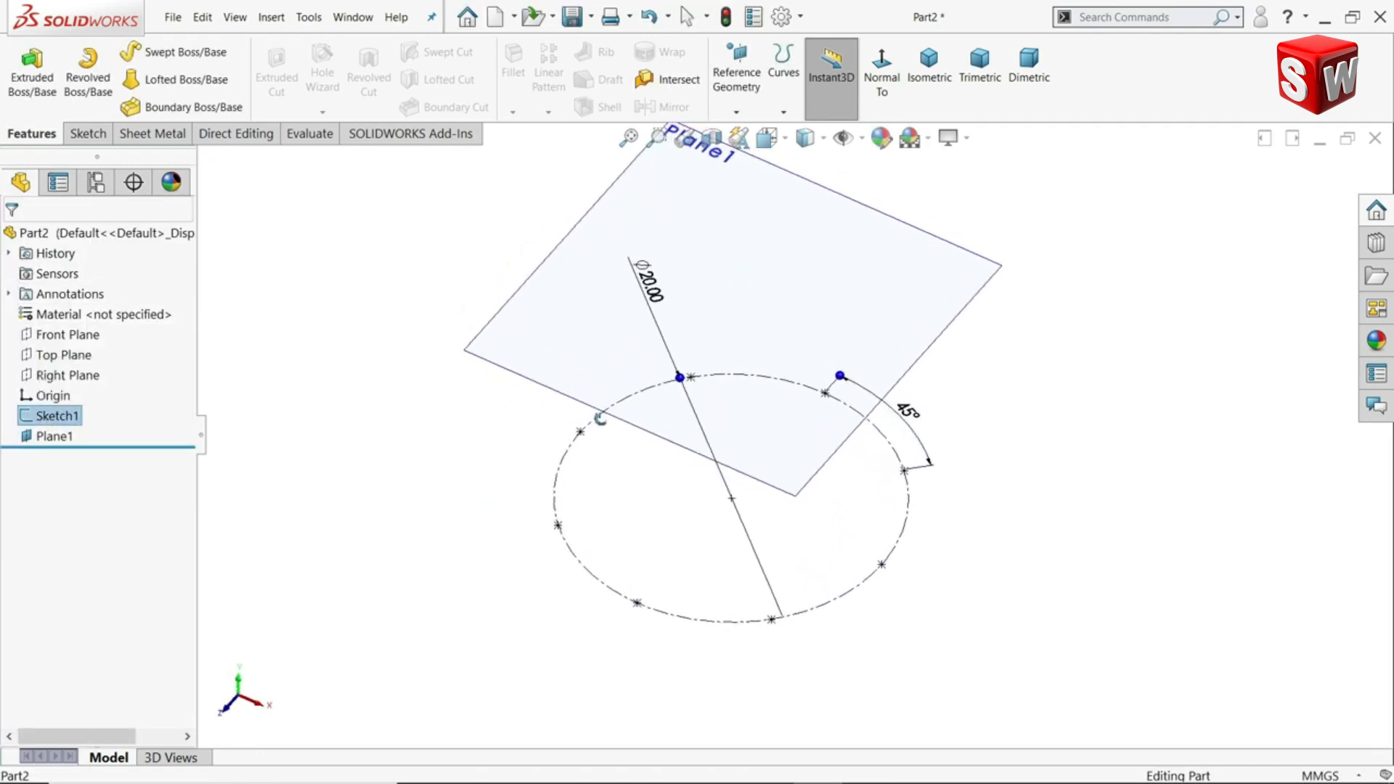
double_click(656, 299)
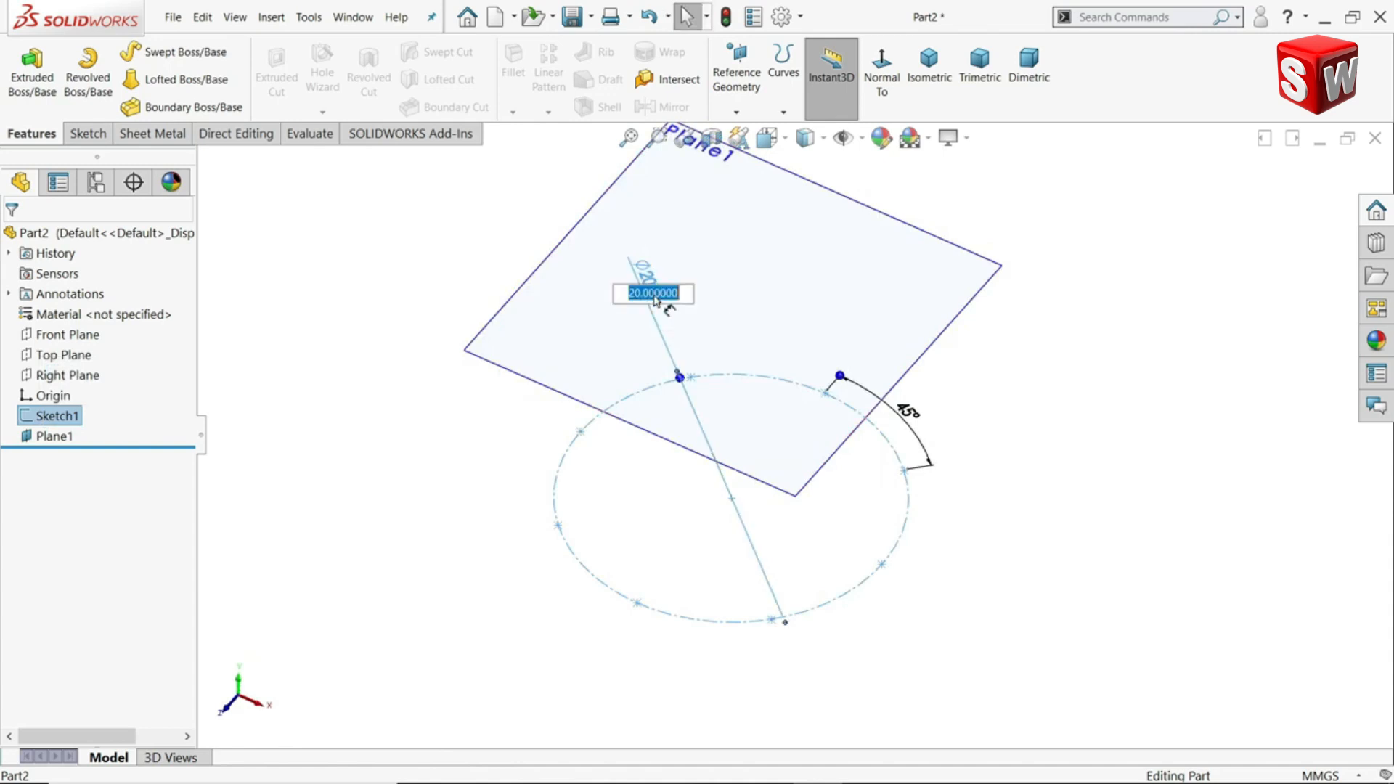
drag(683, 298, 636, 294)
text(200)
key(Return)
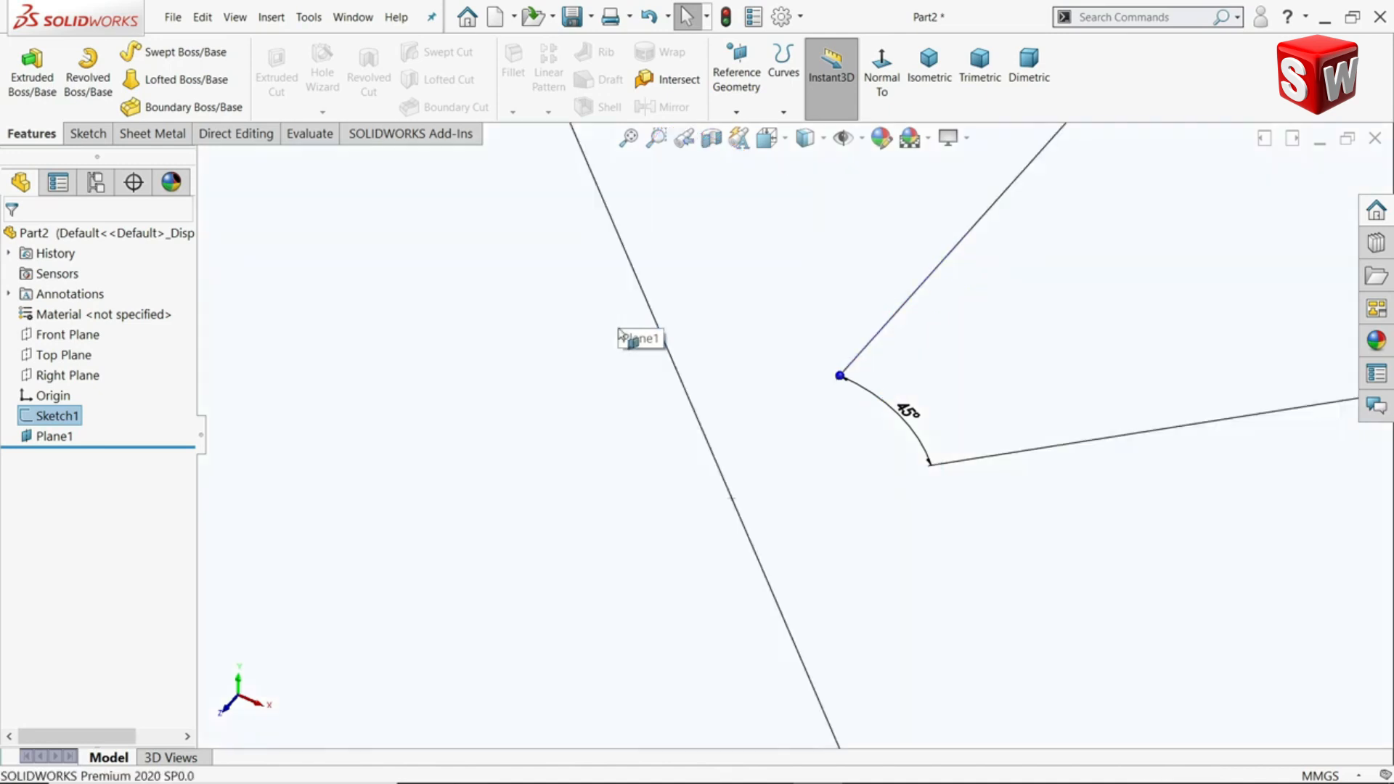
key(f)
drag(817, 430, 1072, 304)
click(1087, 220)
mouse_move(1042, 379)
middle_down()
mouse_move(1040, 322)
mouse_move(1044, 365)
middle_up()
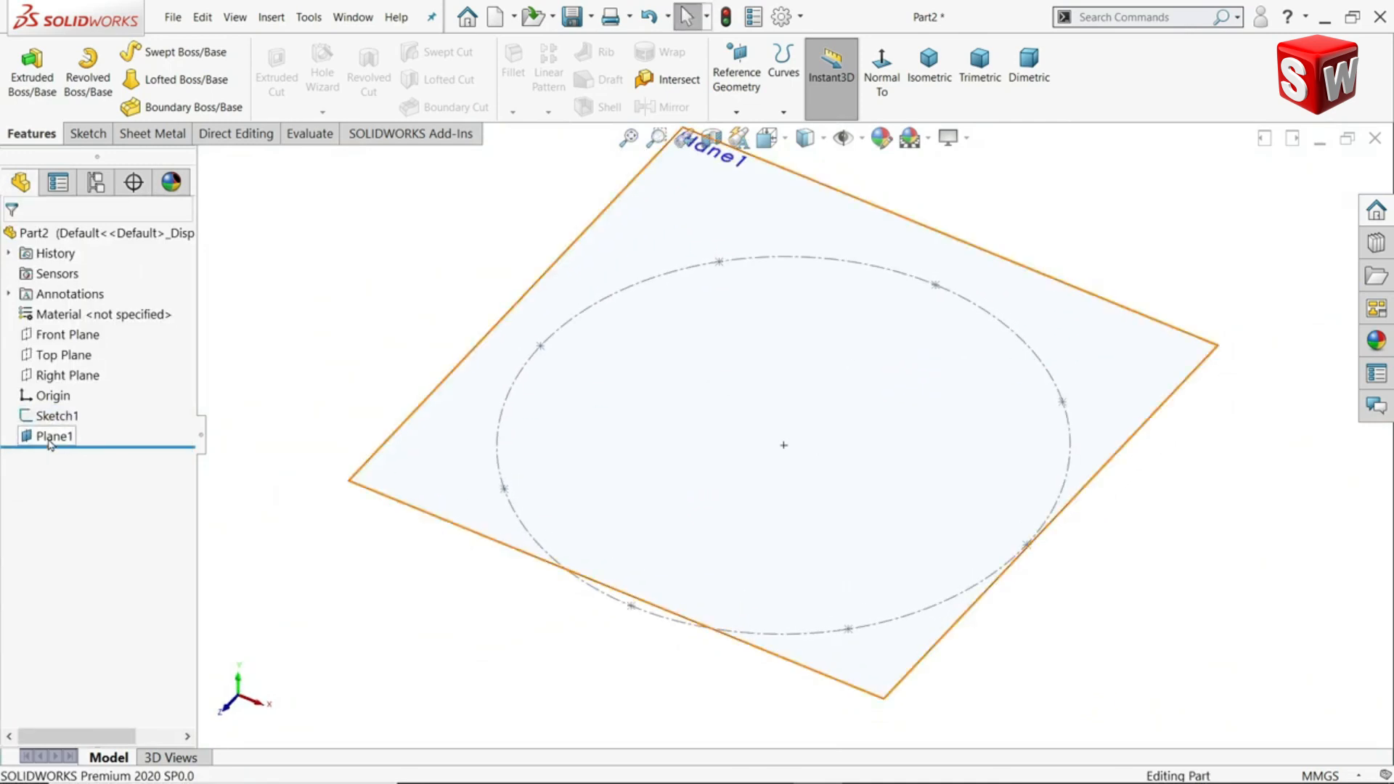
- Insert a derived sketch of the eight-point circle on the offset plane
click(51, 436)
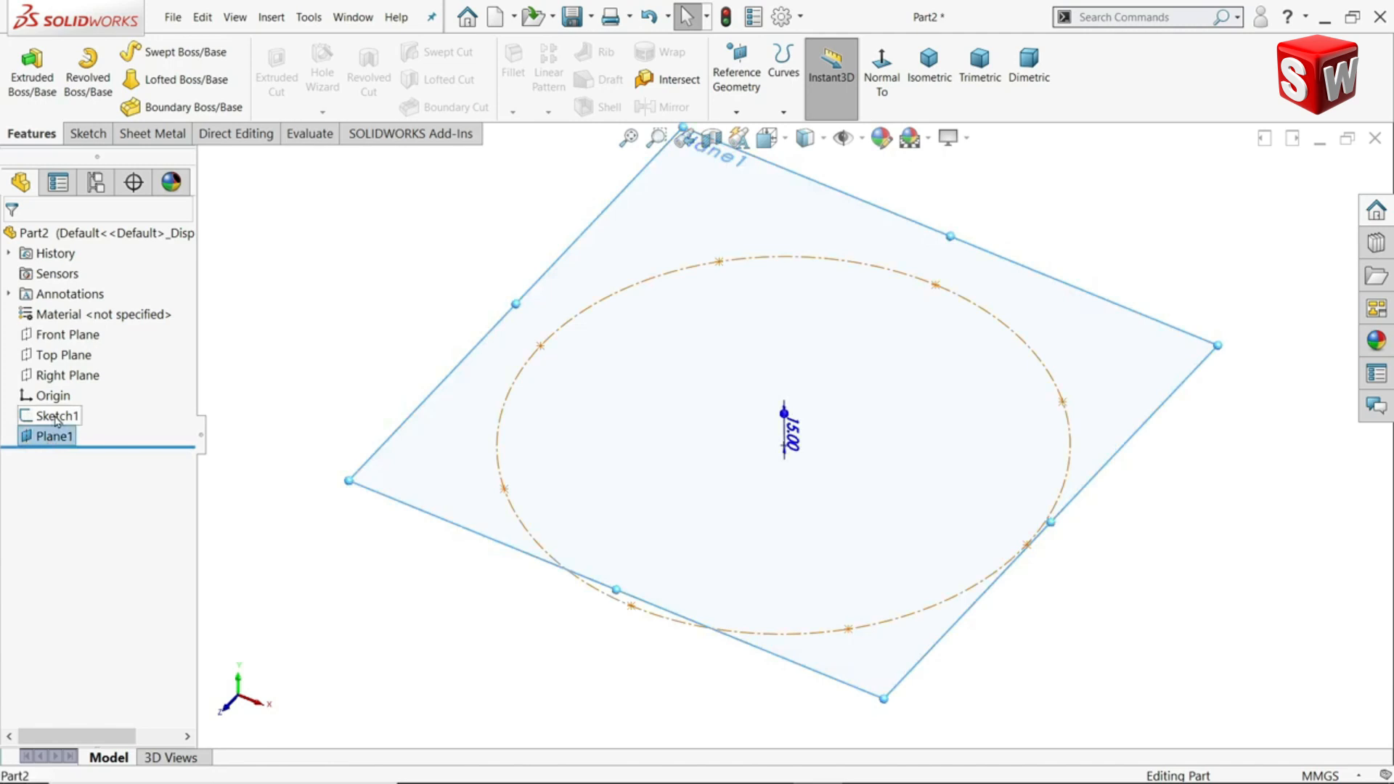
ctrl+click(57, 420)
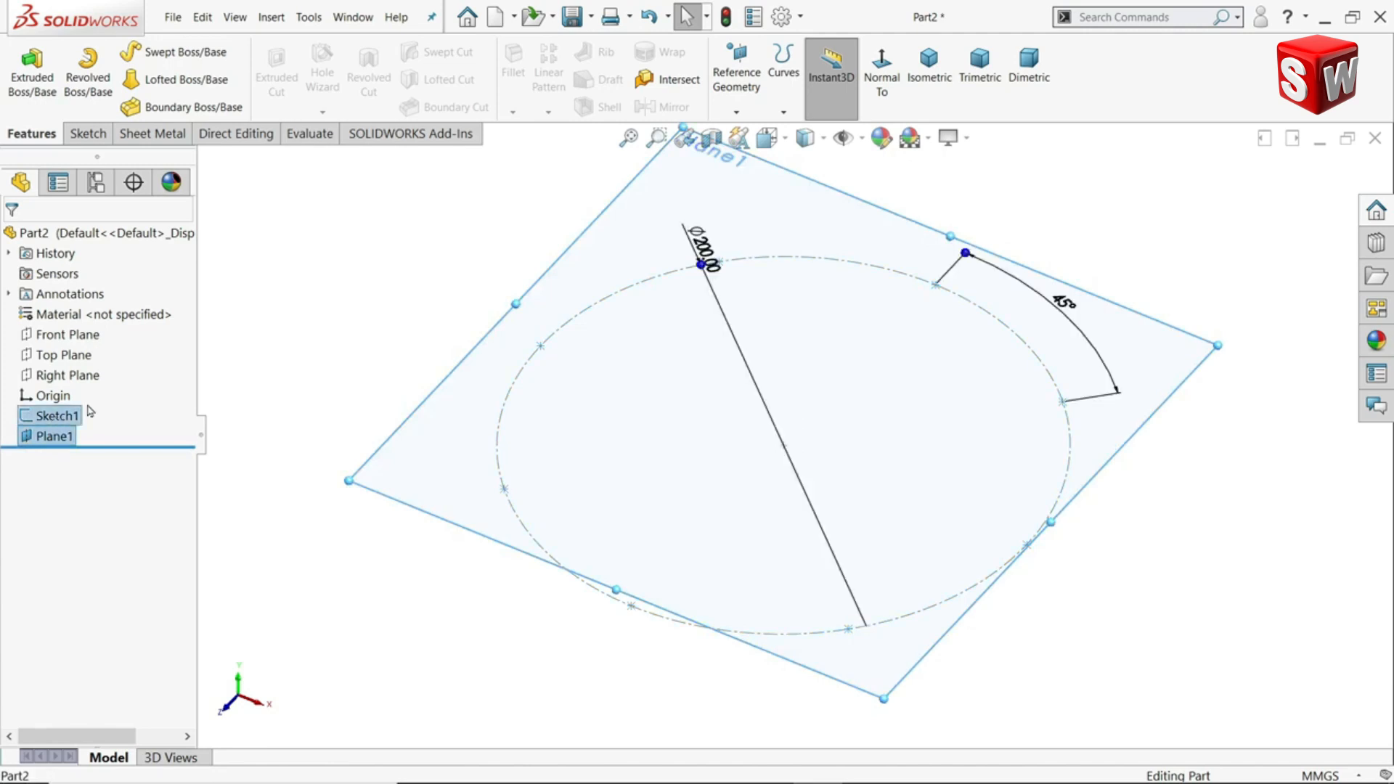
click(269, 17)
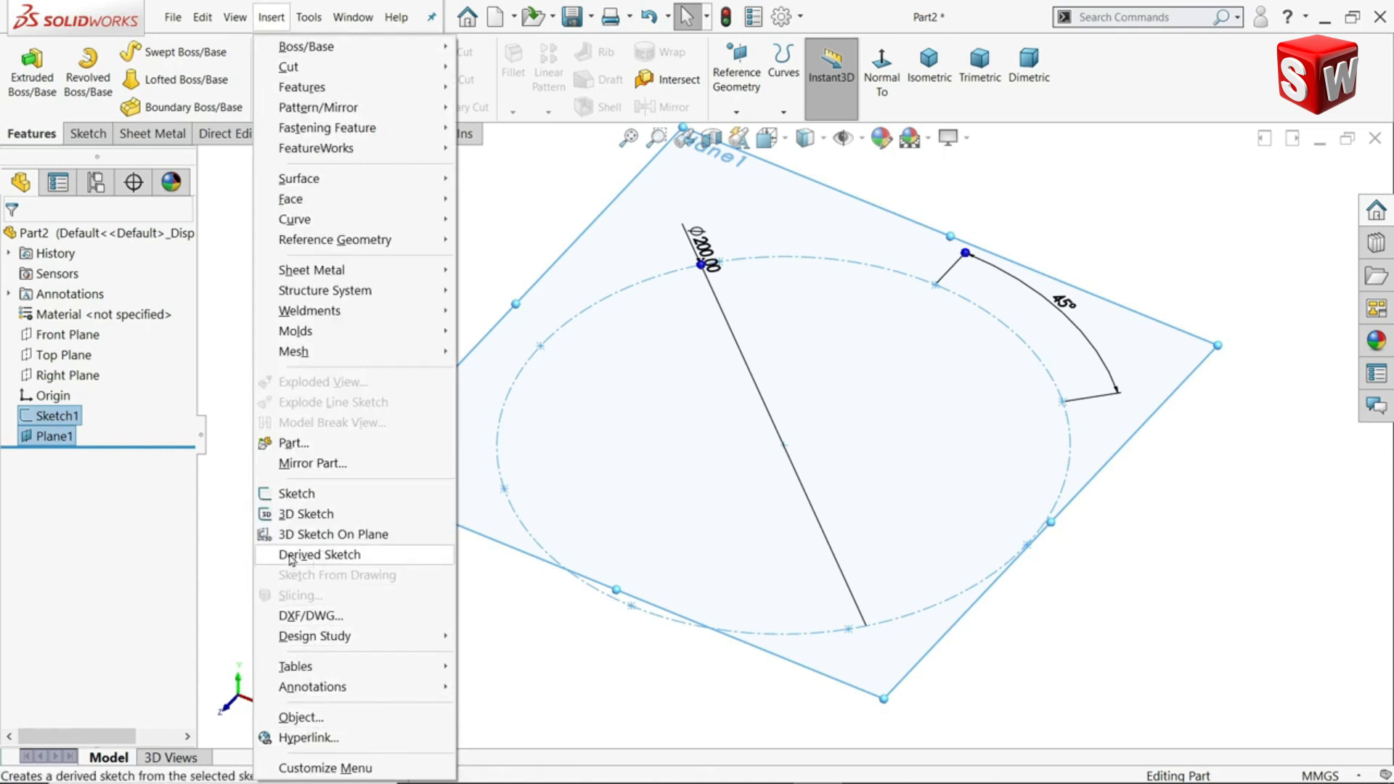
click(326, 555)
mouse_move(747, 415)
middle_down()
mouse_move(740, 348)
mouse_move(697, 259)
mouse_move(719, 367)
mouse_move(772, 390)
mouse_move(678, 395)
mouse_move(737, 395)
mouse_move(750, 372)
mouse_move(756, 399)
middle_up()
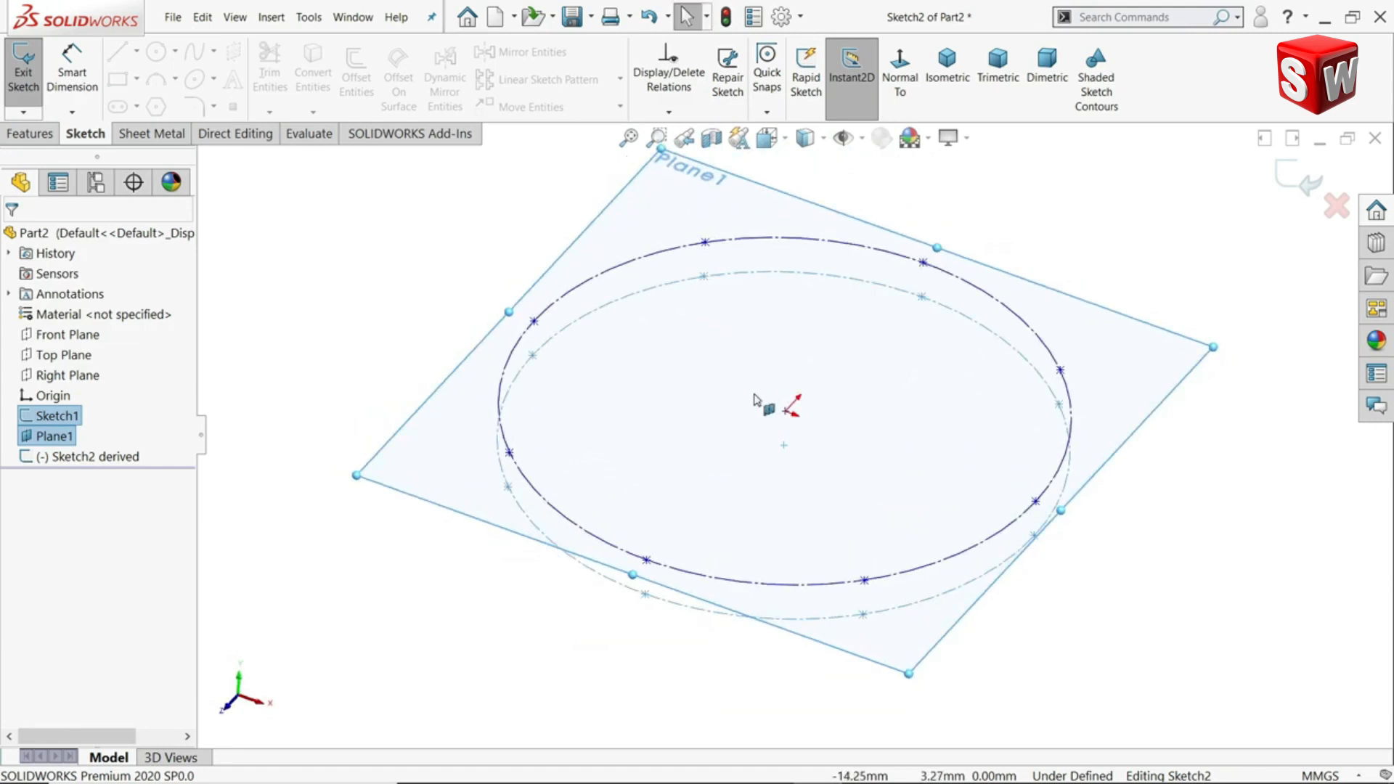
- Add a vertical relation between the derived circle's right-rear diagonal point and the matching point on the original circle
click(784, 444)
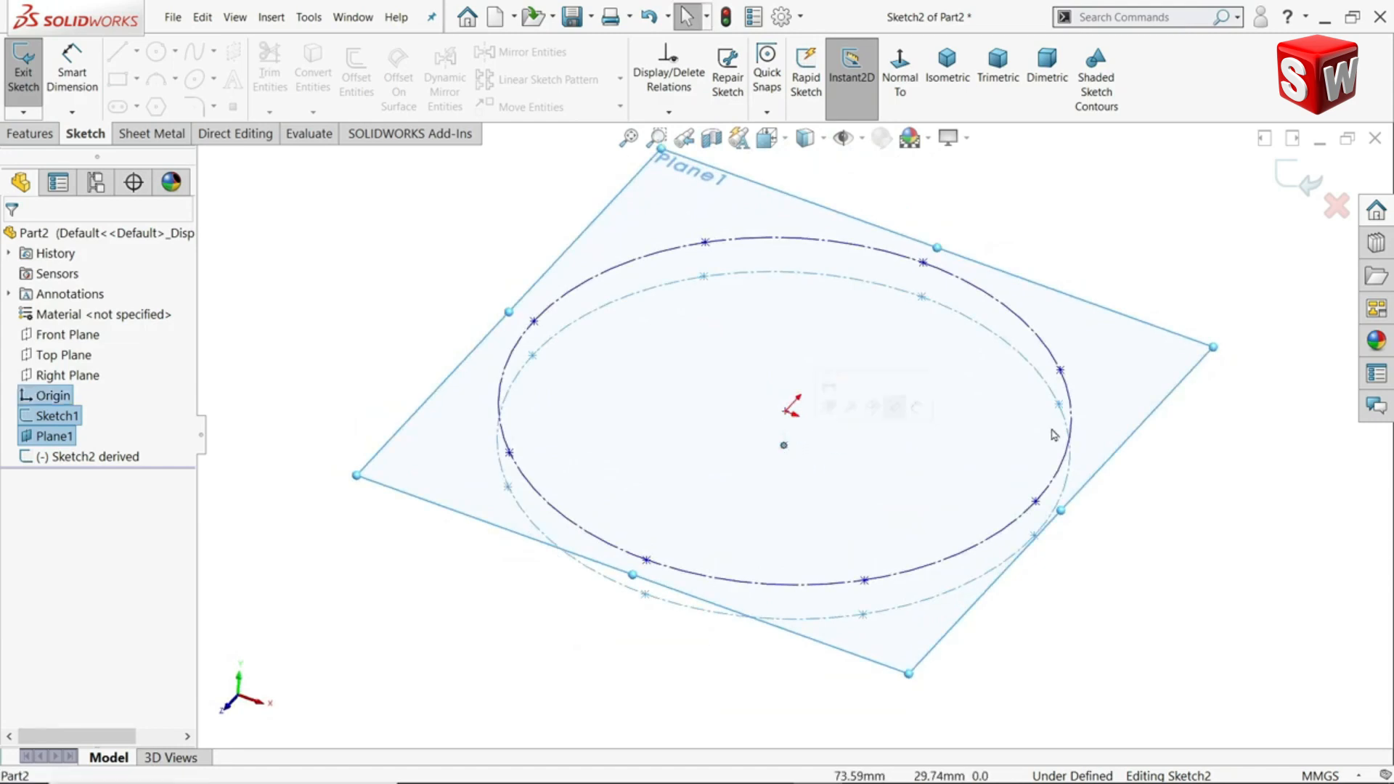
click(1177, 441)
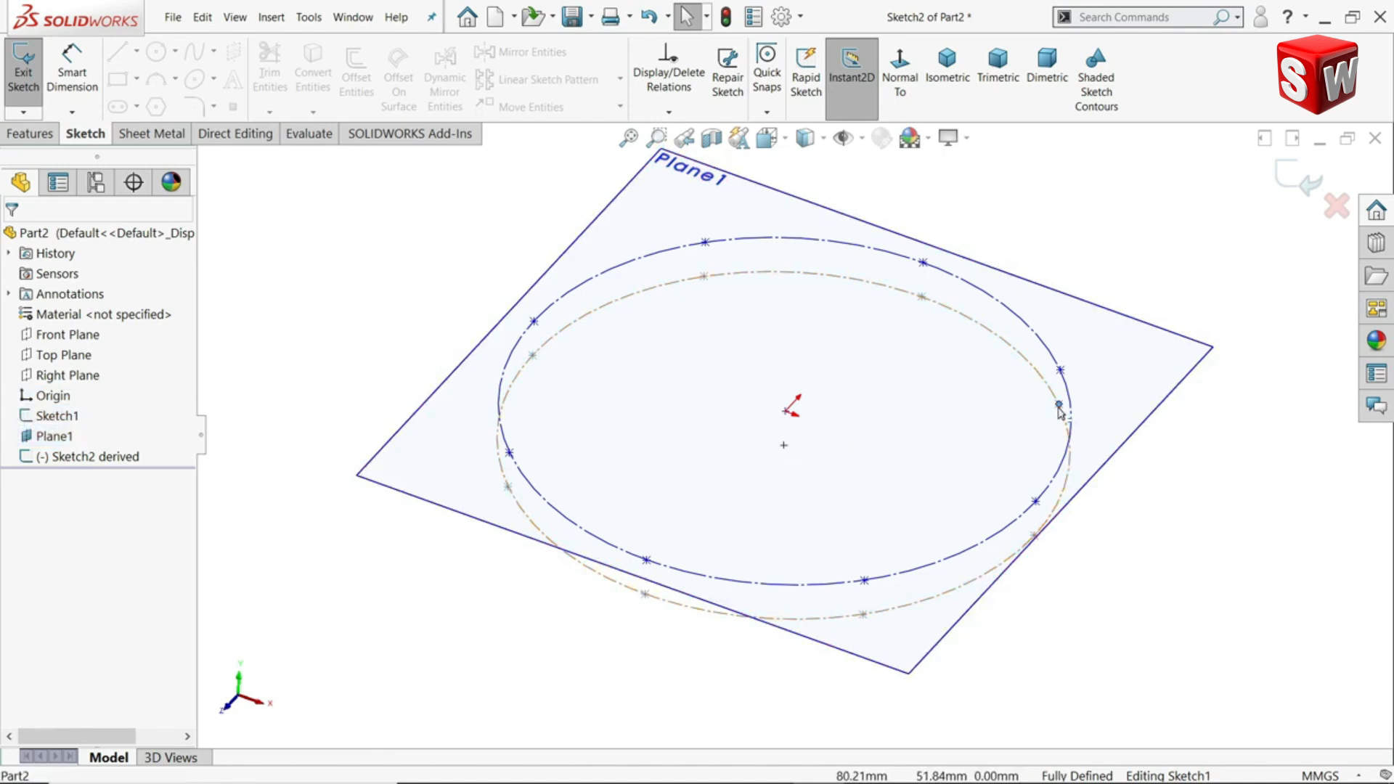
click(1059, 405)
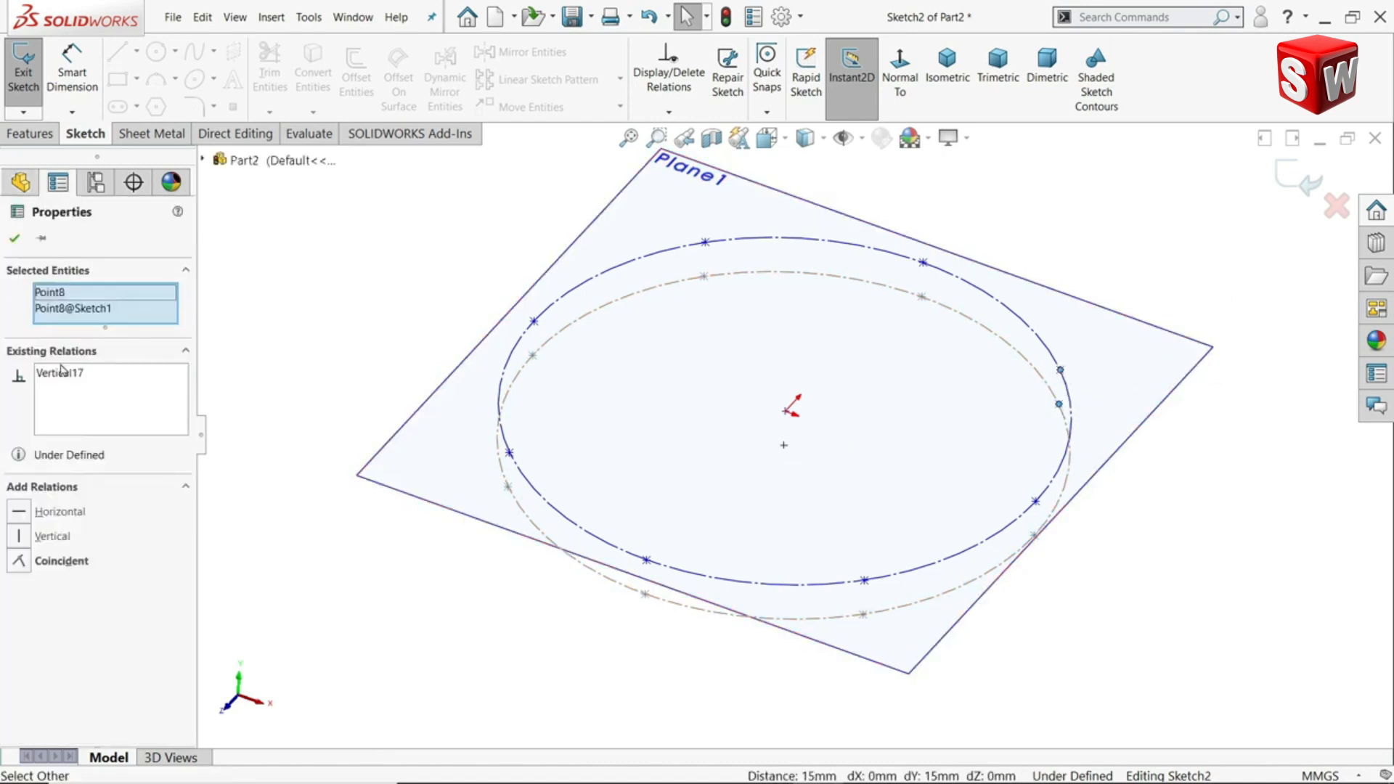
click(10, 239)
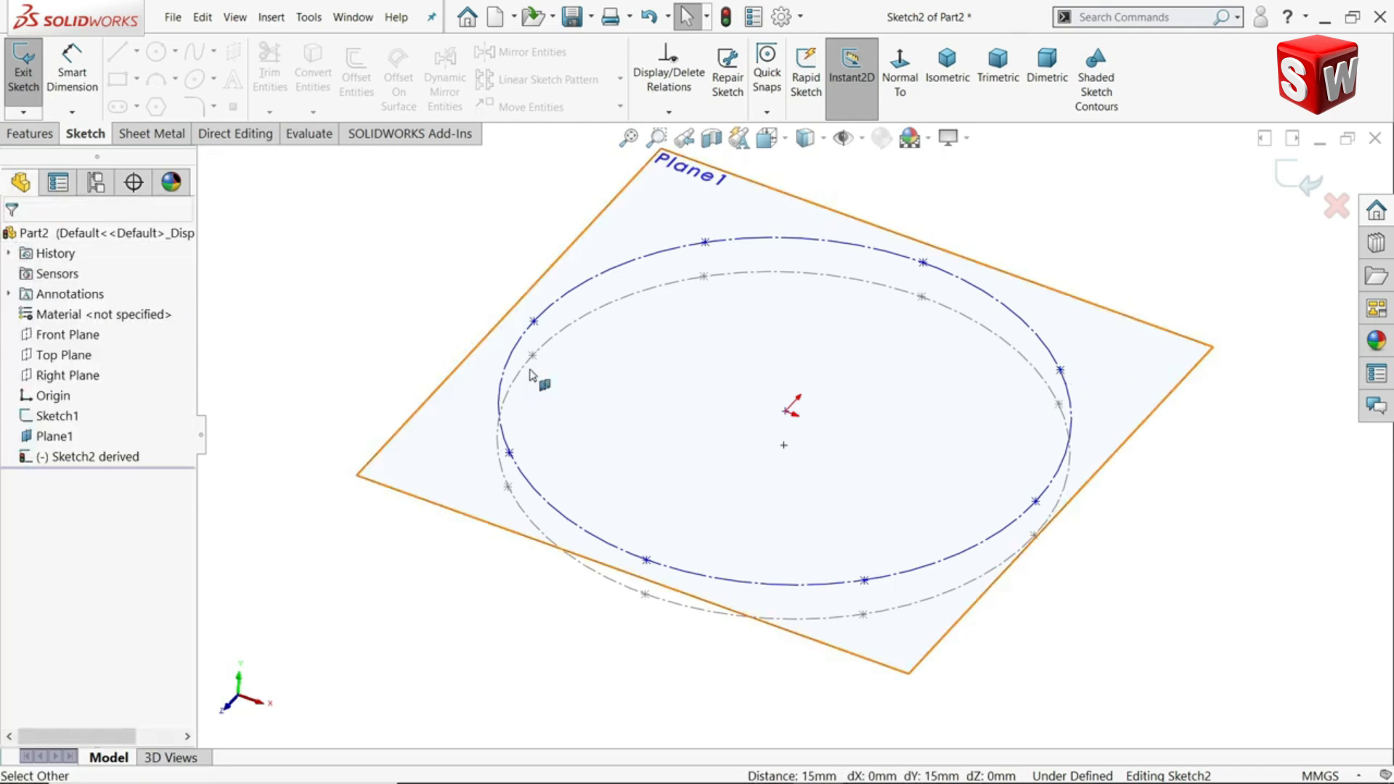
- Make the derived circle's center coincident with the origin
ctrl+click(784, 446)
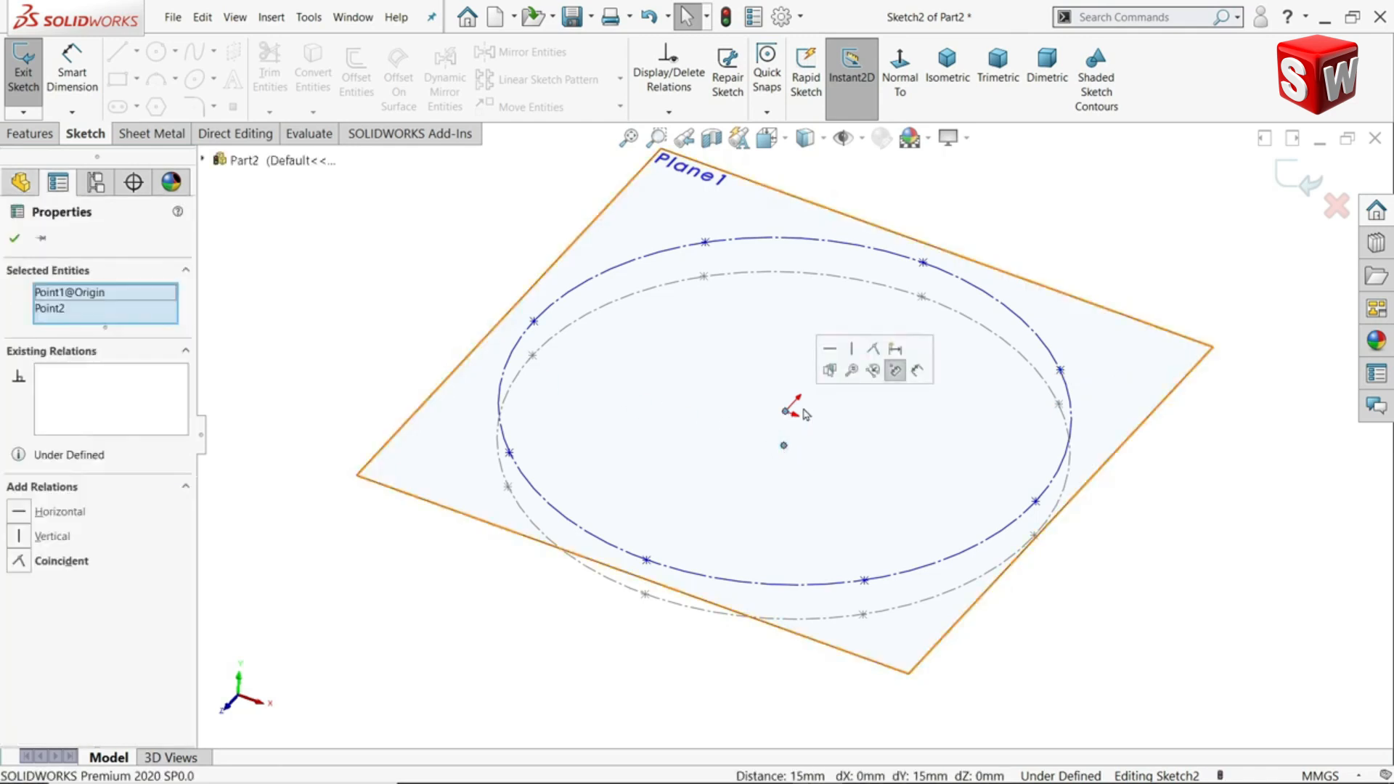
click(874, 352)
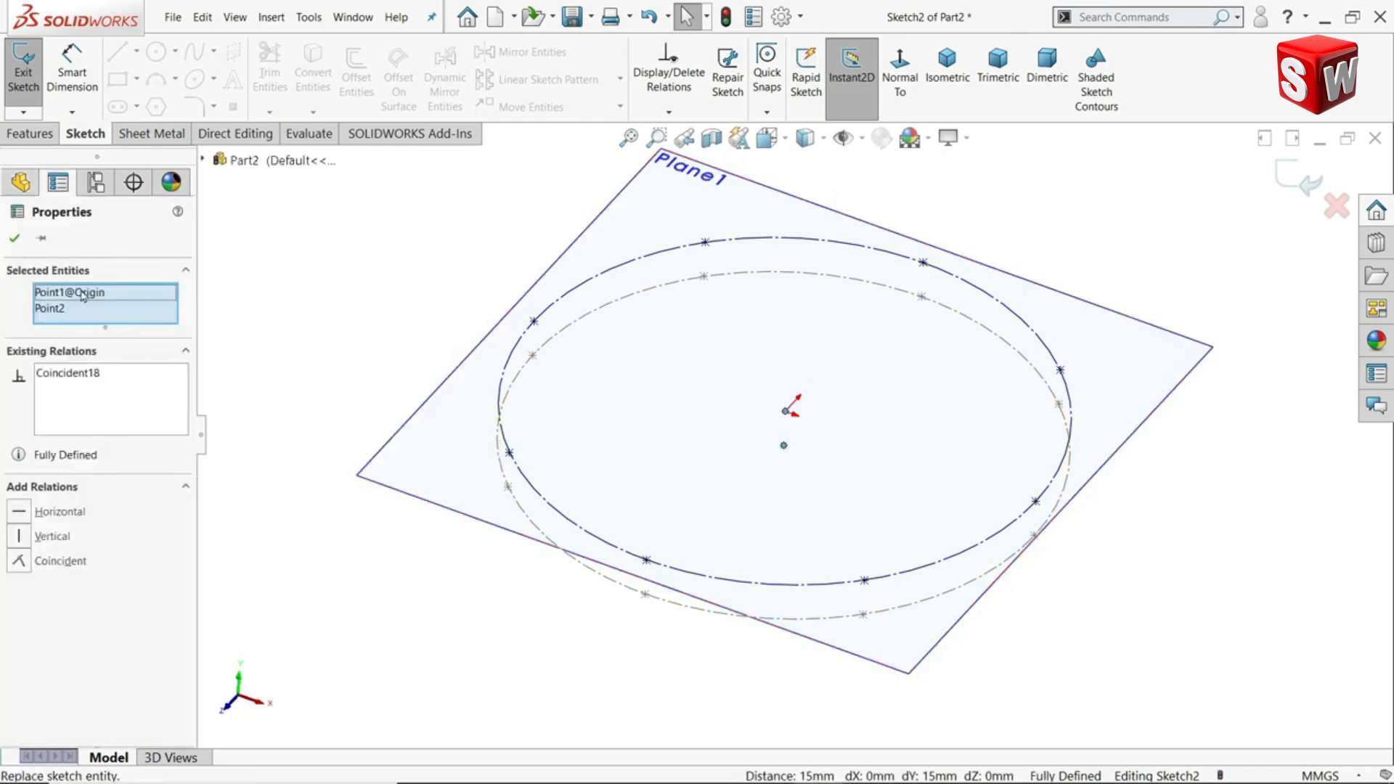
key(Escape)
- Hide the offset plane and exit the derived sketch
click(55, 436)
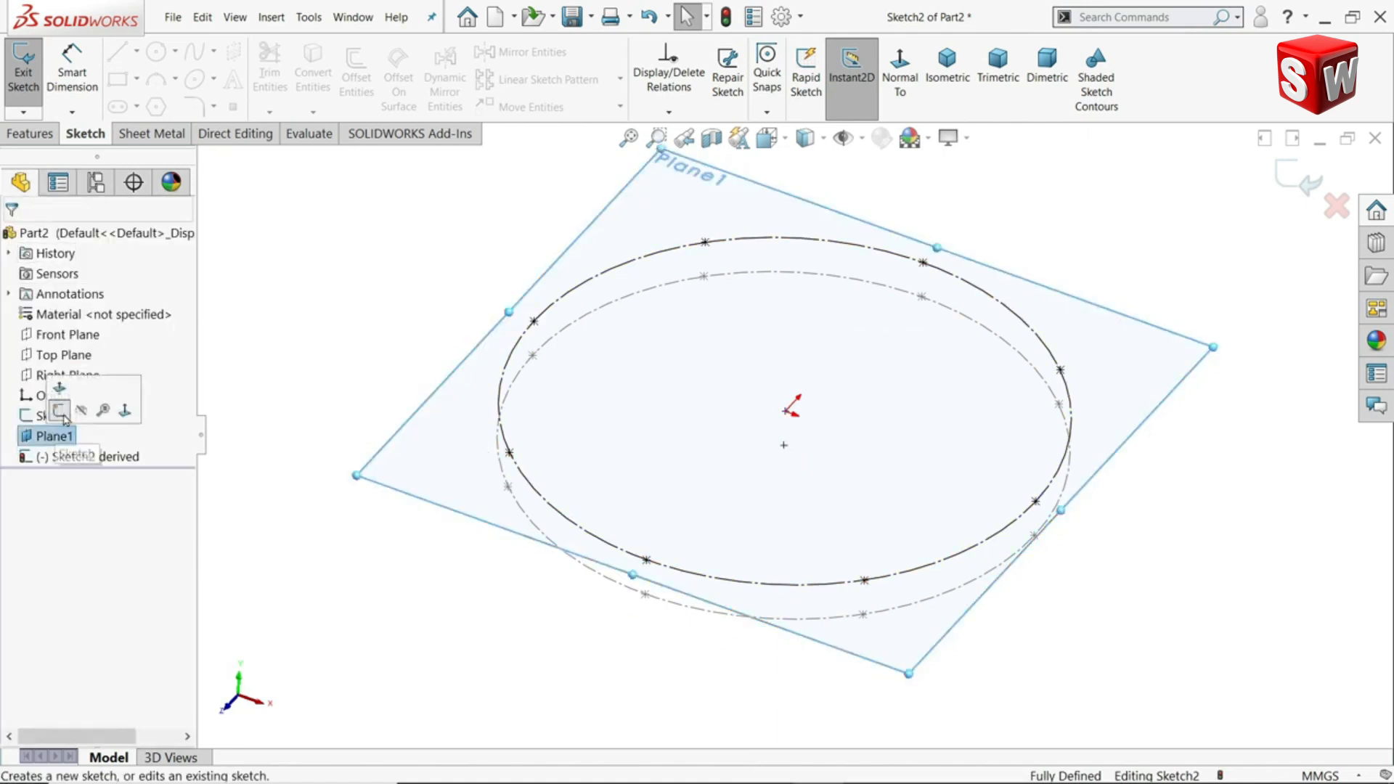
click(81, 411)
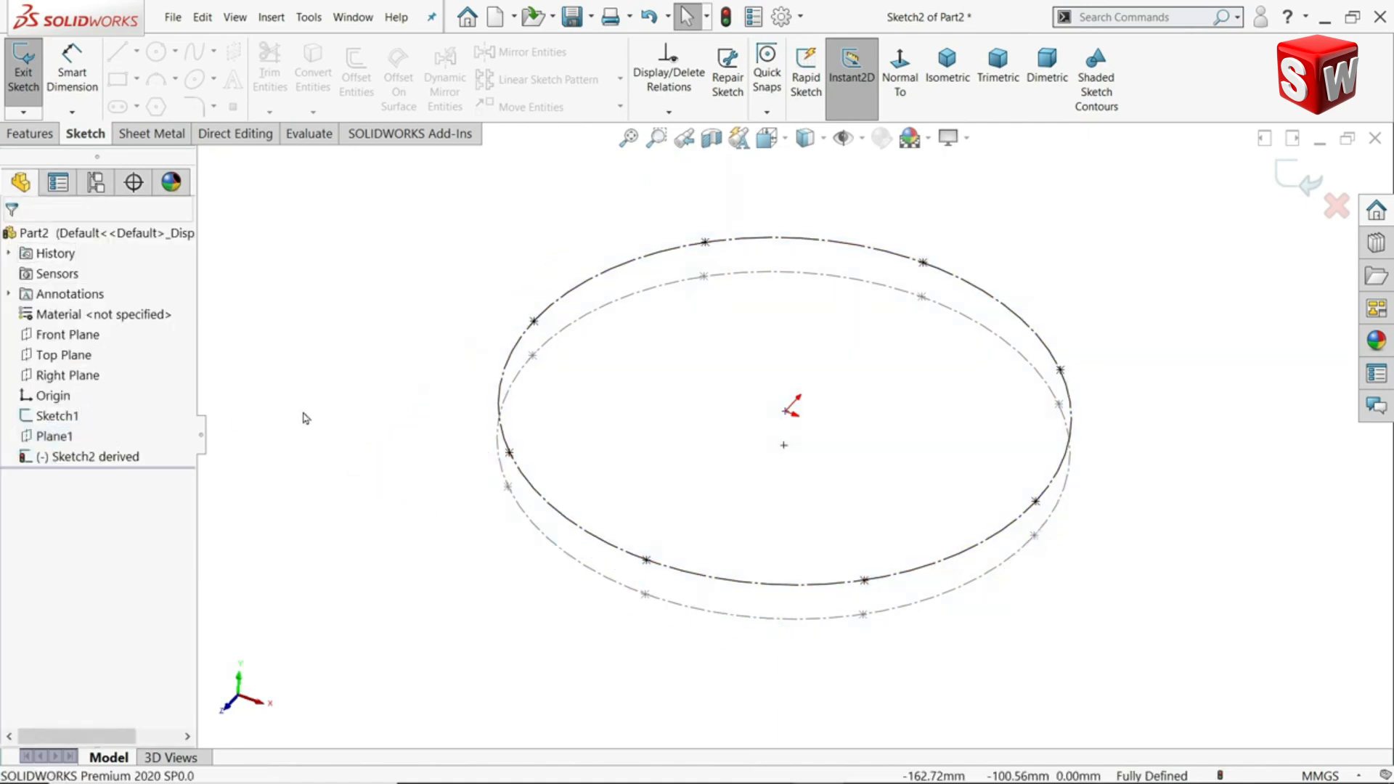
middle_drag(410, 382, 392, 309)
mouse_move(355, 311)
middle_down()
mouse_move(402, 373)
mouse_move(386, 379)
mouse_move(411, 396)
mouse_move(399, 395)
middle_up()
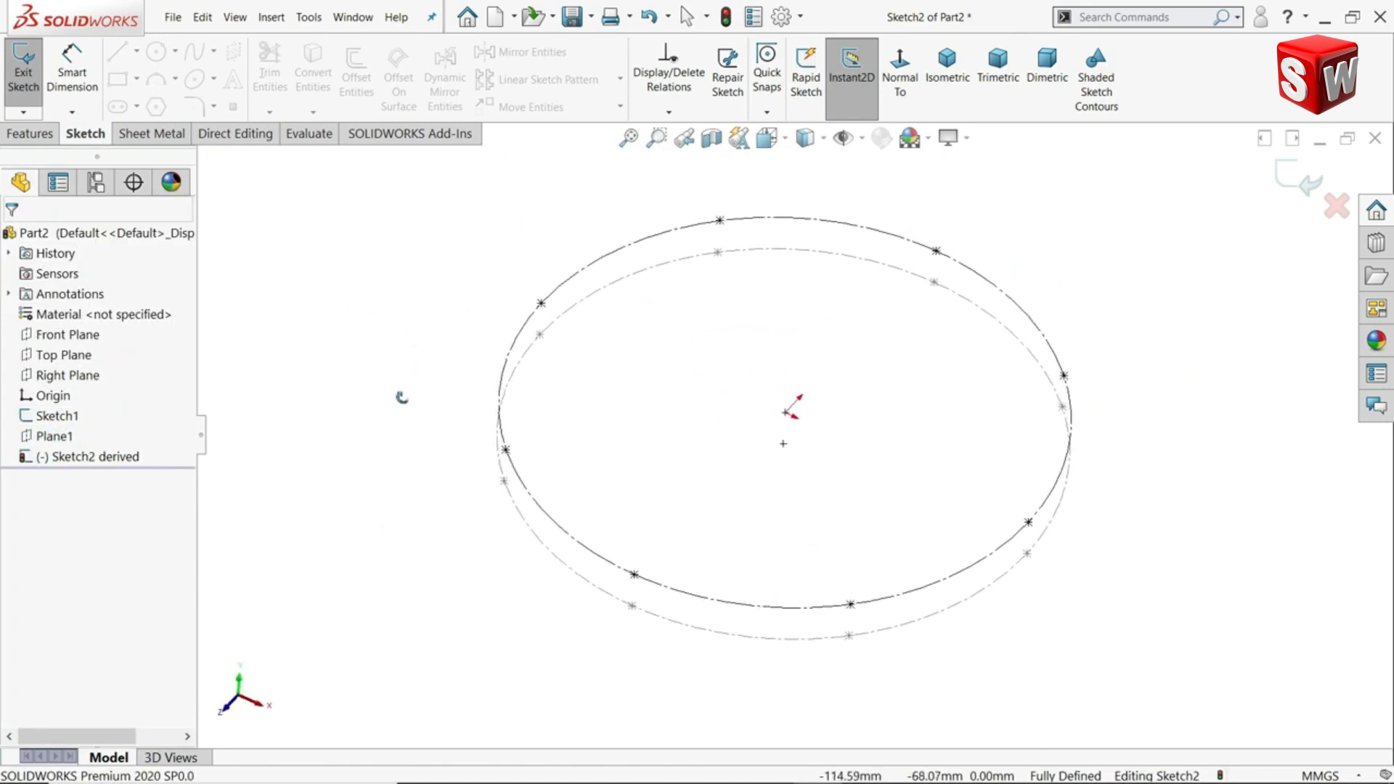
click(1300, 179)
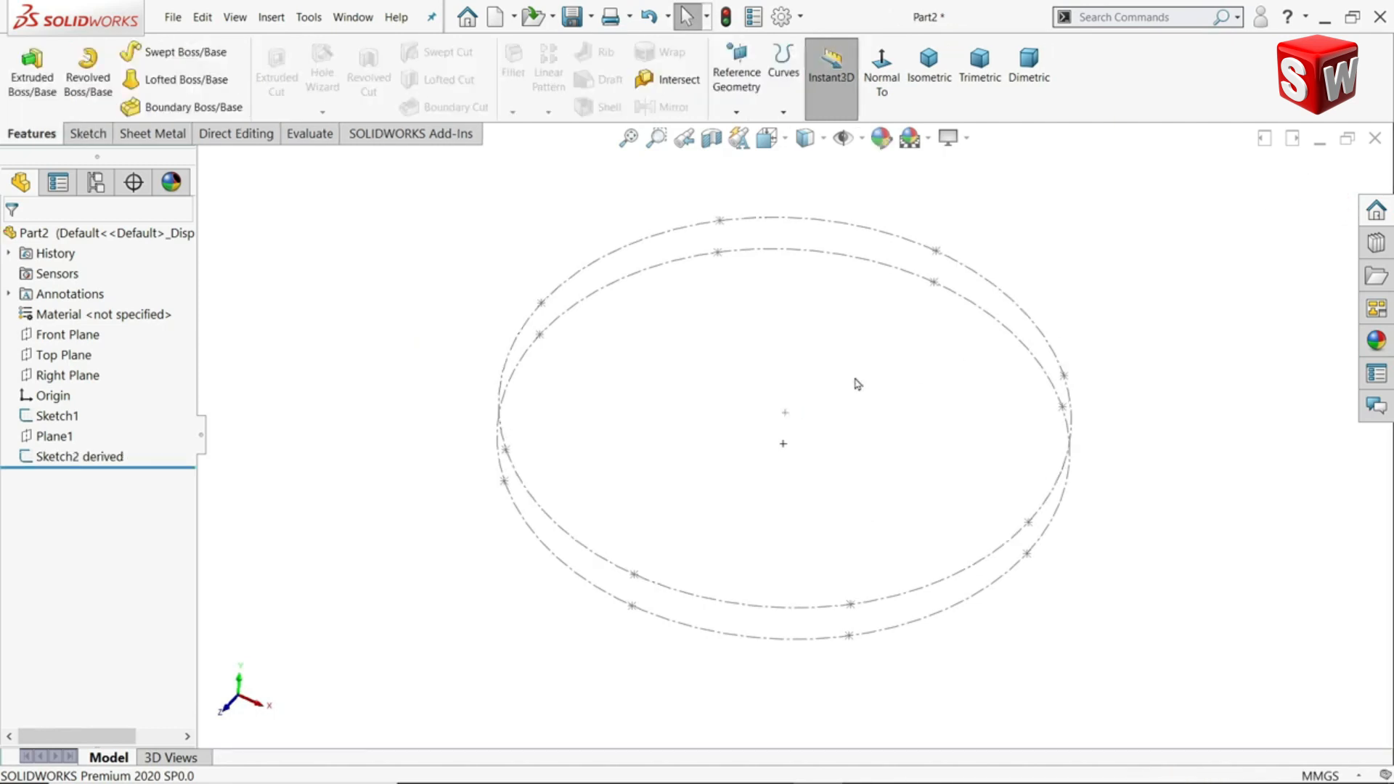
- Create a closed curve through eight reference points, alternating between the original circle and its derived copy around the ring
click(783, 111)
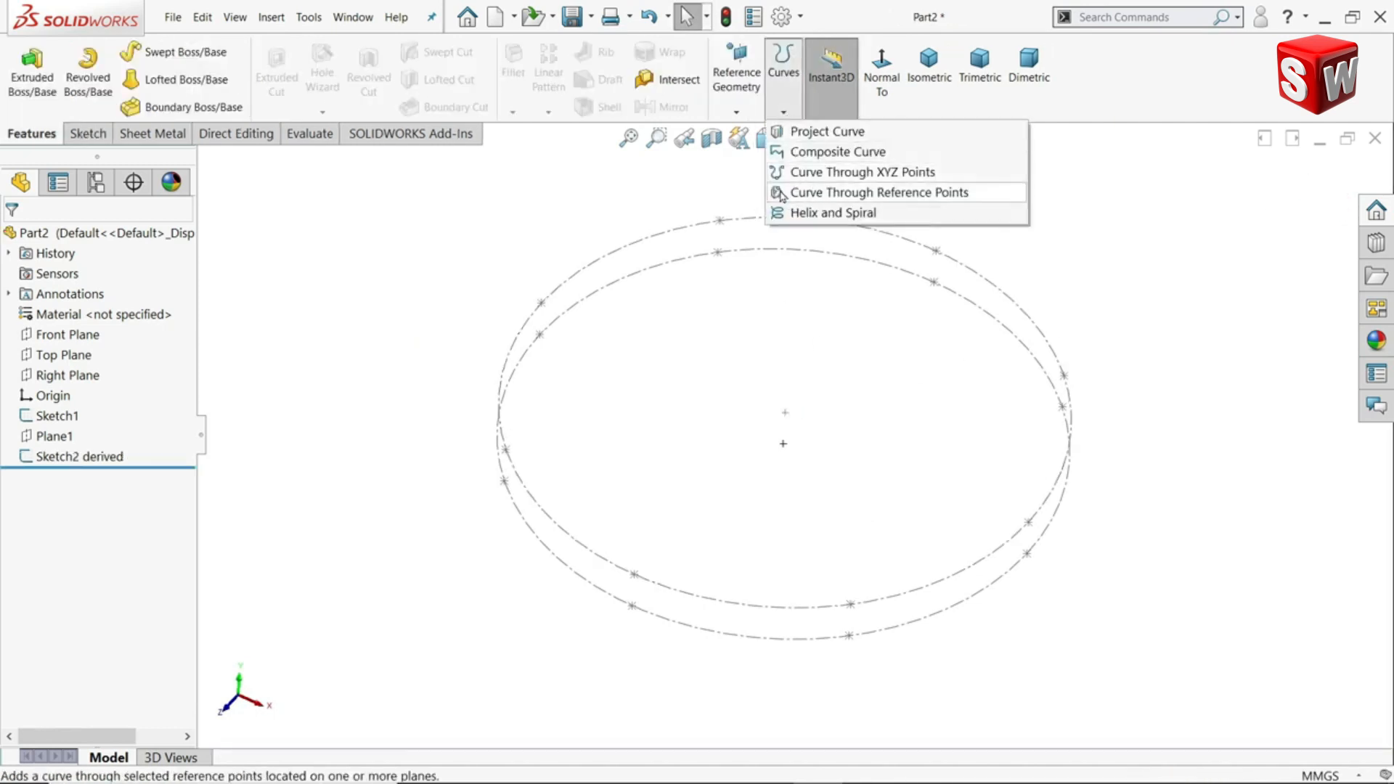
click(858, 192)
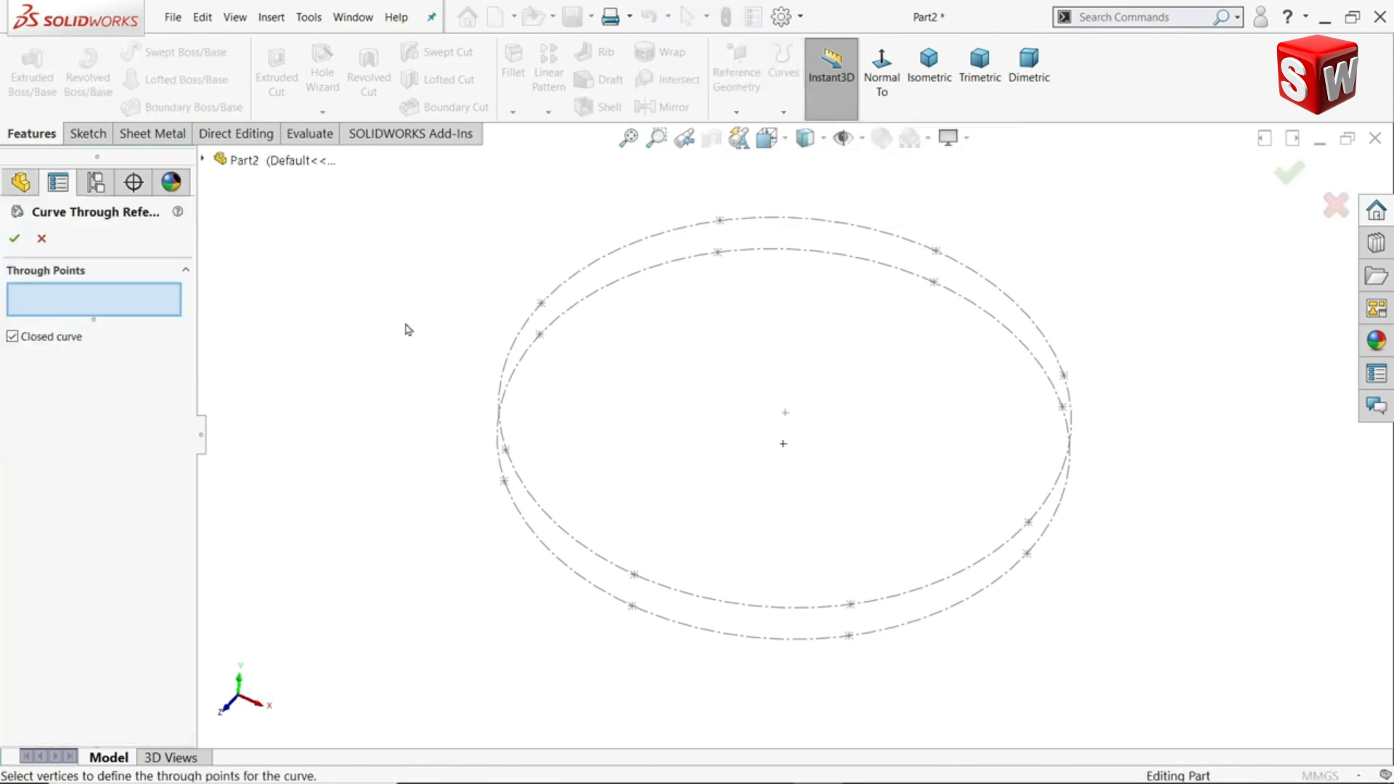
click(1063, 408)
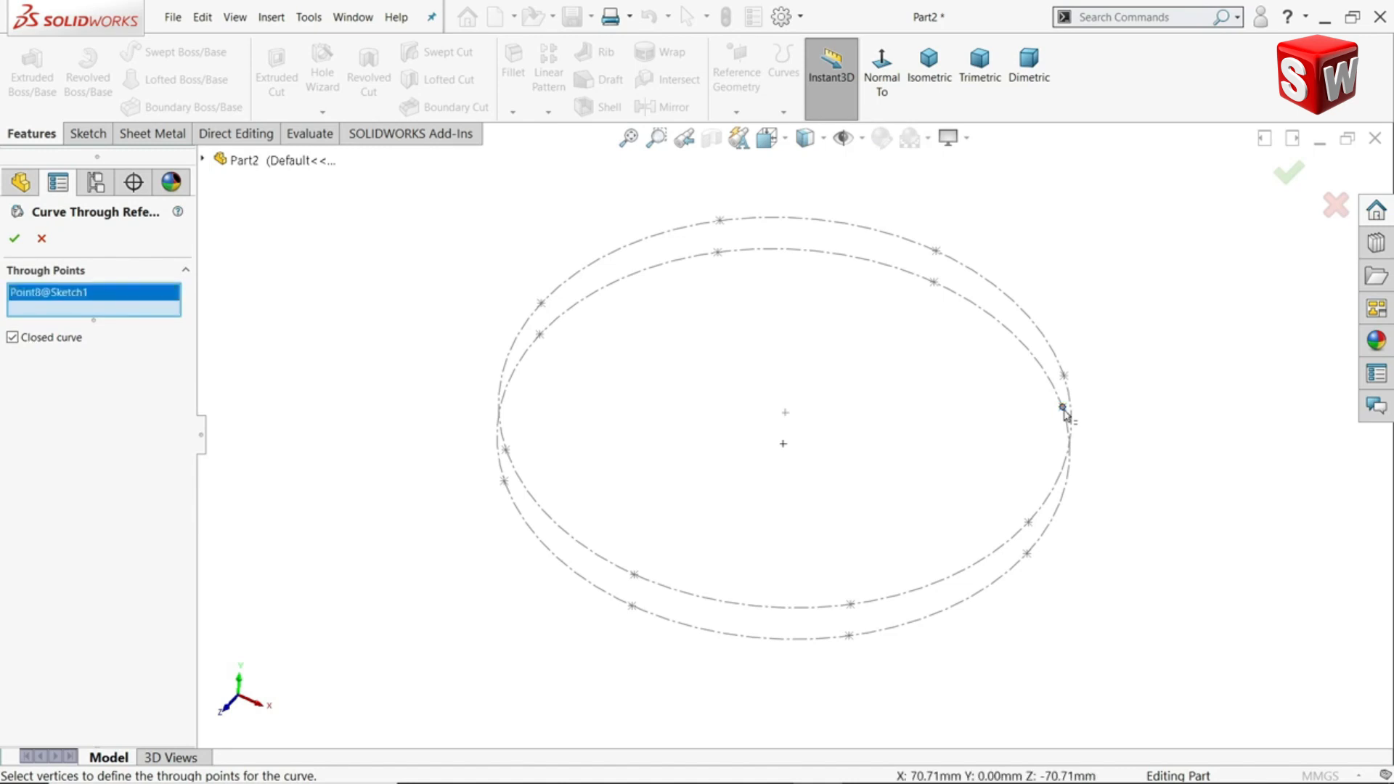
click(937, 251)
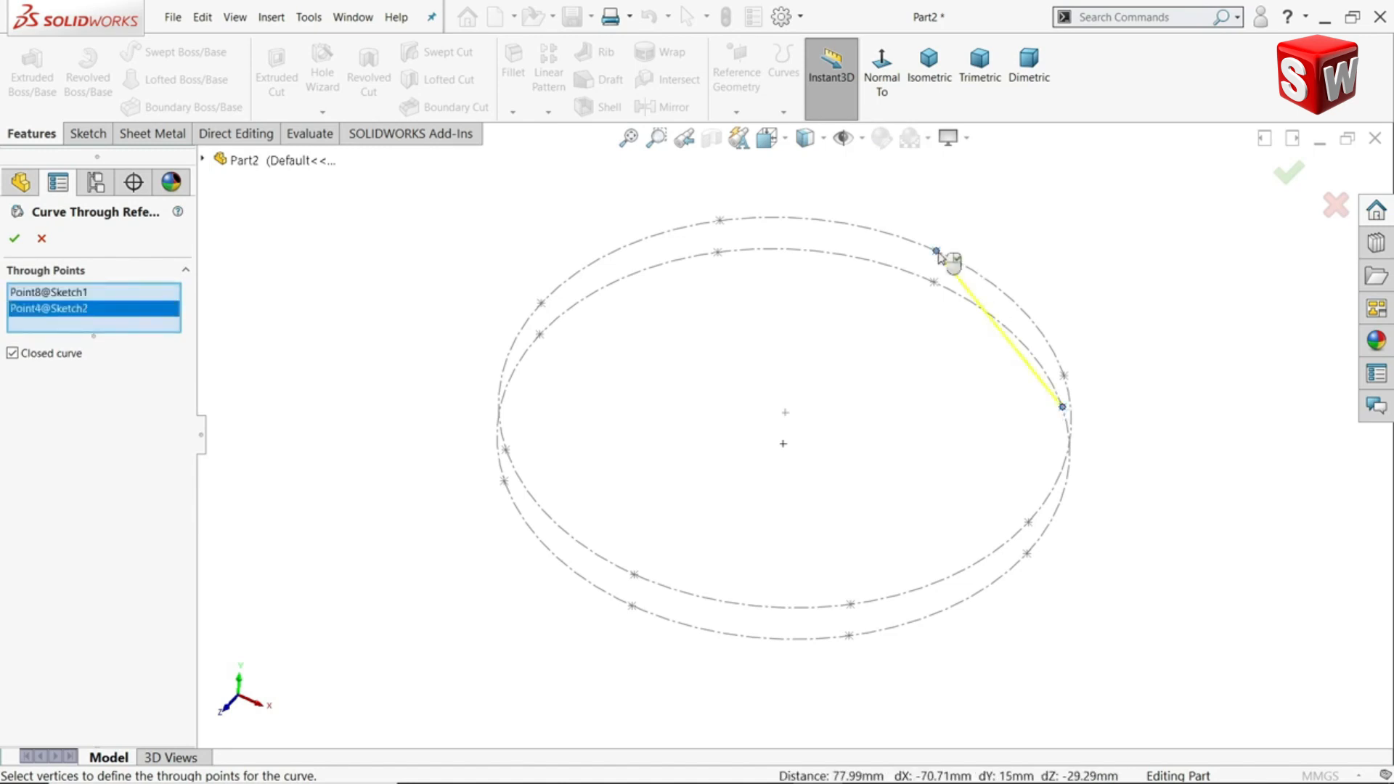
click(719, 253)
click(542, 304)
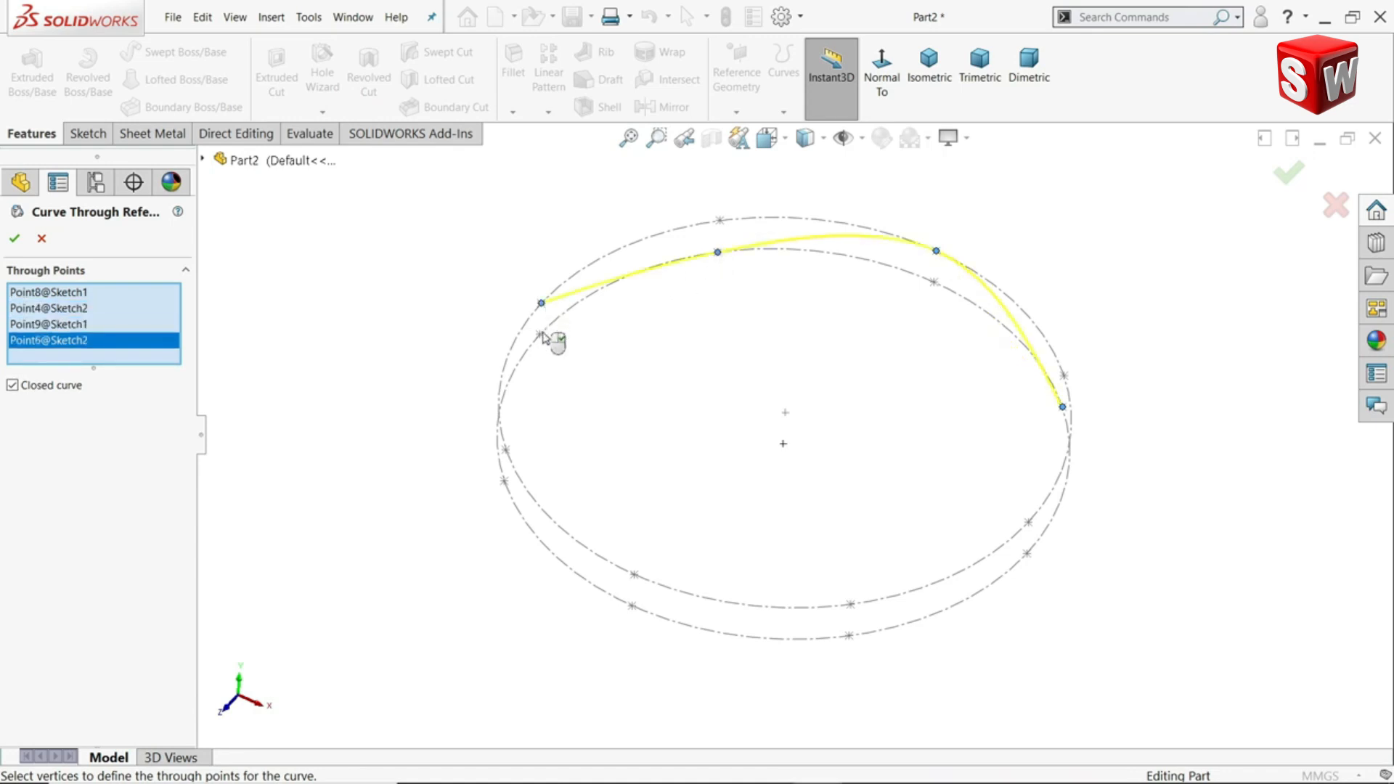
click(505, 482)
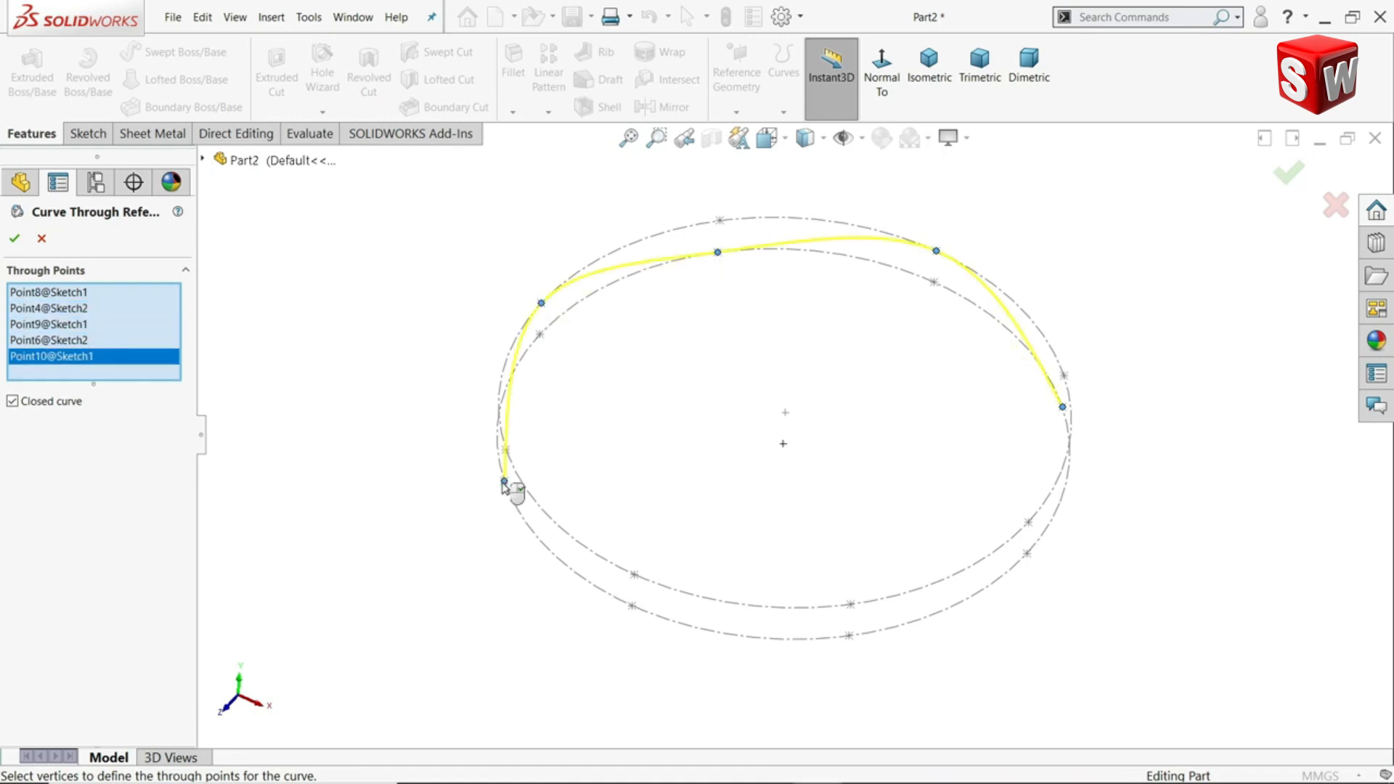
click(635, 575)
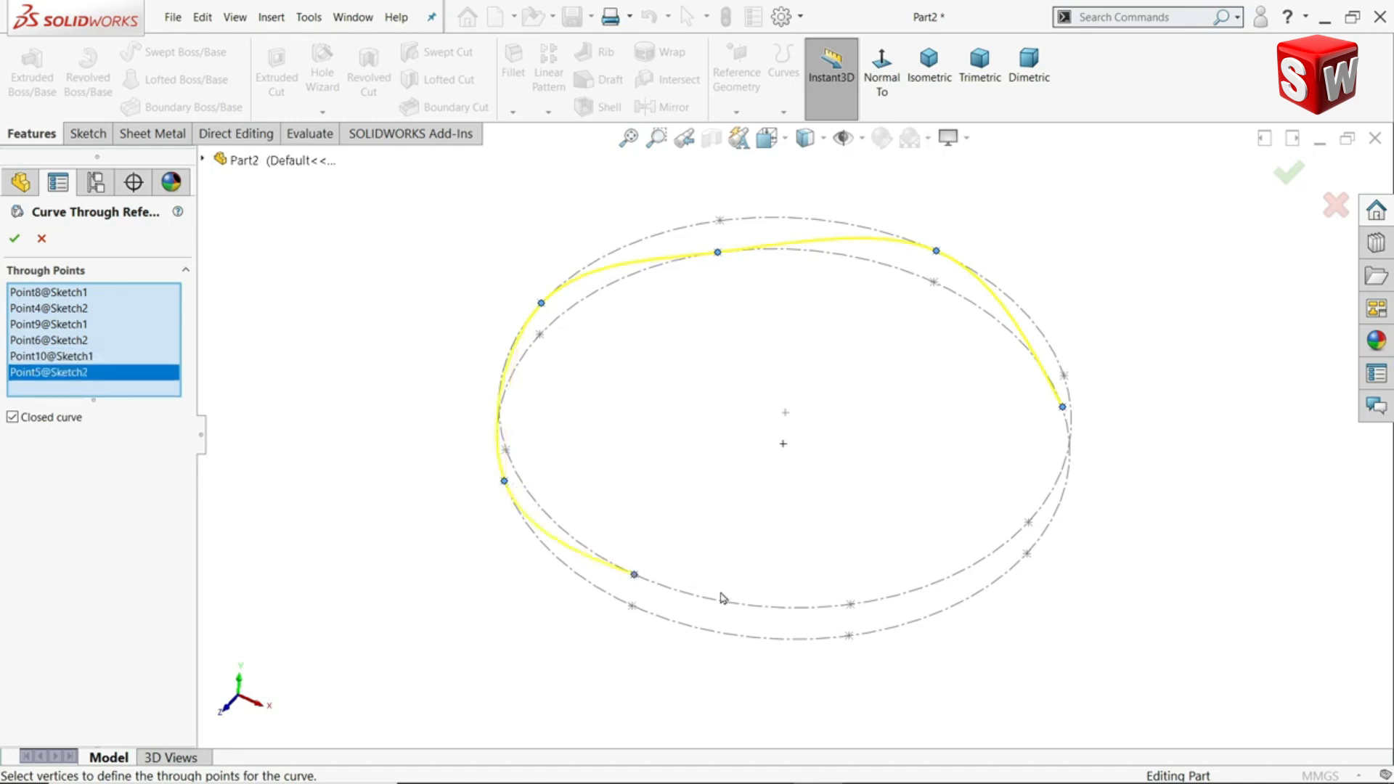
click(850, 637)
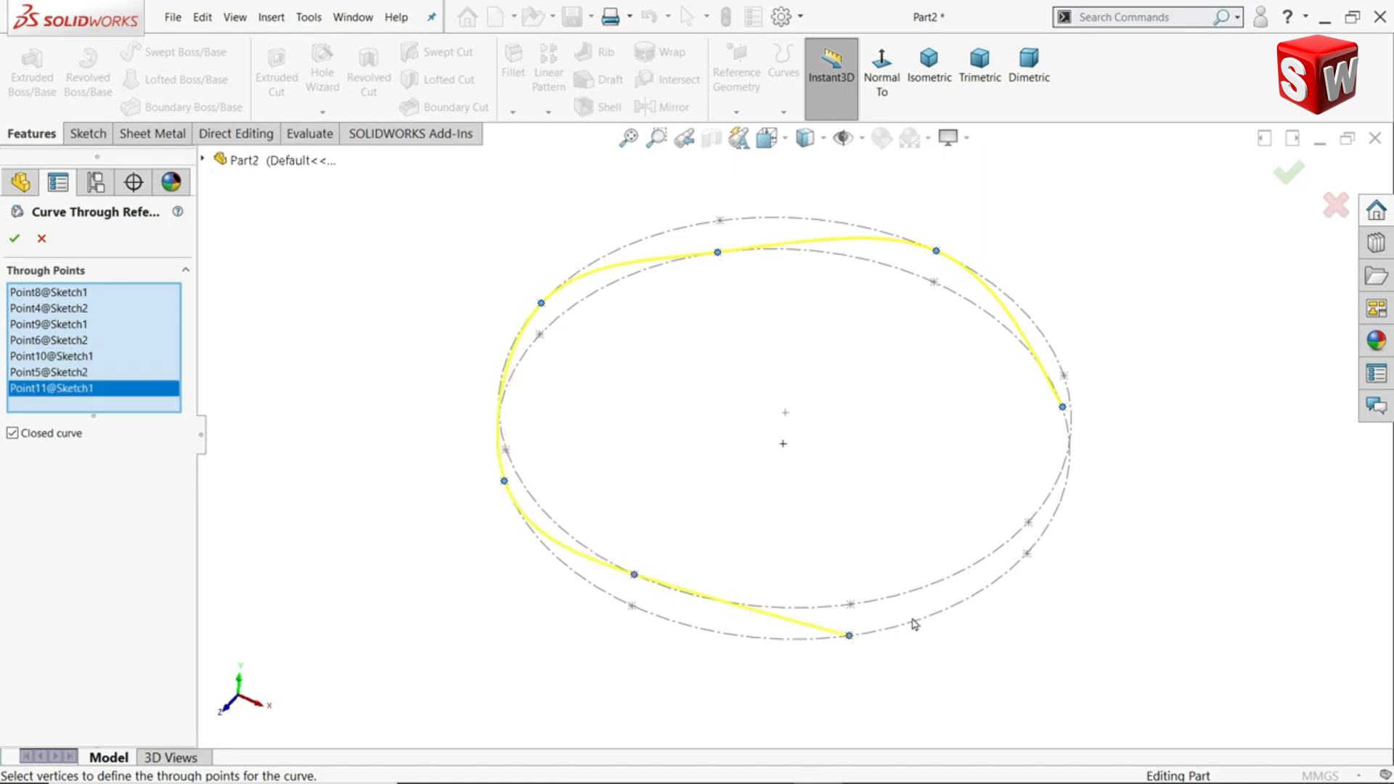
click(1029, 523)
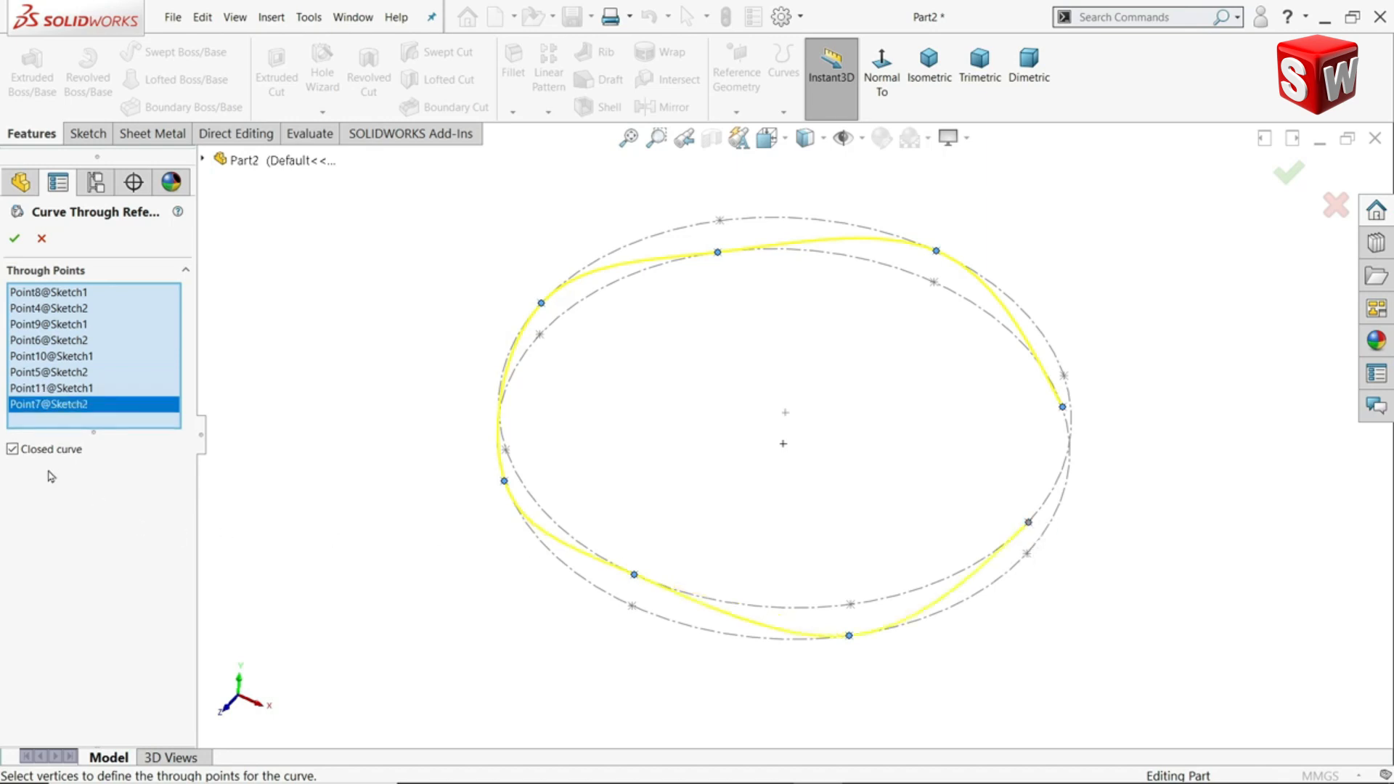
middle_drag(372, 526, 331, 487)
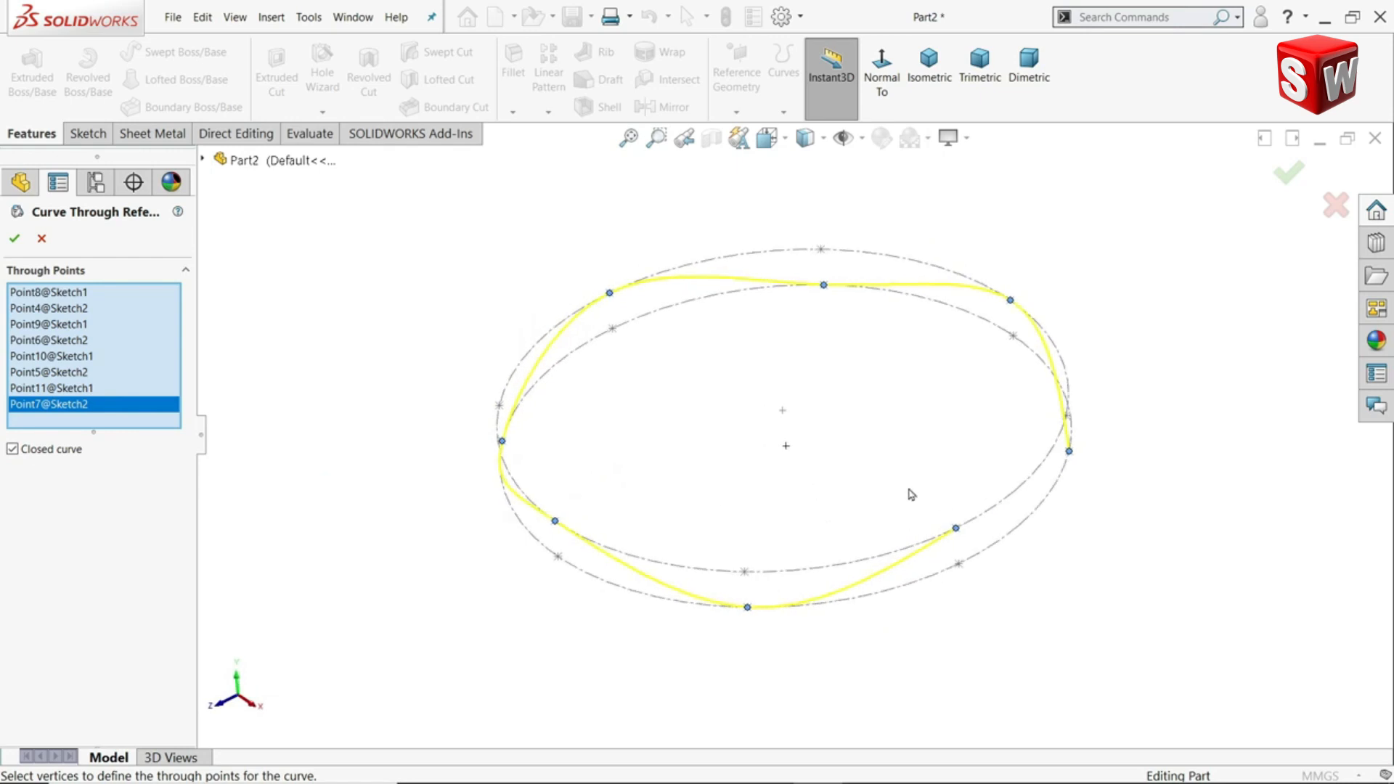
scroll(912, 495, down, 3)
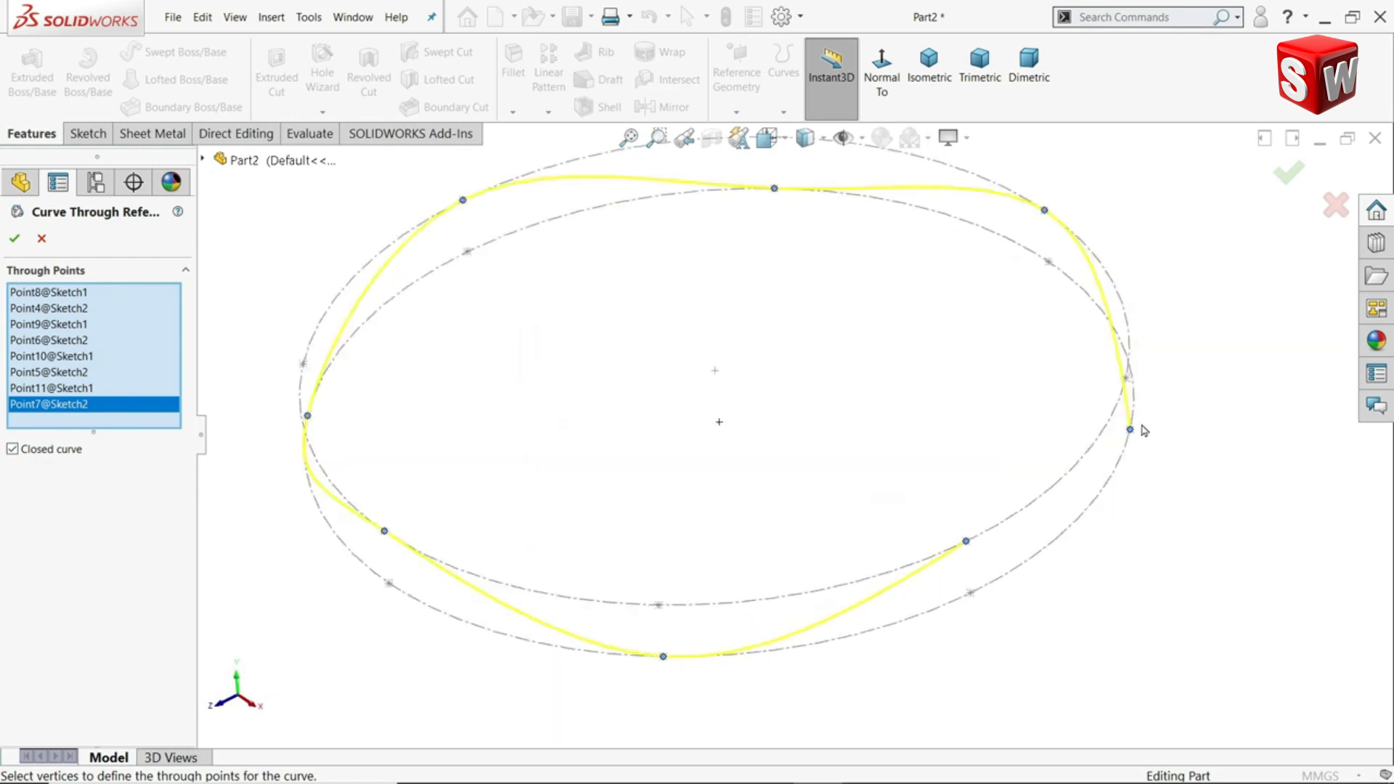
click(14, 238)
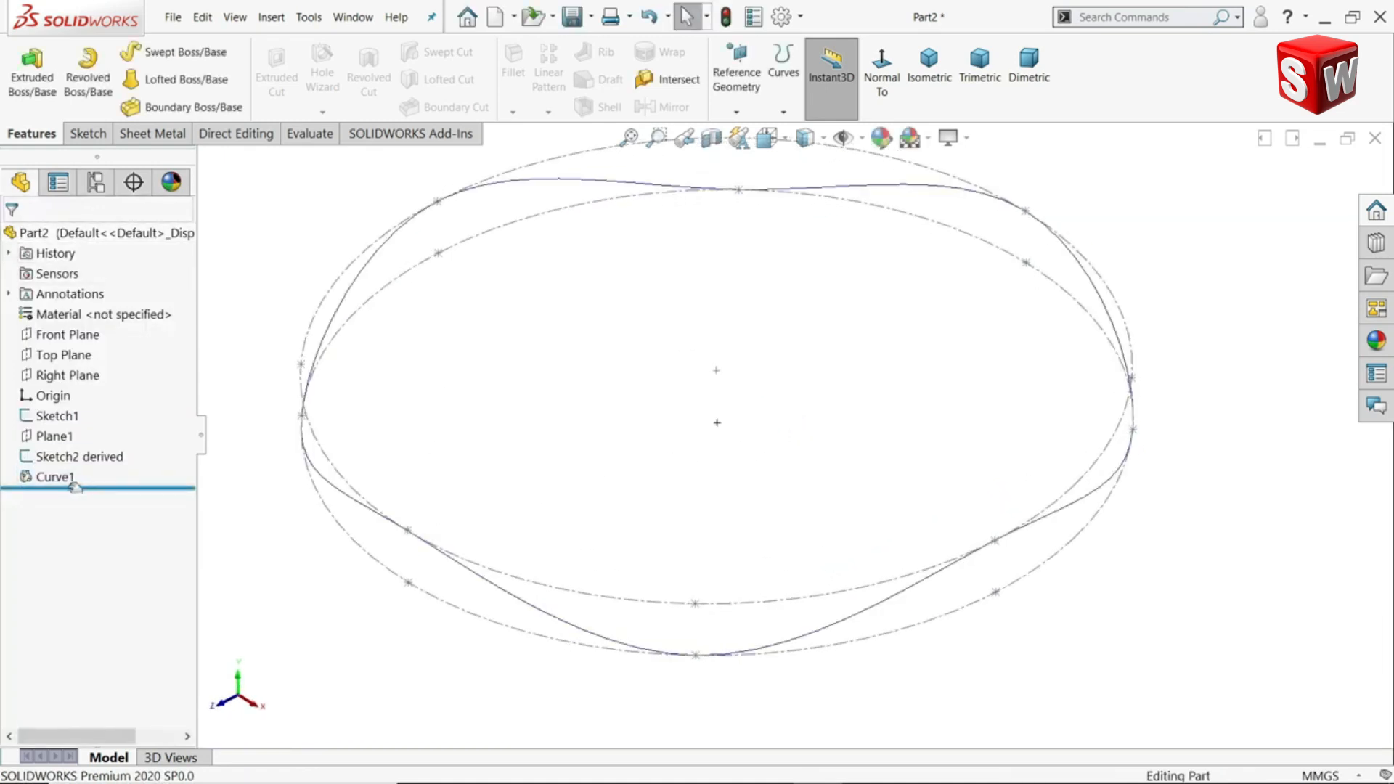
- Hide the original and derived circle sketches and examine the closed curve on its own
click(44, 462)
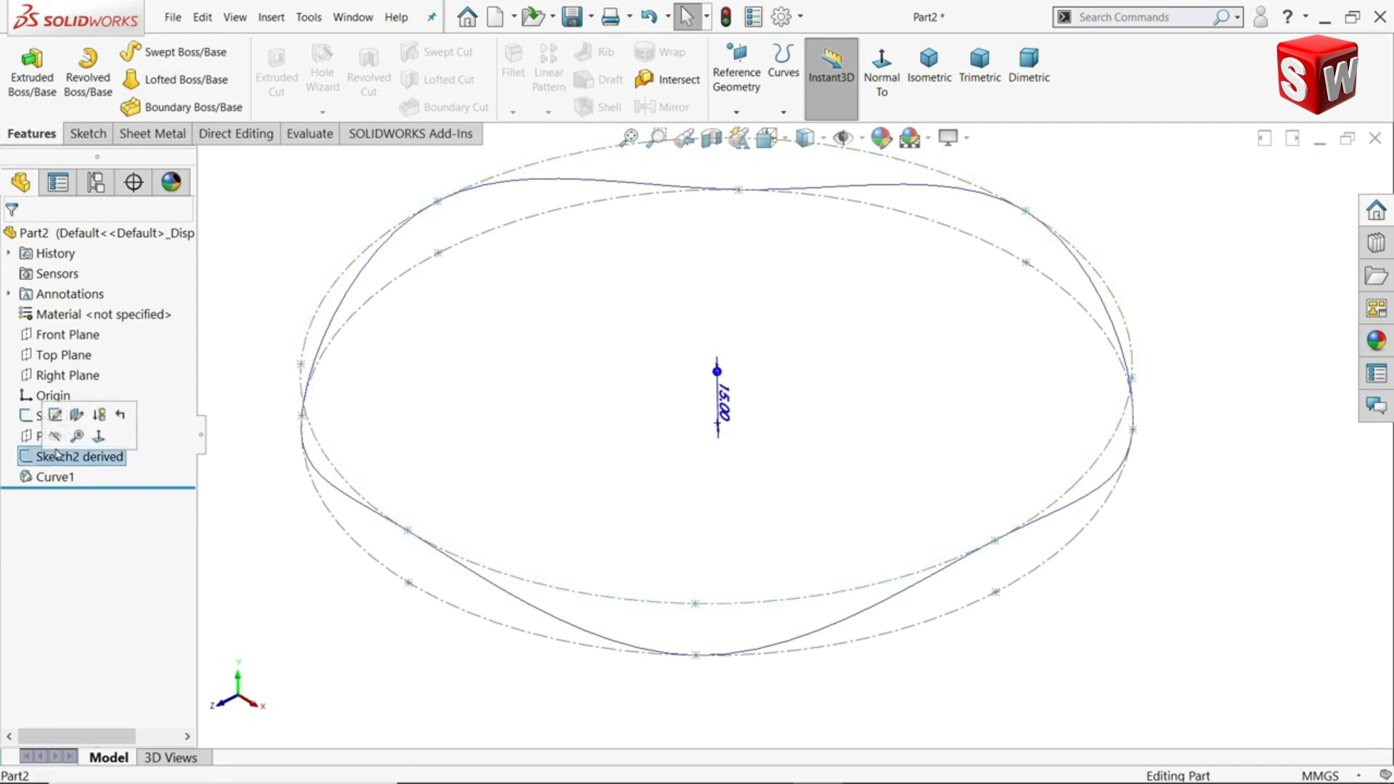
click(40, 429)
click(27, 417)
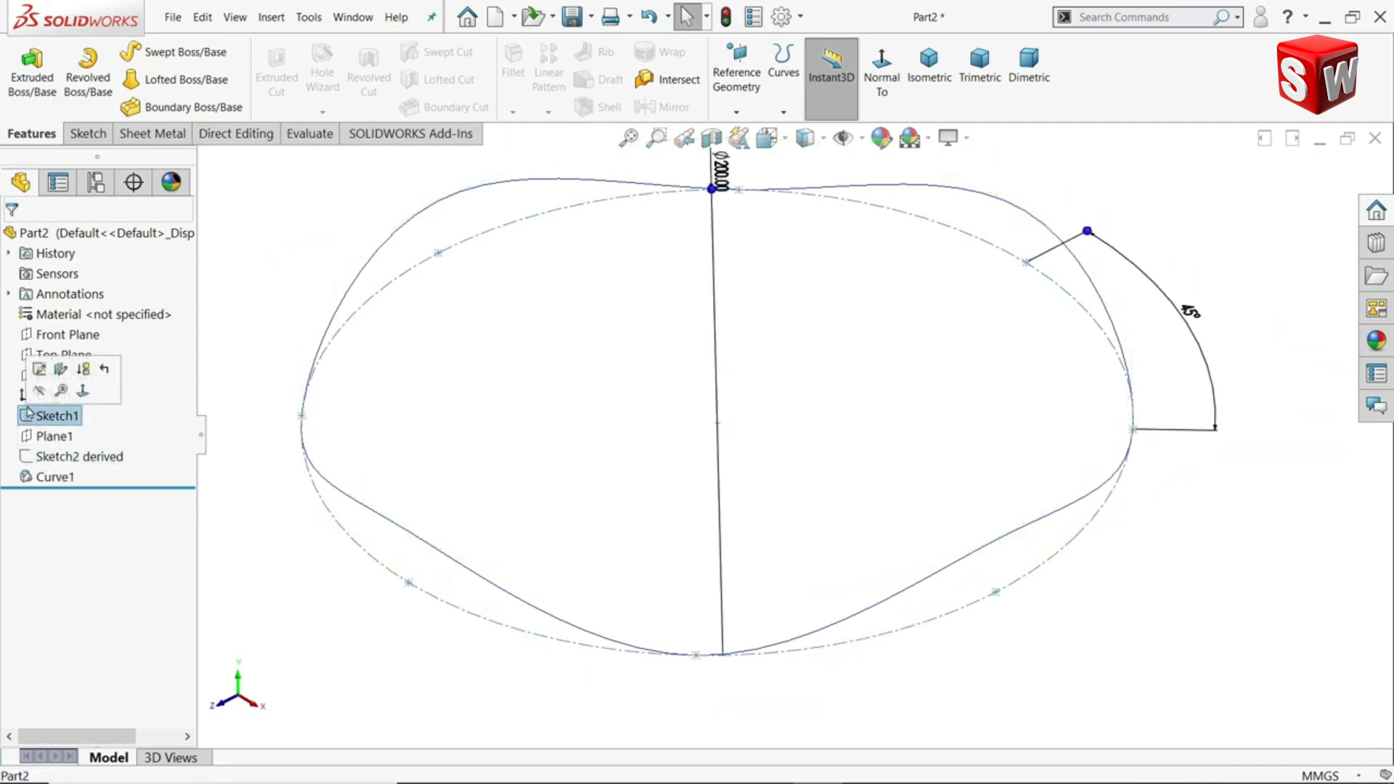
click(40, 396)
mouse_move(997, 464)
middle_down()
mouse_move(988, 397)
mouse_move(994, 446)
middle_up()
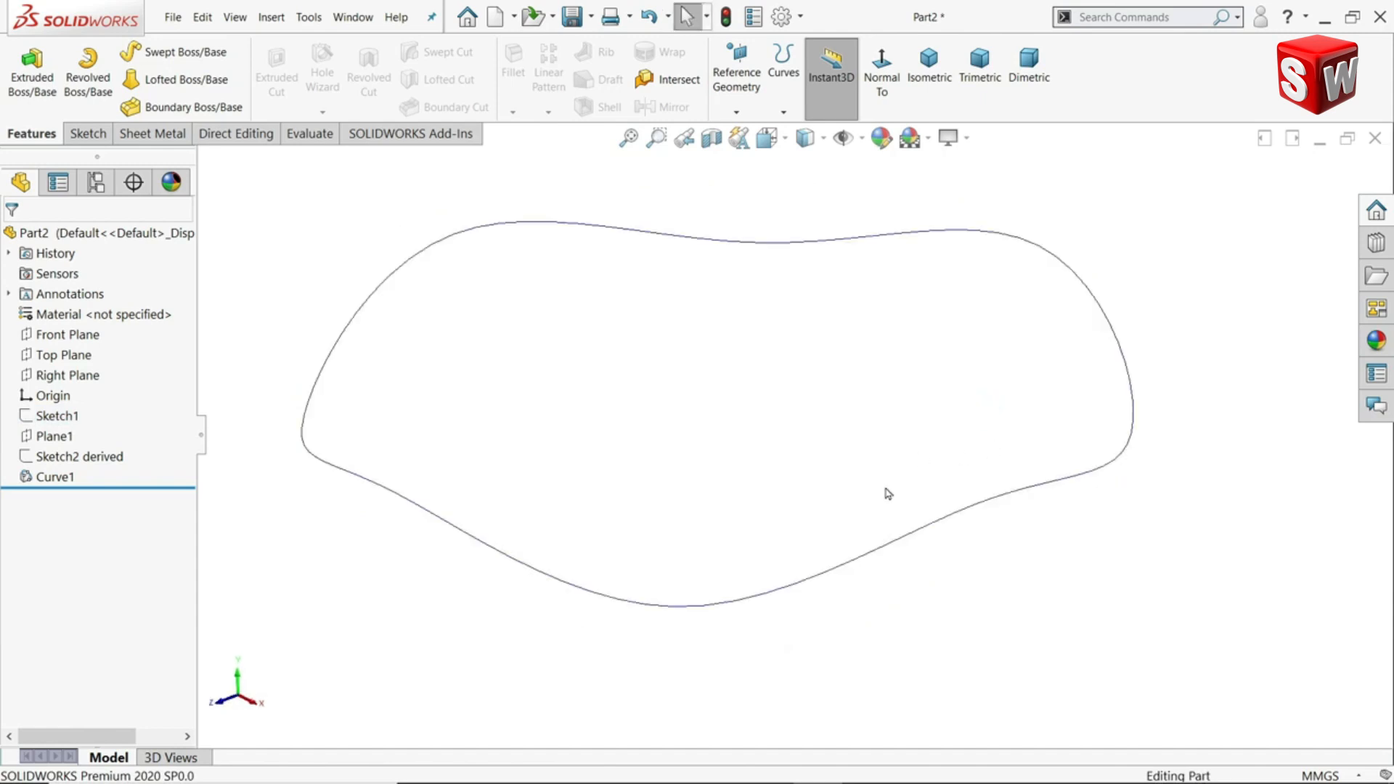
click(906, 548)
mouse_move(905, 547)
middle_down()
mouse_move(834, 480)
mouse_move(897, 541)
middle_up()
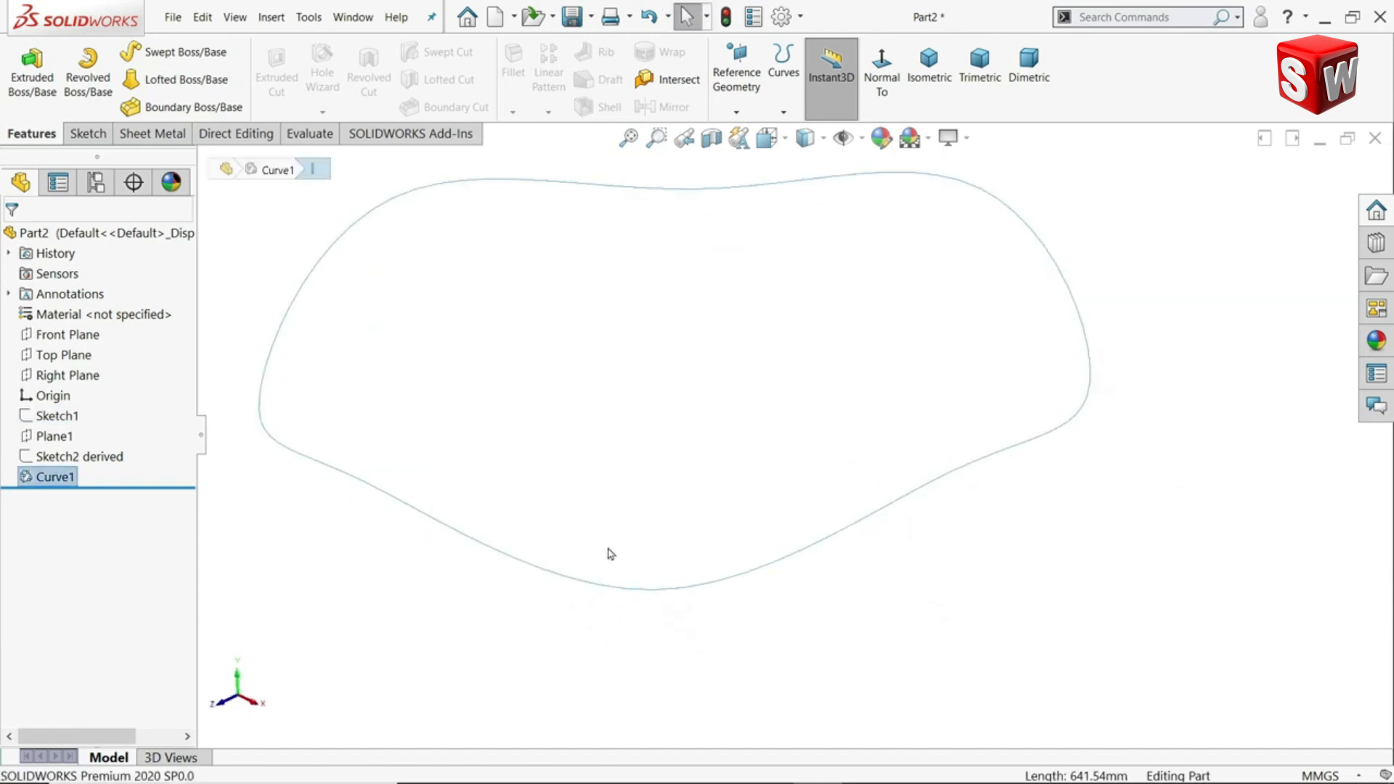
- Show the original and derived circle sketches again
click(28, 421)
click(37, 401)
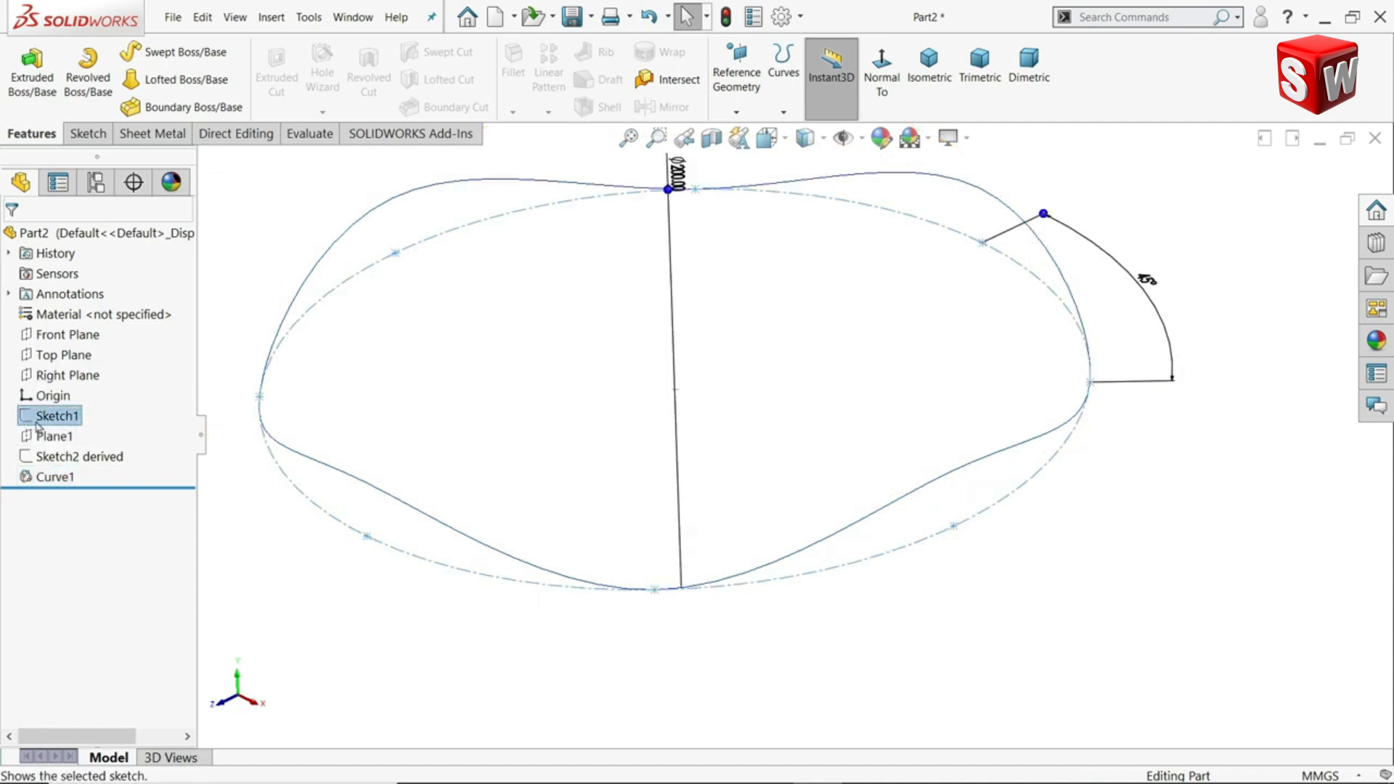
click(29, 459)
click(37, 437)
click(1034, 610)
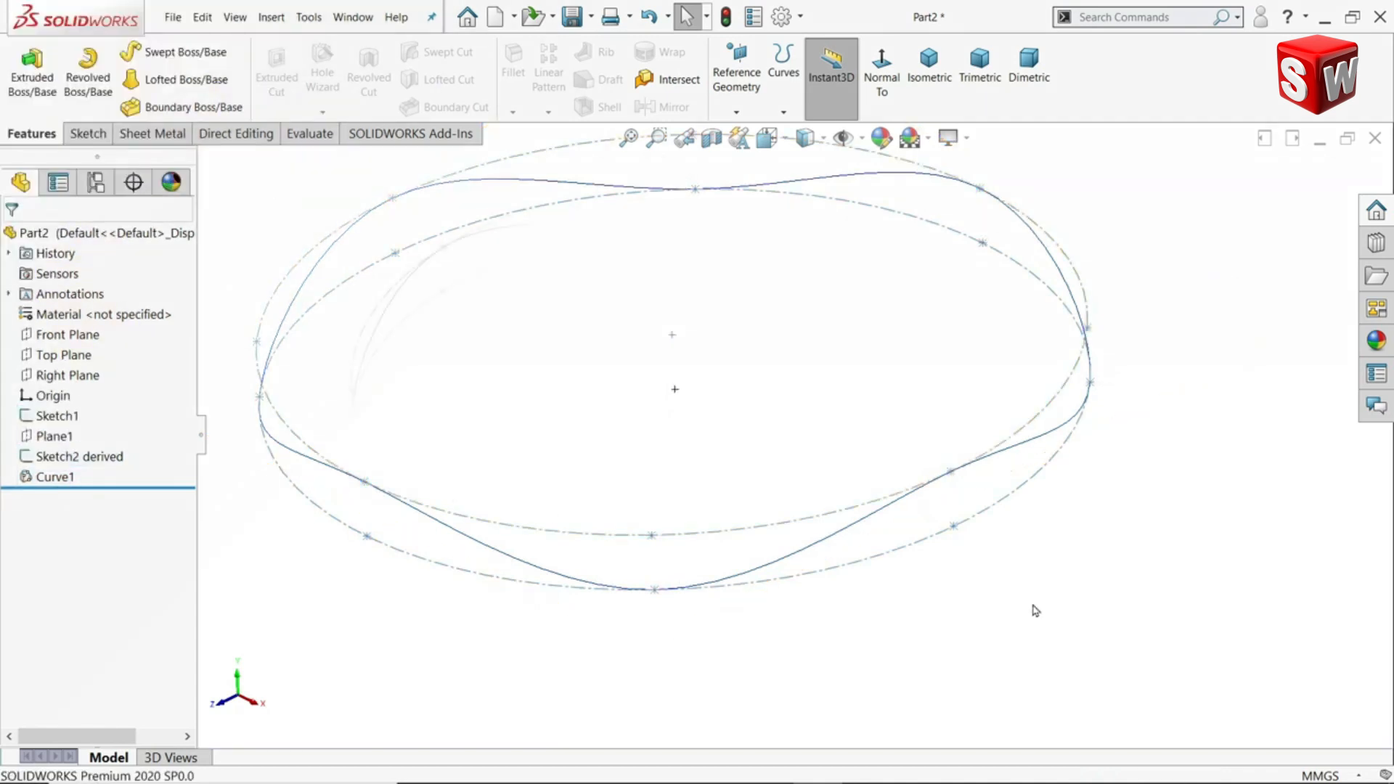
- Set the isometric view and start a new sketch on the Front Plane
key(ctrl+7)
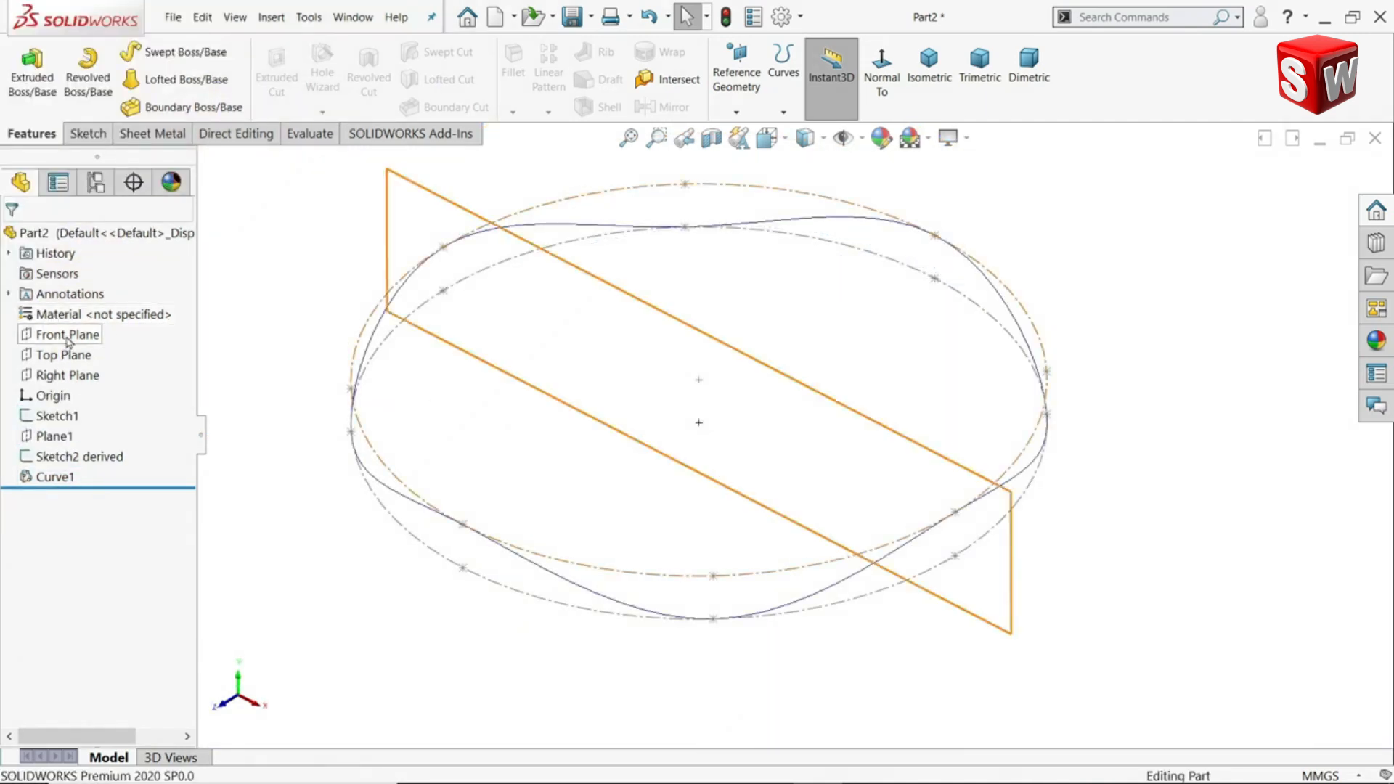
click(68, 340)
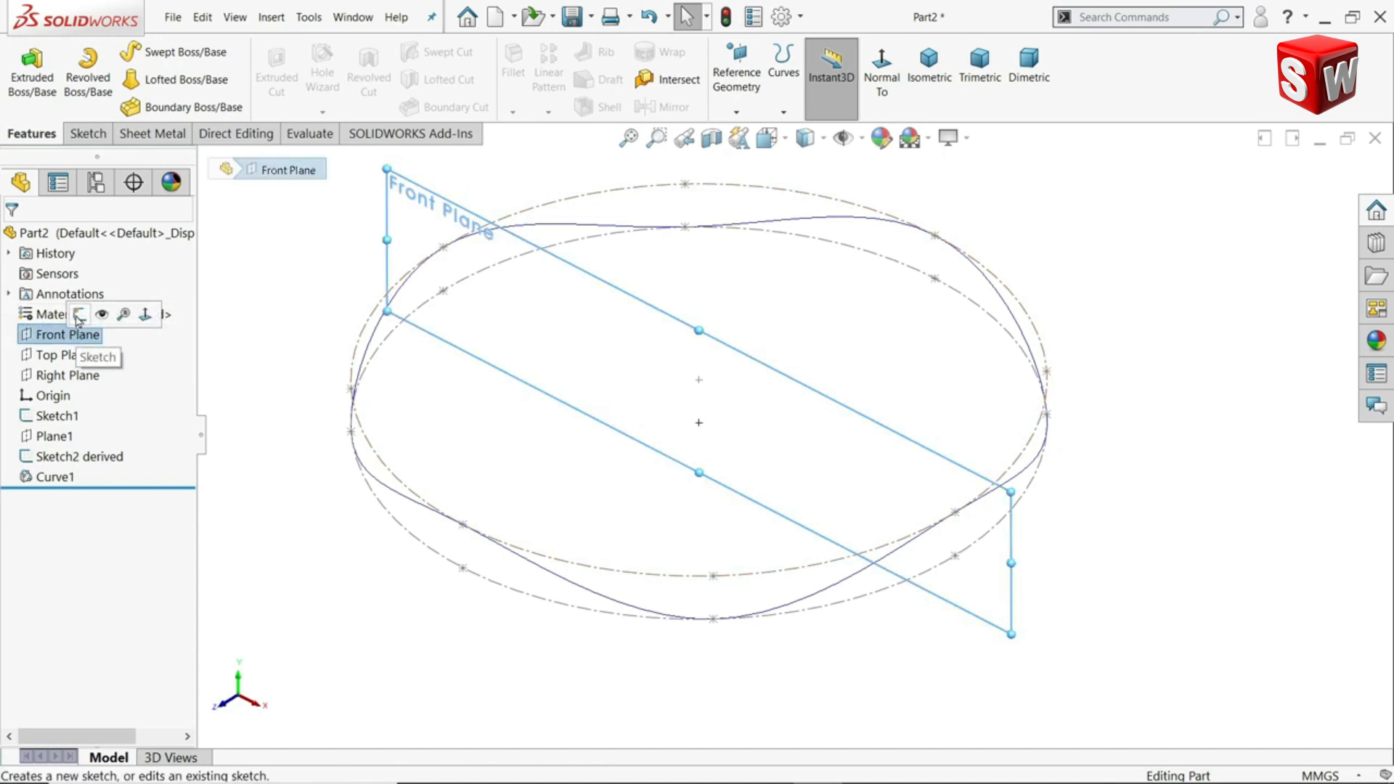
click(79, 316)
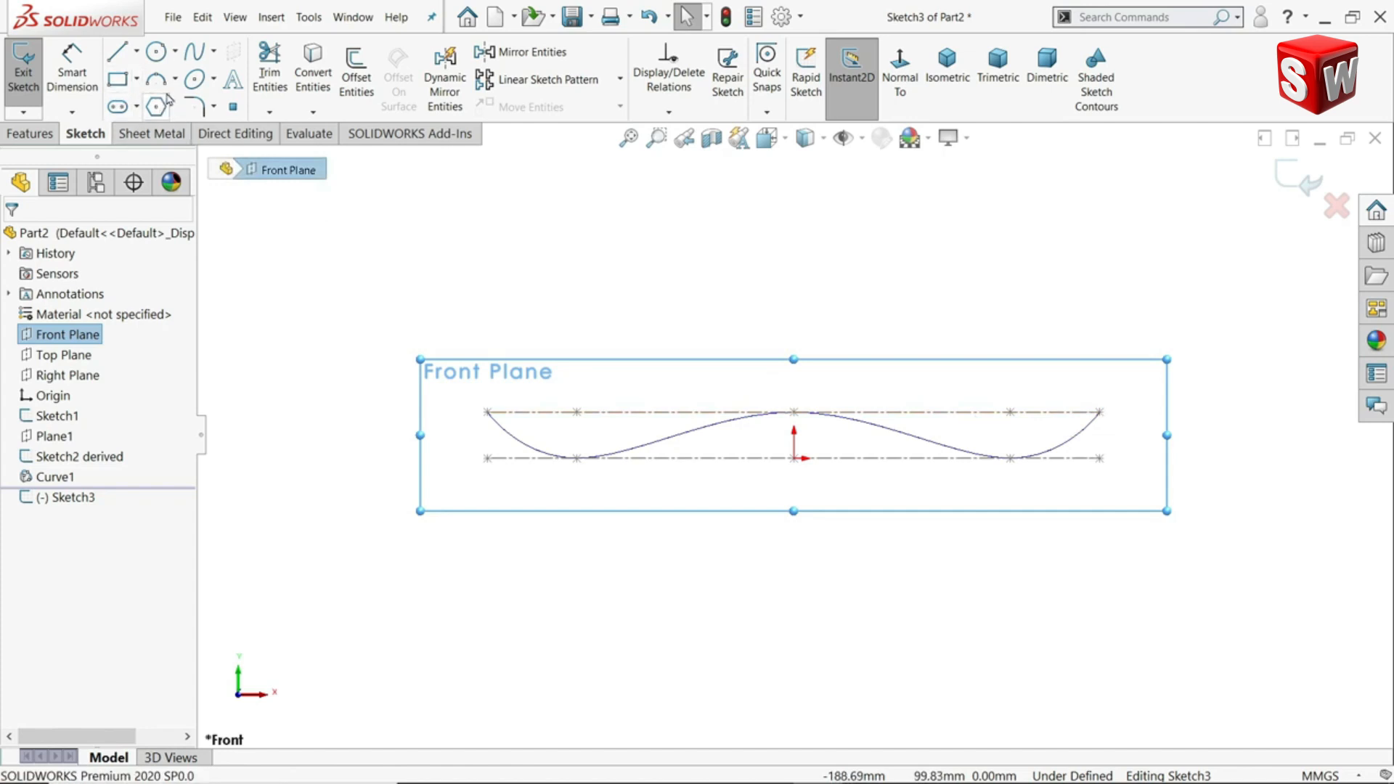
- Draw a corner rectangle 50 mm wide and 4 mm high, inward and downward from the derived circle's +X point, and exit the sketch
click(215, 108)
click(137, 82)
click(137, 82)
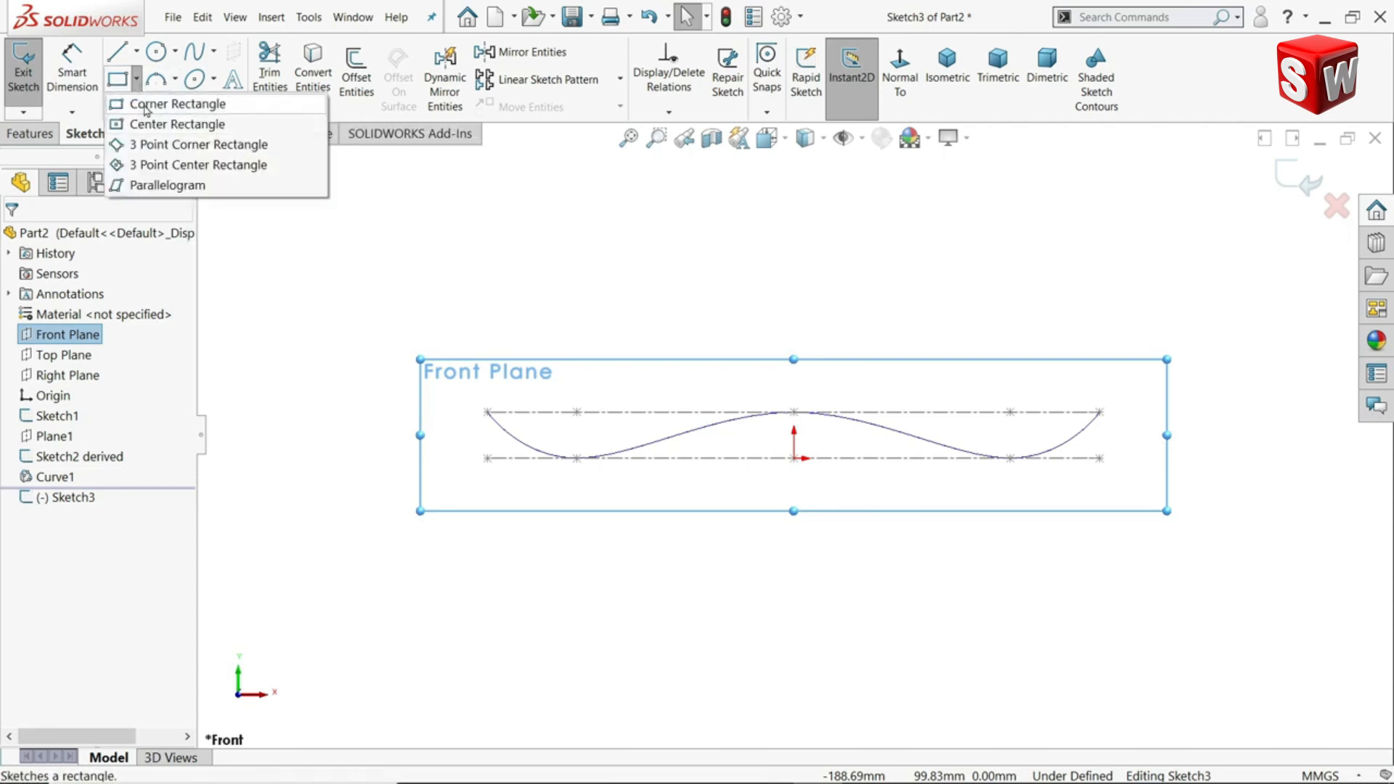
click(145, 104)
mouse_move(965, 274)
middle_down()
mouse_move(934, 342)
mouse_move(1066, 483)
middle_up()
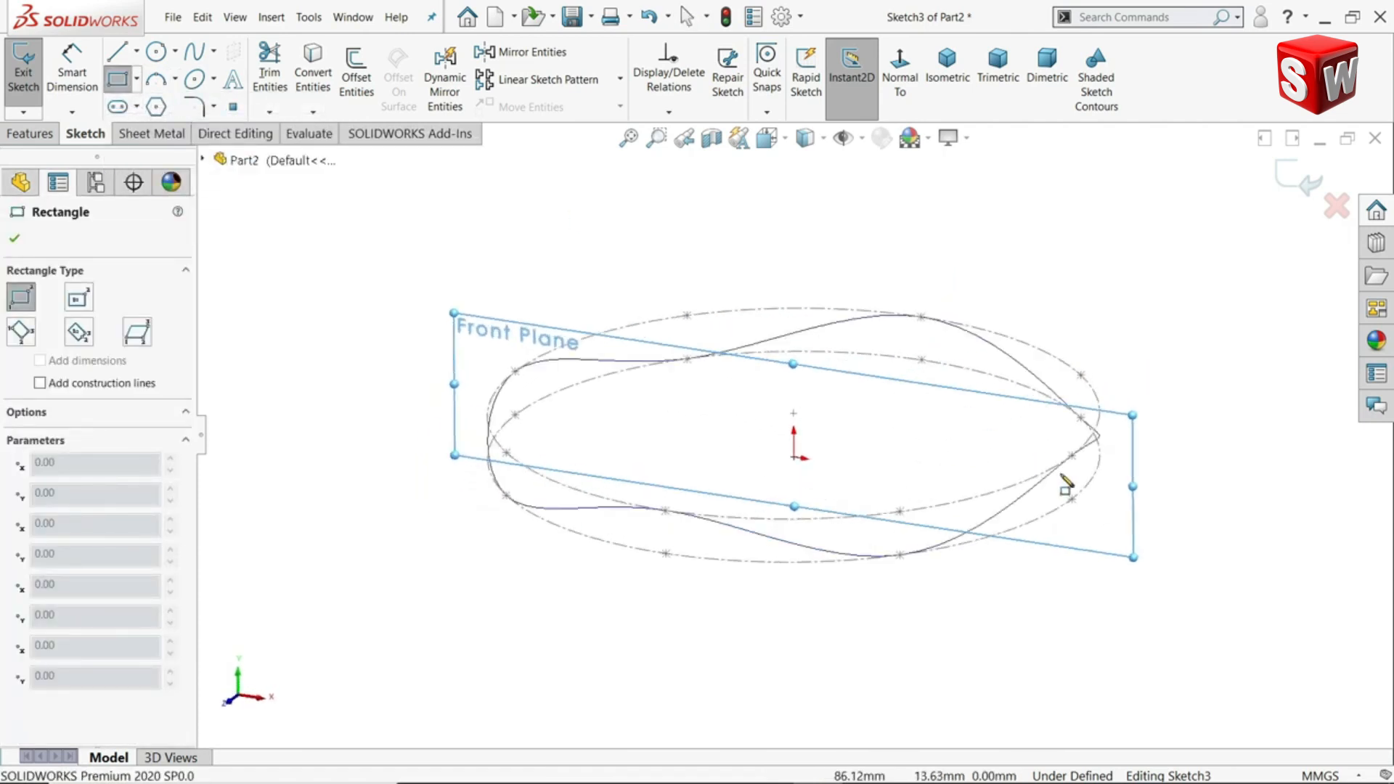
scroll(1065, 483, down, 4)
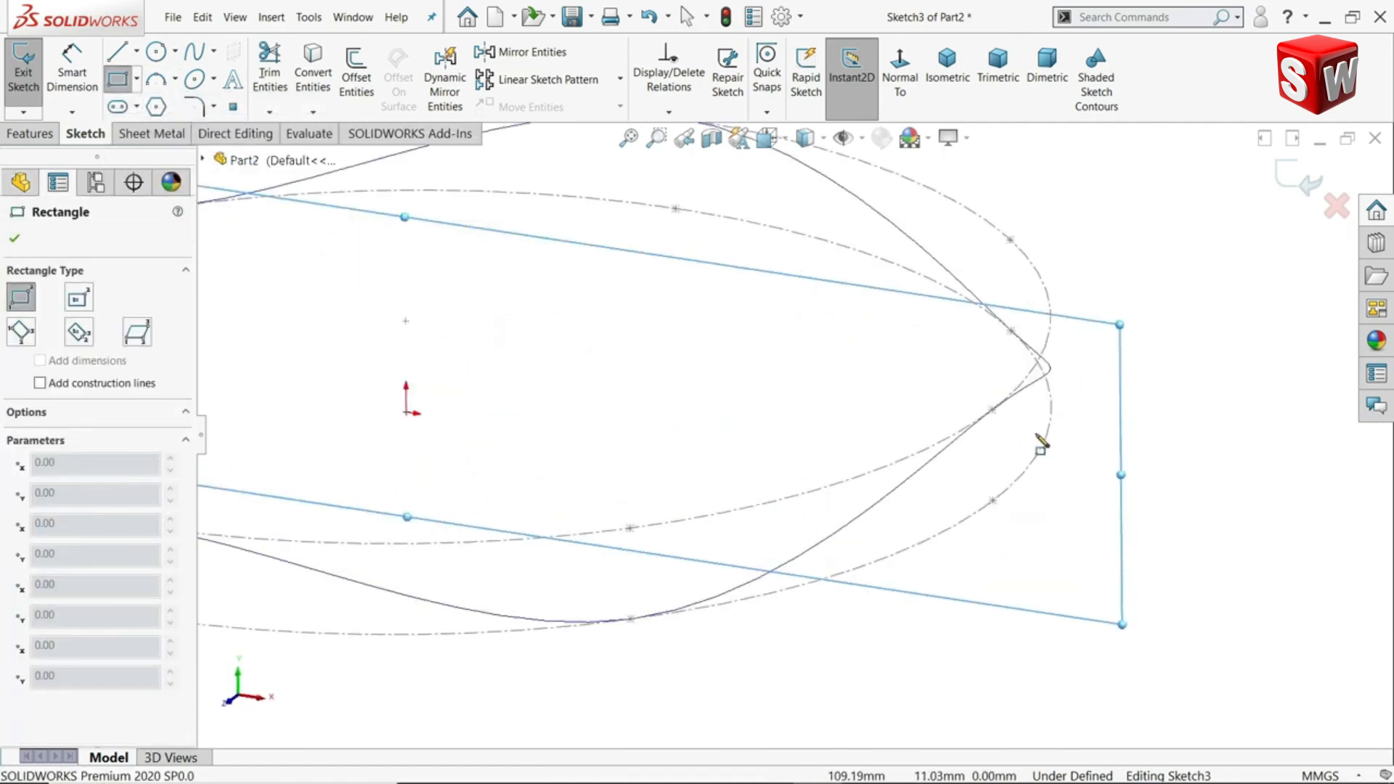
click(992, 410)
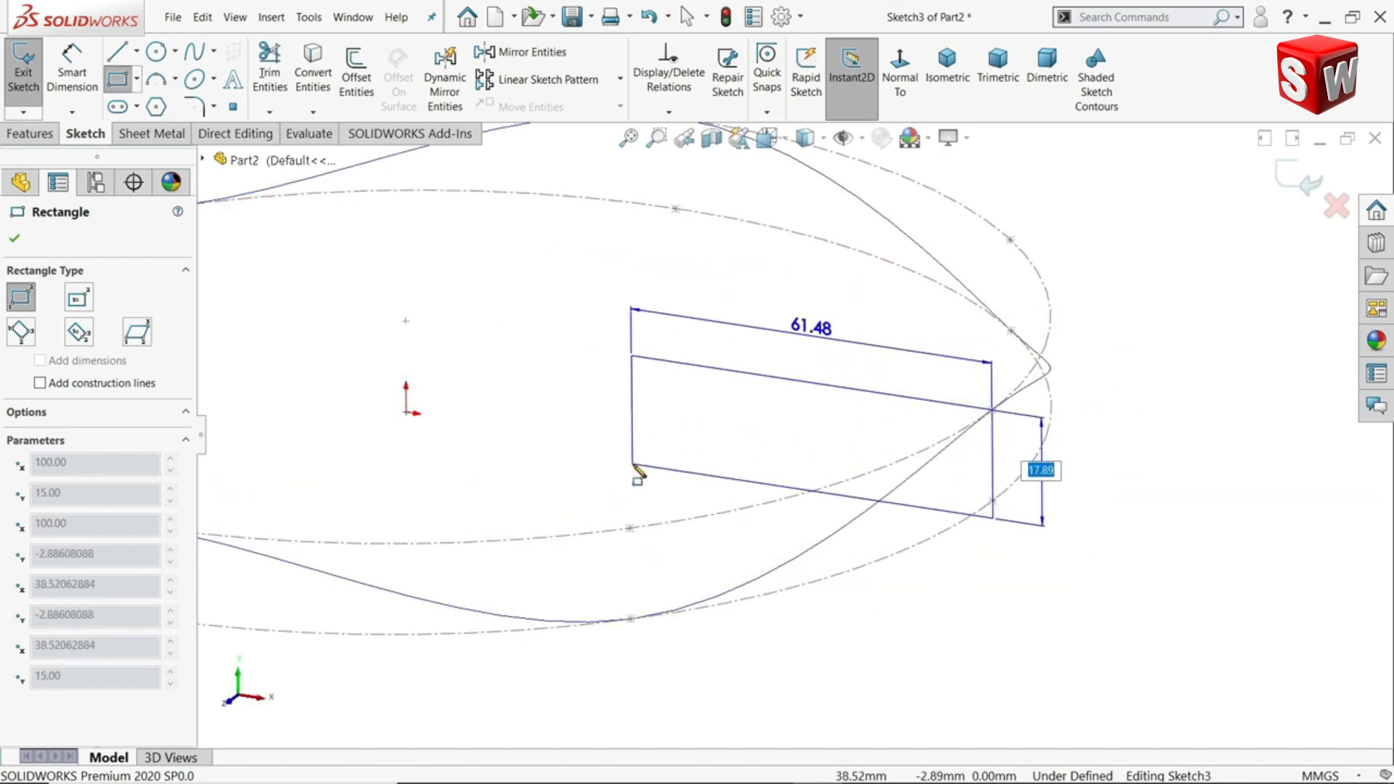
text(4)
key(Tab)
text(50)
key(Return)
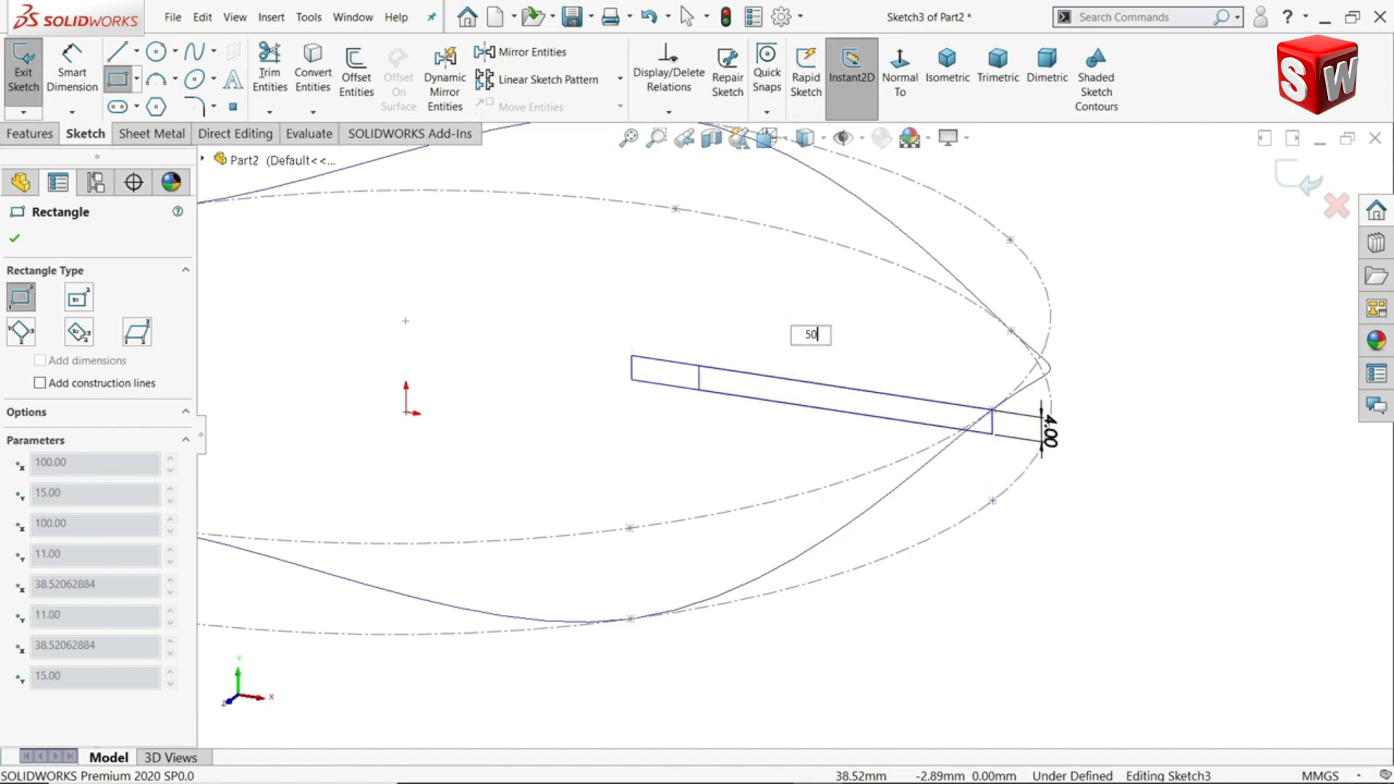
right_click(638, 380)
click(676, 383)
scroll(854, 452, up, 3)
mouse_move(833, 486)
middle_down()
mouse_move(862, 476)
mouse_move(867, 410)
mouse_move(834, 483)
mouse_move(853, 489)
middle_up()
click(1297, 186)
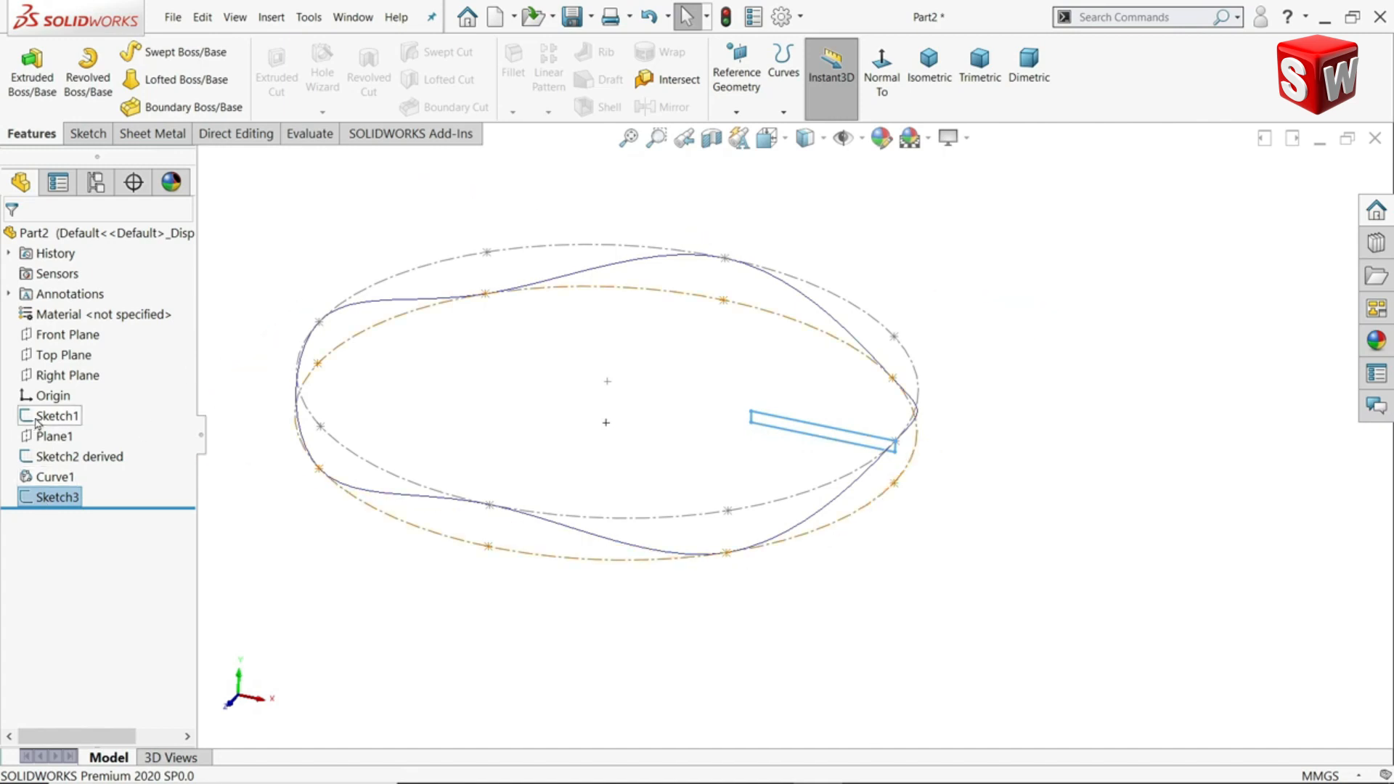
- Insert a derived sketch of the rectangle on the Front Plane
click(66, 342)
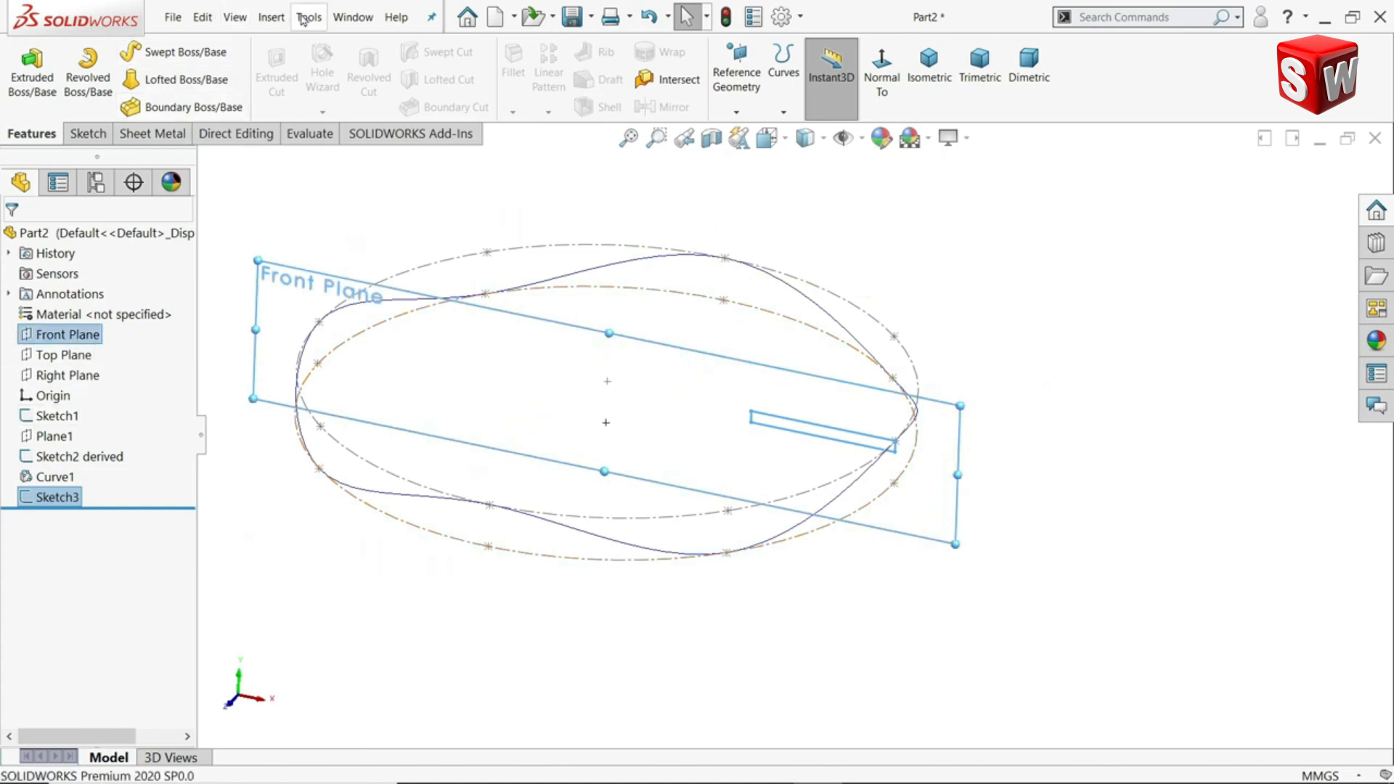
click(273, 17)
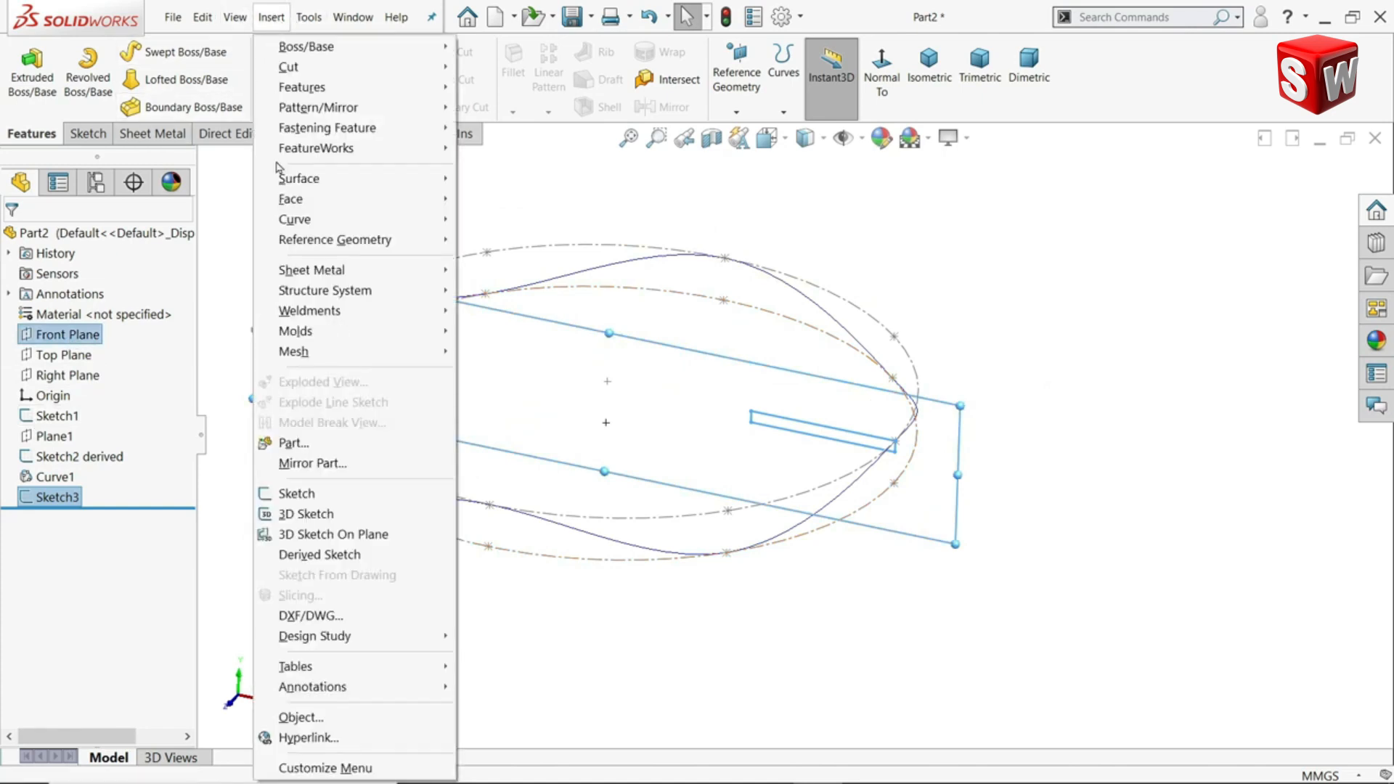
click(300, 557)
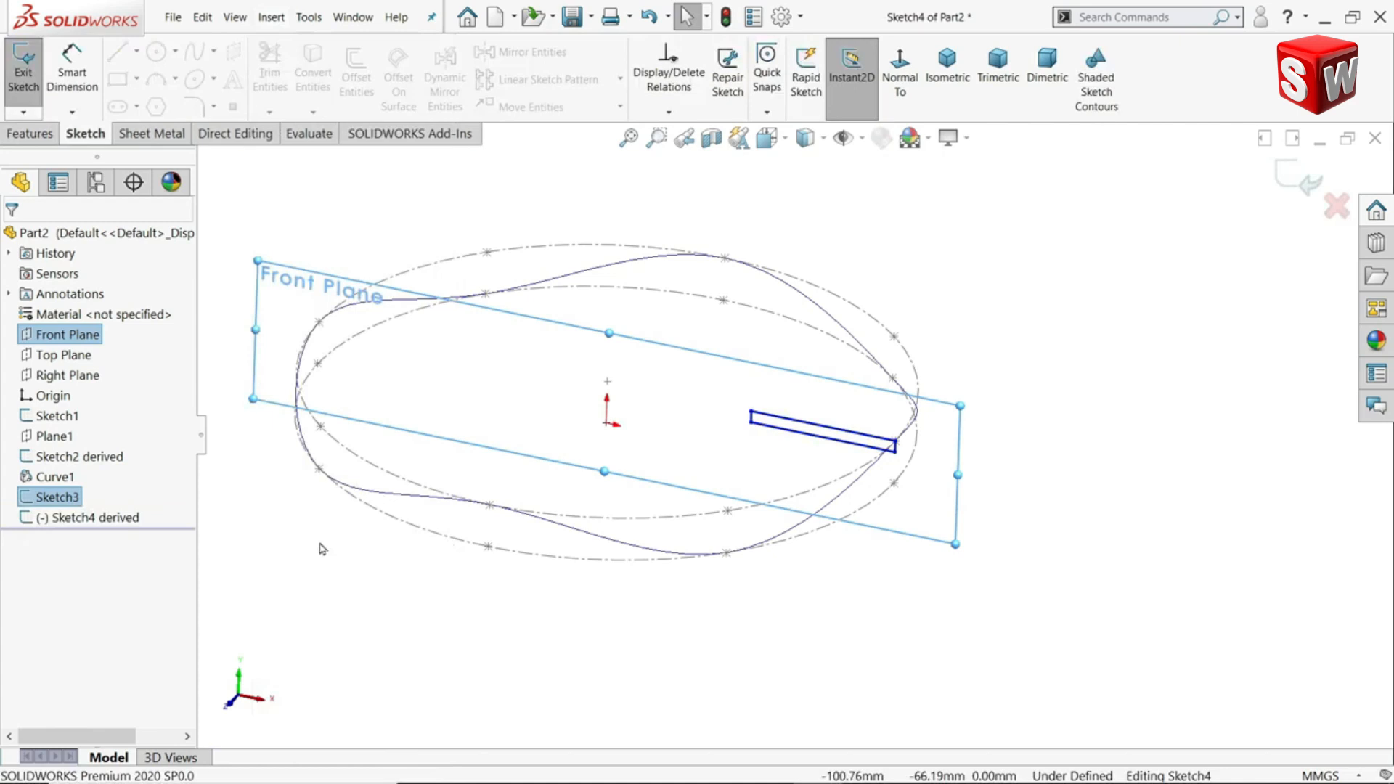
- Move the derived rectangle by its upper corner onto the derived circle's point on the opposite, -X side
scroll(414, 365, down, 4)
scroll(1106, 467, up, 3)
mouse_move(989, 457)
mouse_down()
mouse_move(937, 464)
mouse_move(772, 439)
mouse_move(463, 349)
mouse_up()
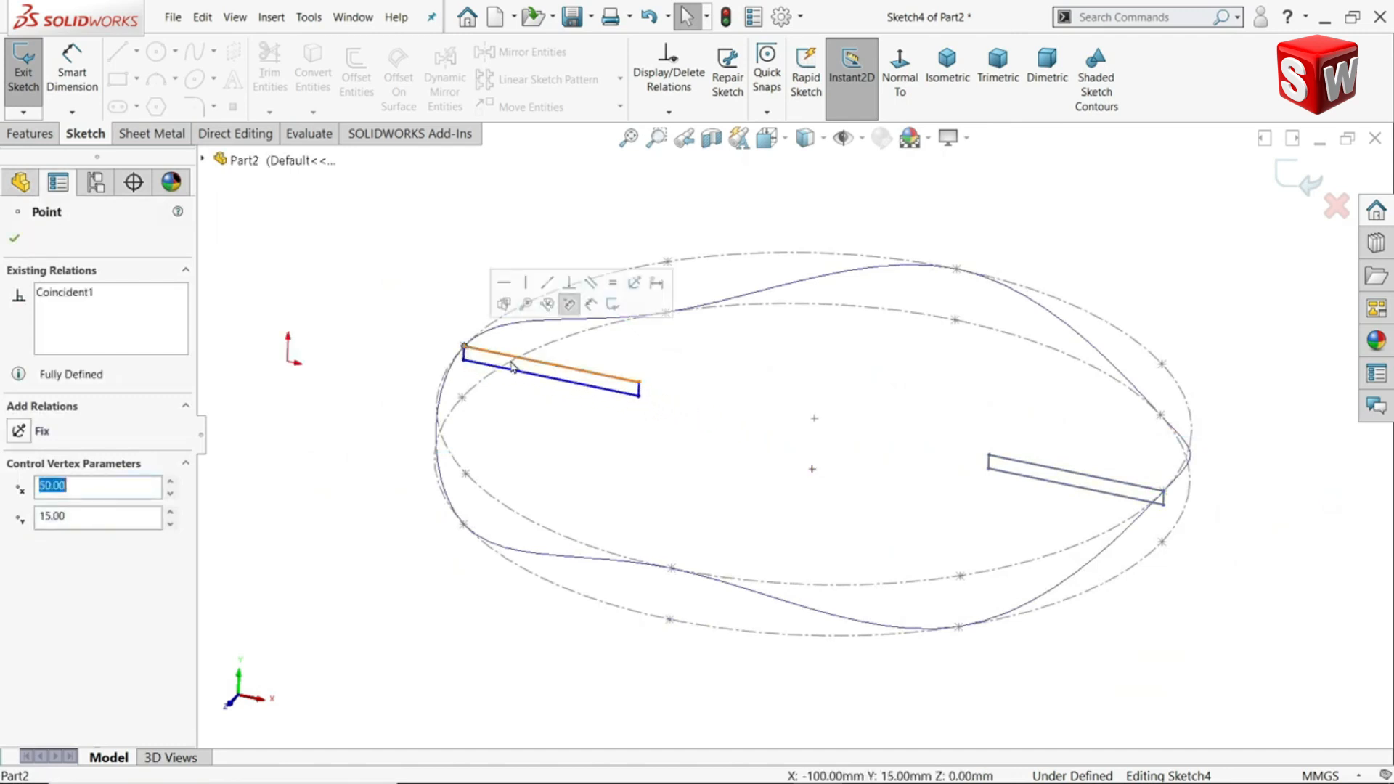
- Add a collinear relation between the top edges of the derived rectangle and the original rectangle
click(590, 386)
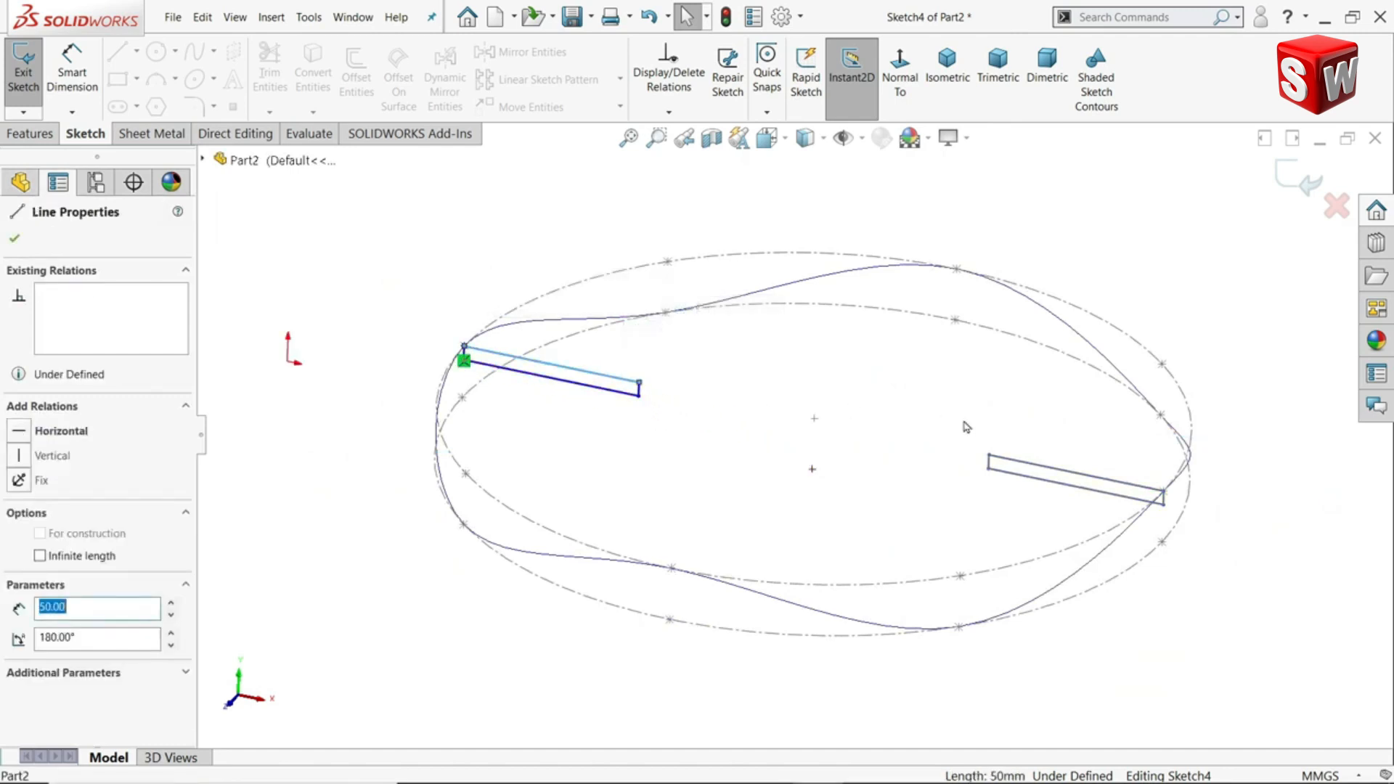
ctrl+click(1015, 471)
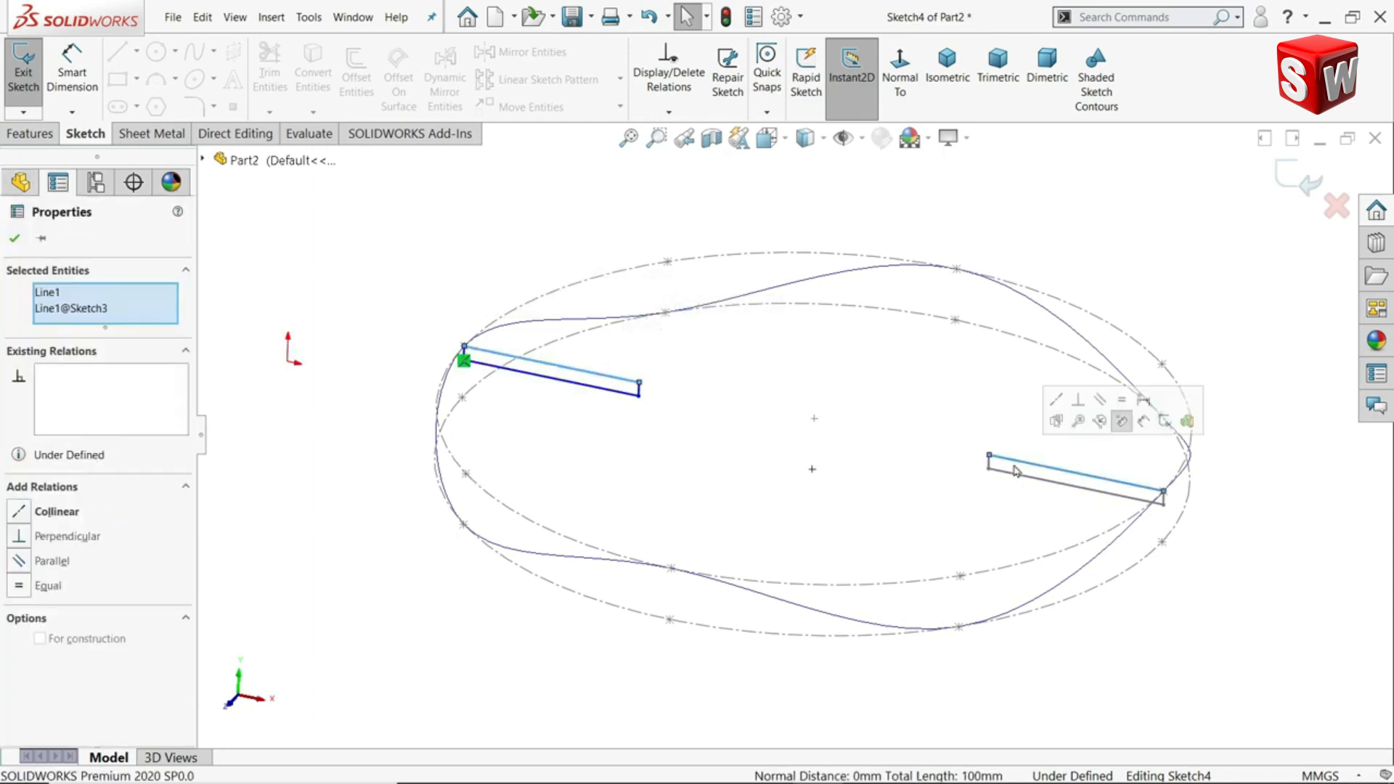
click(1053, 401)
click(691, 349)
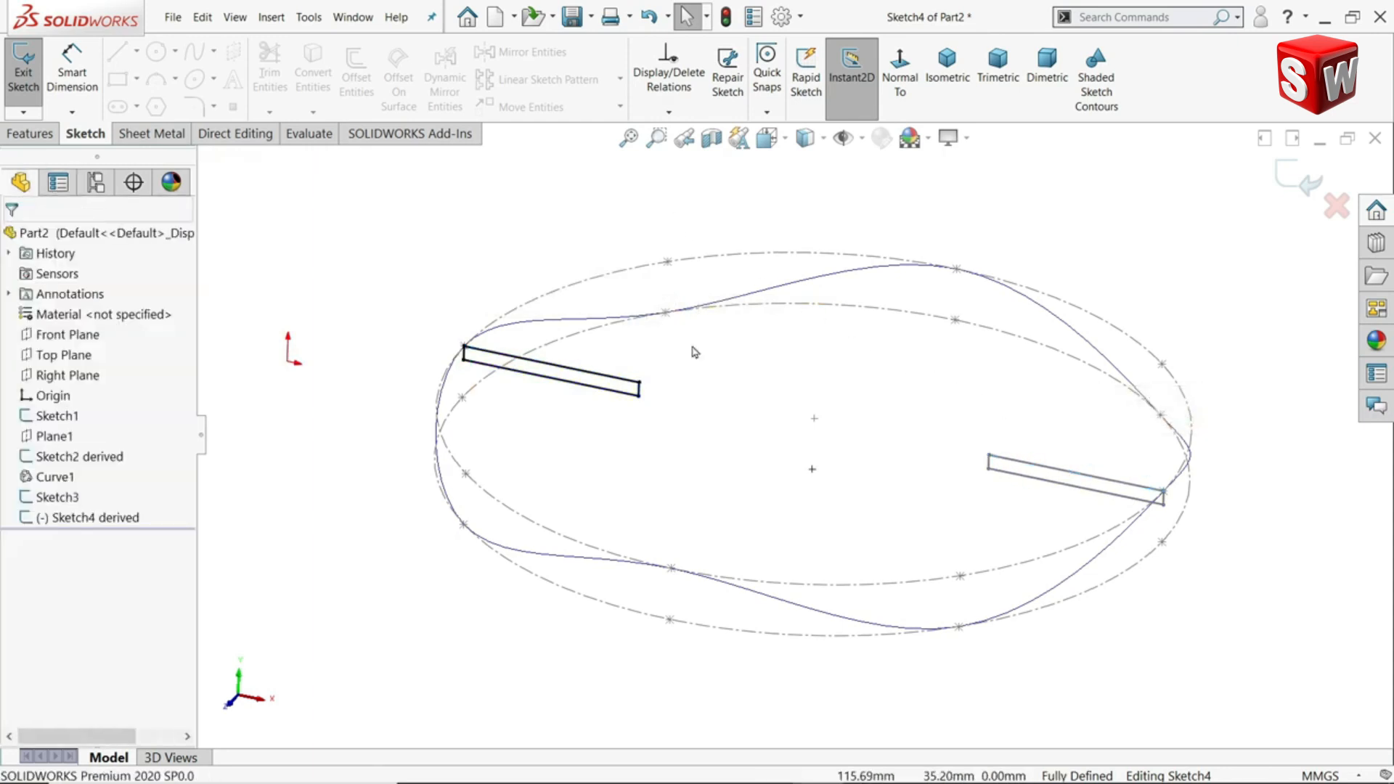
mouse_move(779, 423)
middle_down()
mouse_move(679, 448)
mouse_move(752, 457)
mouse_move(756, 445)
middle_up()
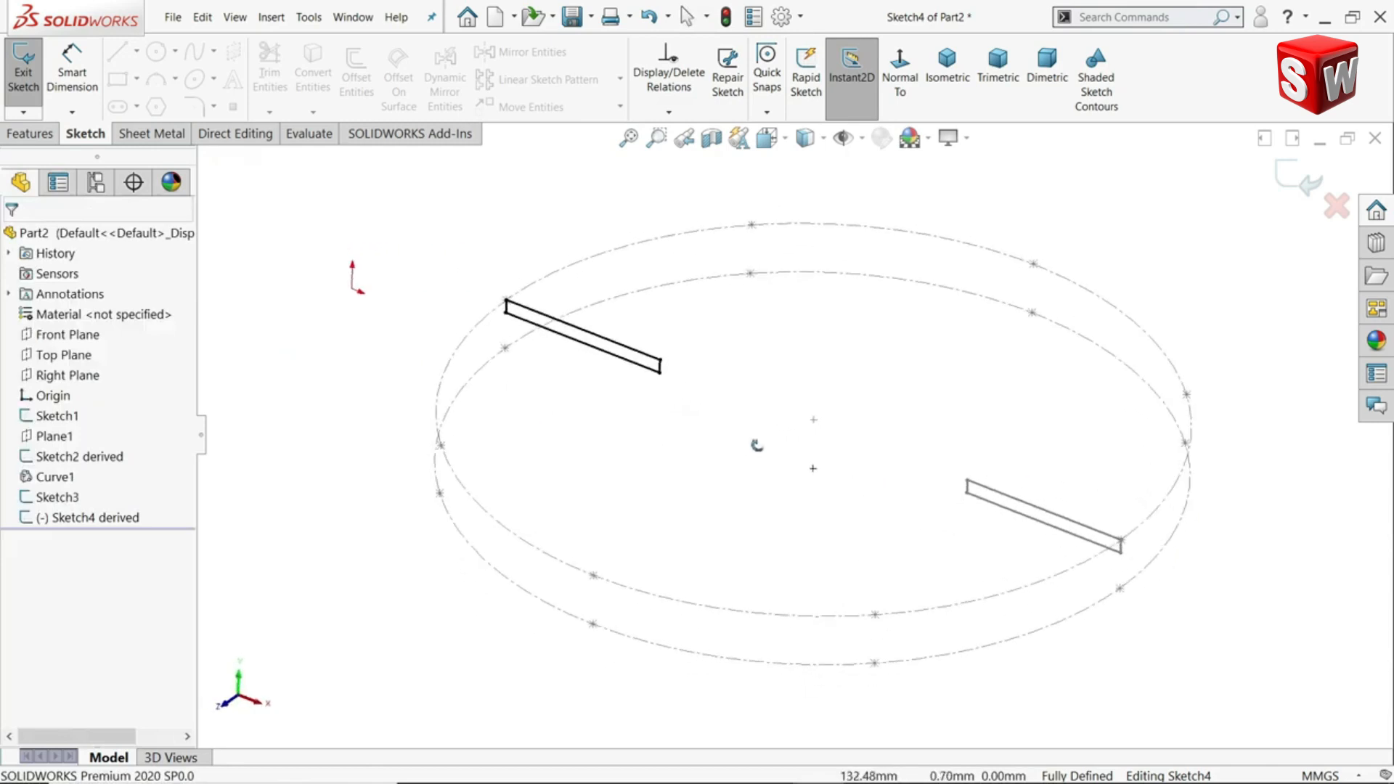
- Exit the derived rectangle sketch and start a new sketch on the Right Plane
click(1282, 184)
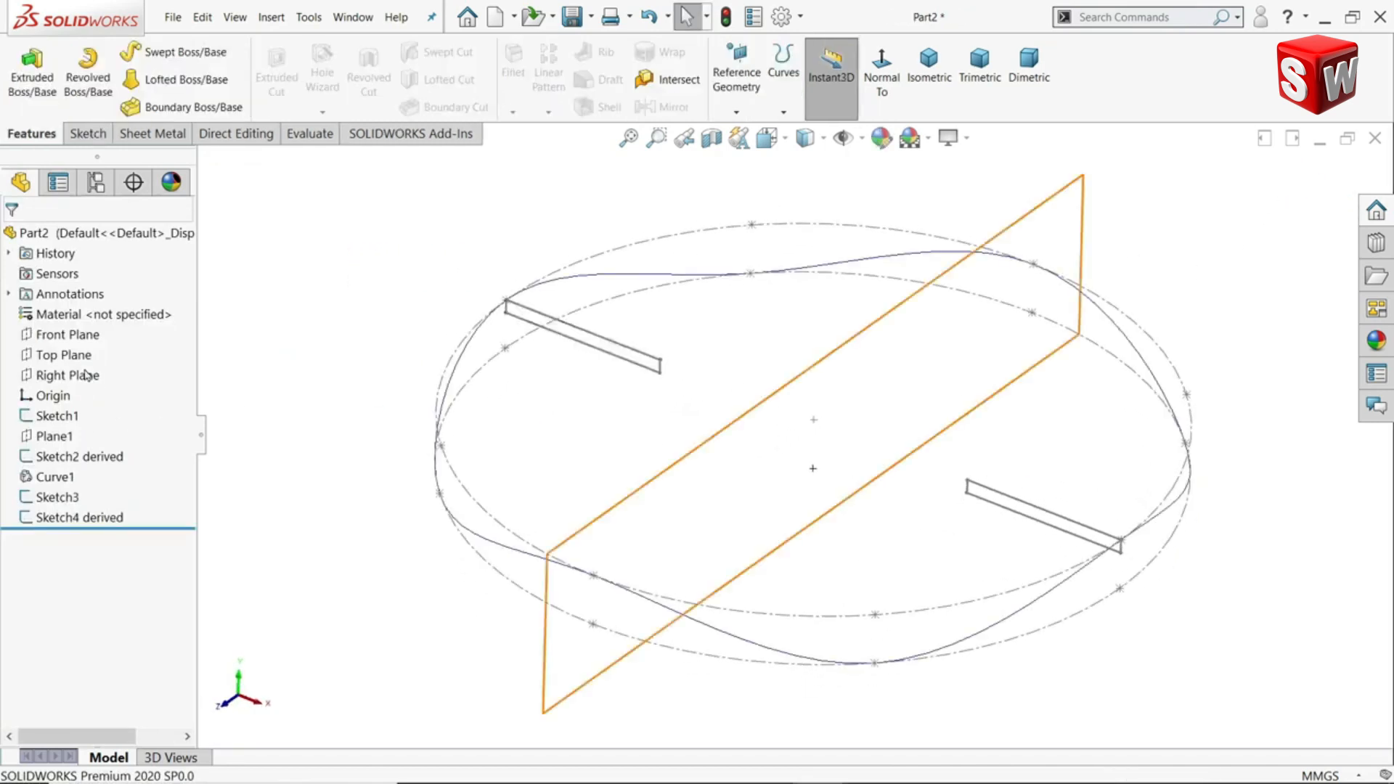
click(87, 374)
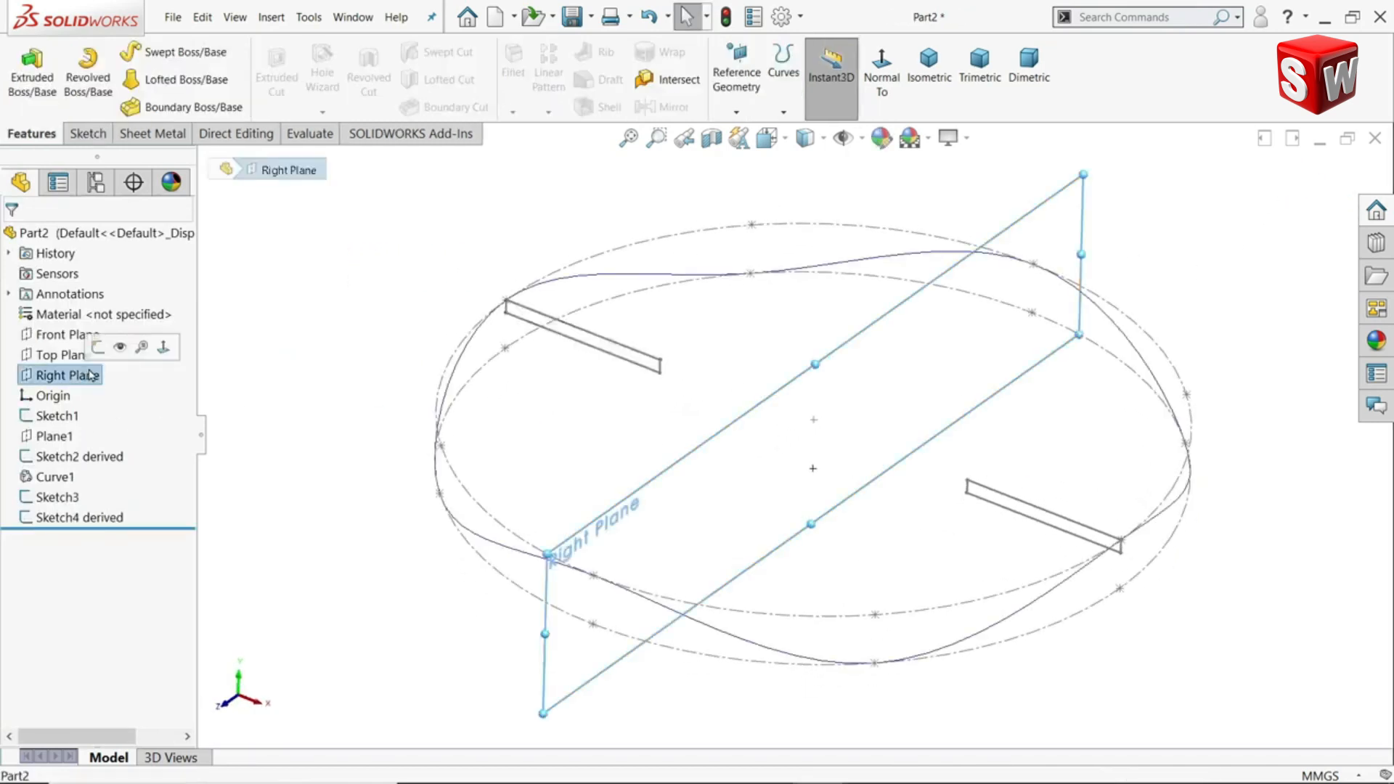
click(88, 134)
click(36, 72)
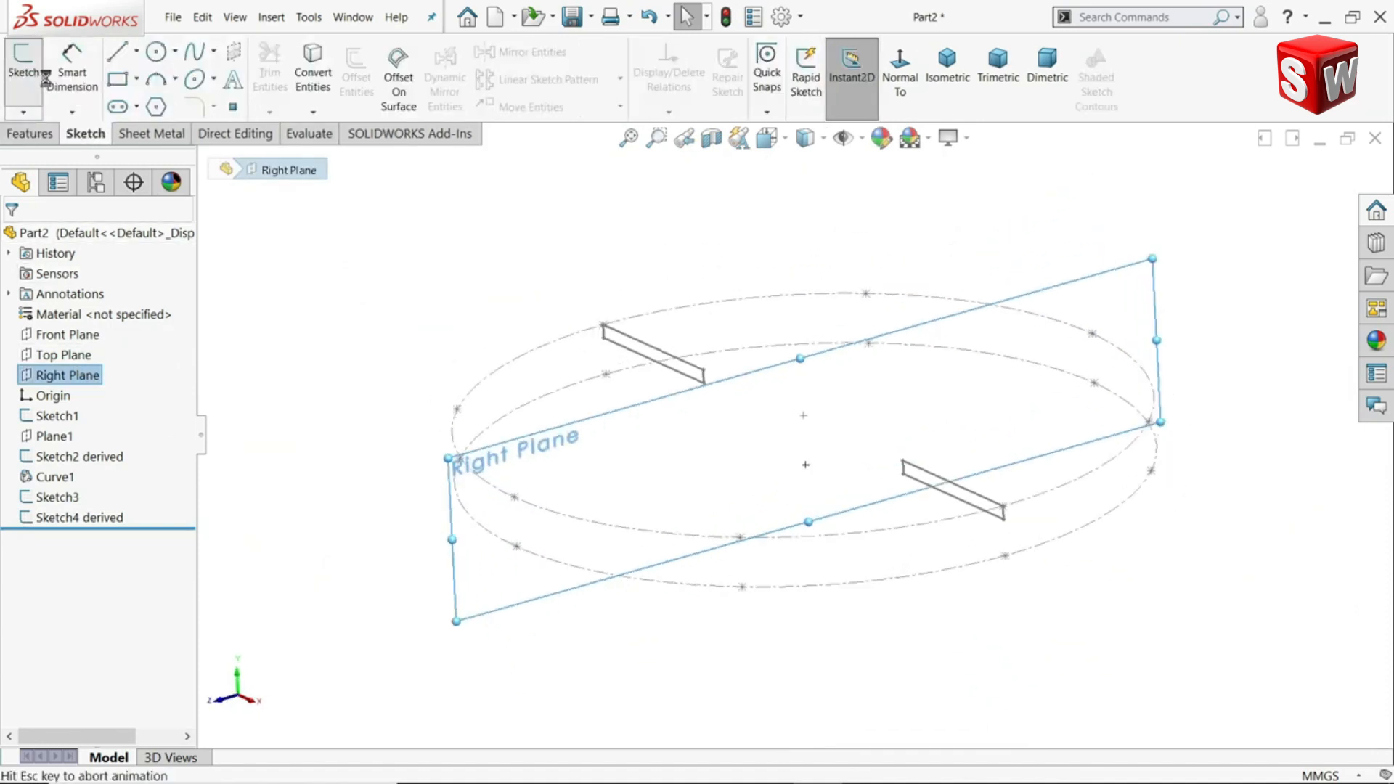
- Draw a corner rectangle 50 mm wide and 4 mm high, inward and downward from the derived circle's -Z point, and exit the sketch
click(117, 79)
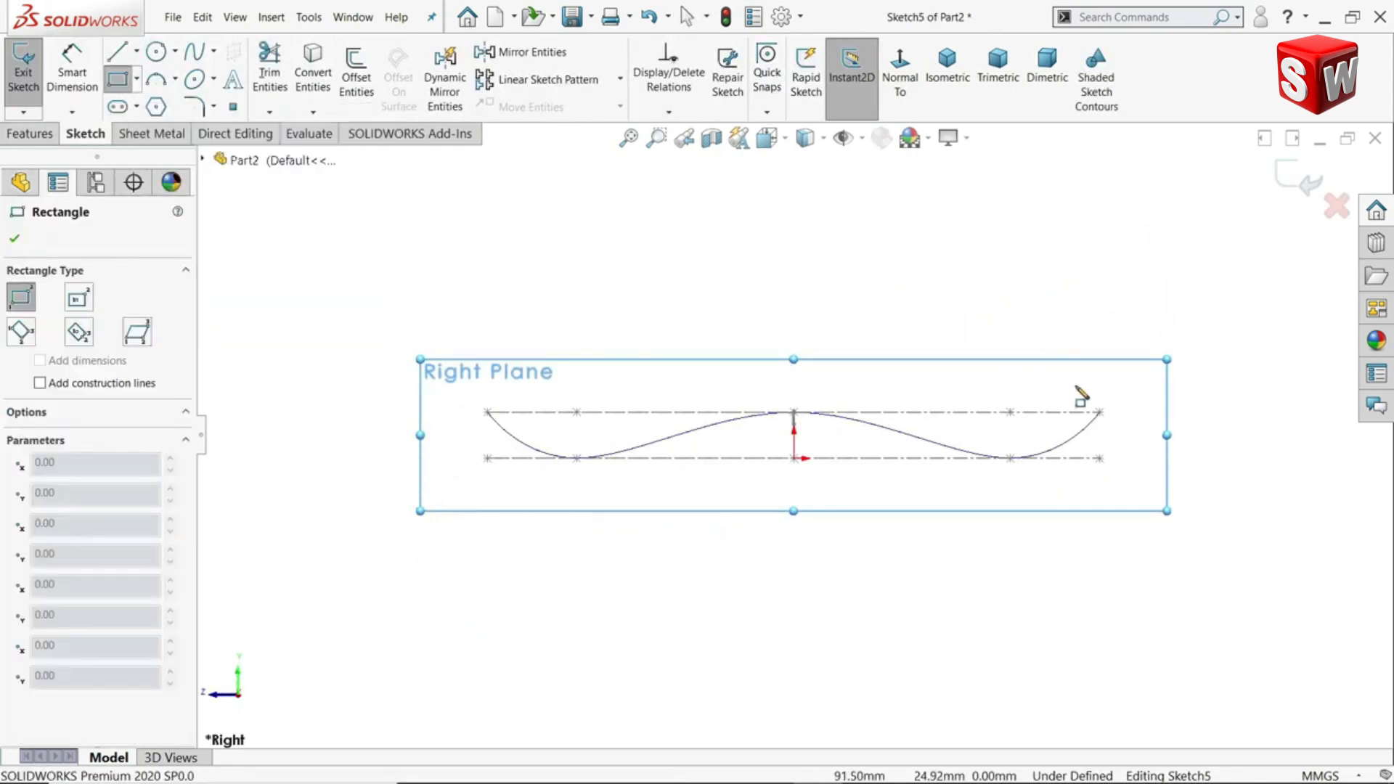
scroll(1087, 407, down, 3)
click(1029, 407)
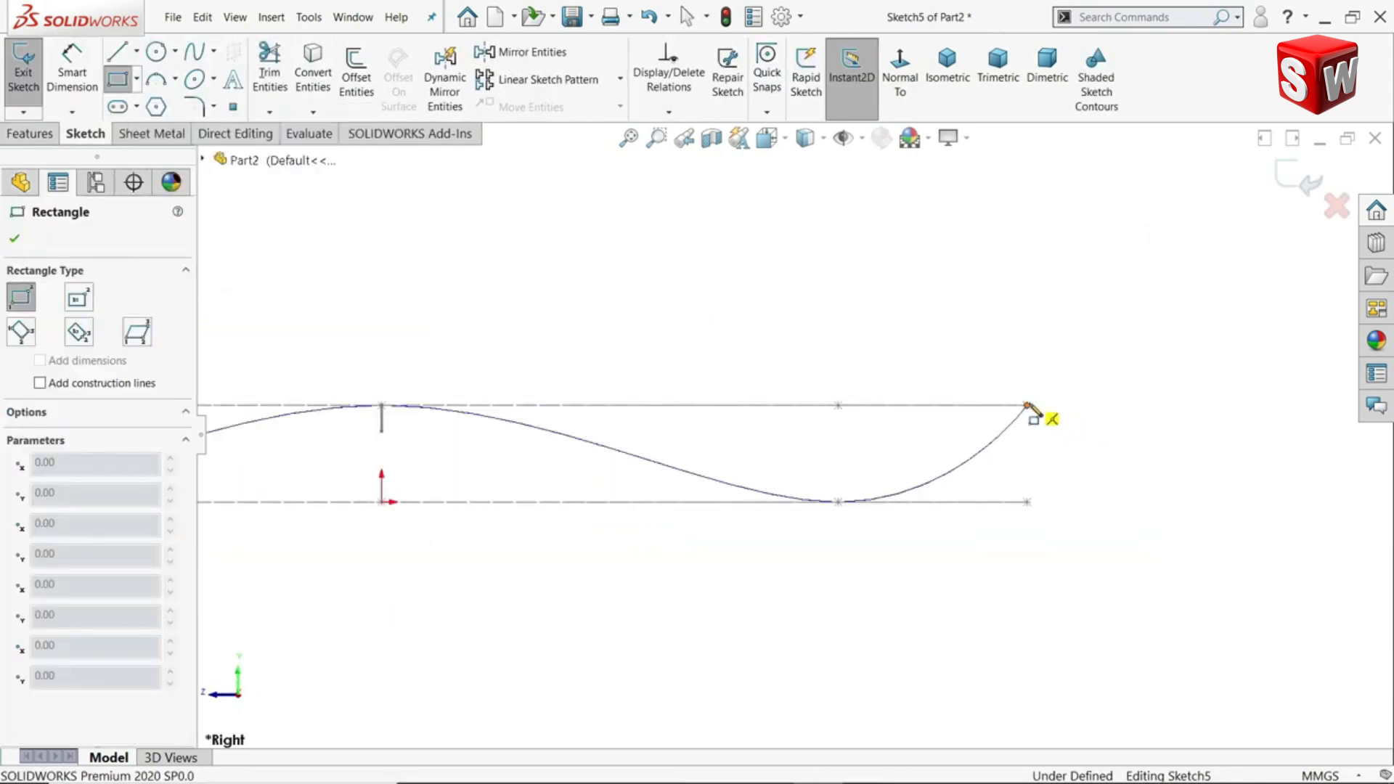
text(4)
key(Tab)
text(50)
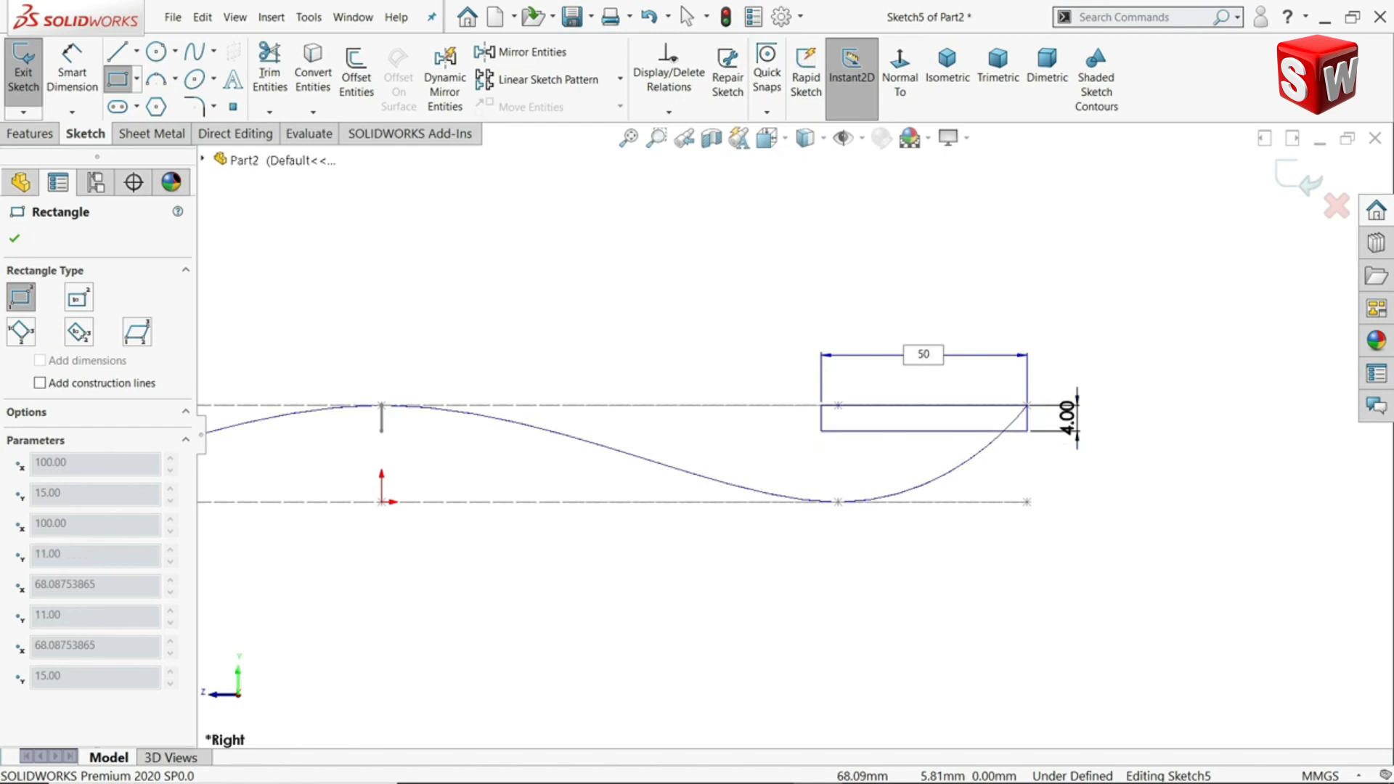
key(Return)
right_click(825, 218)
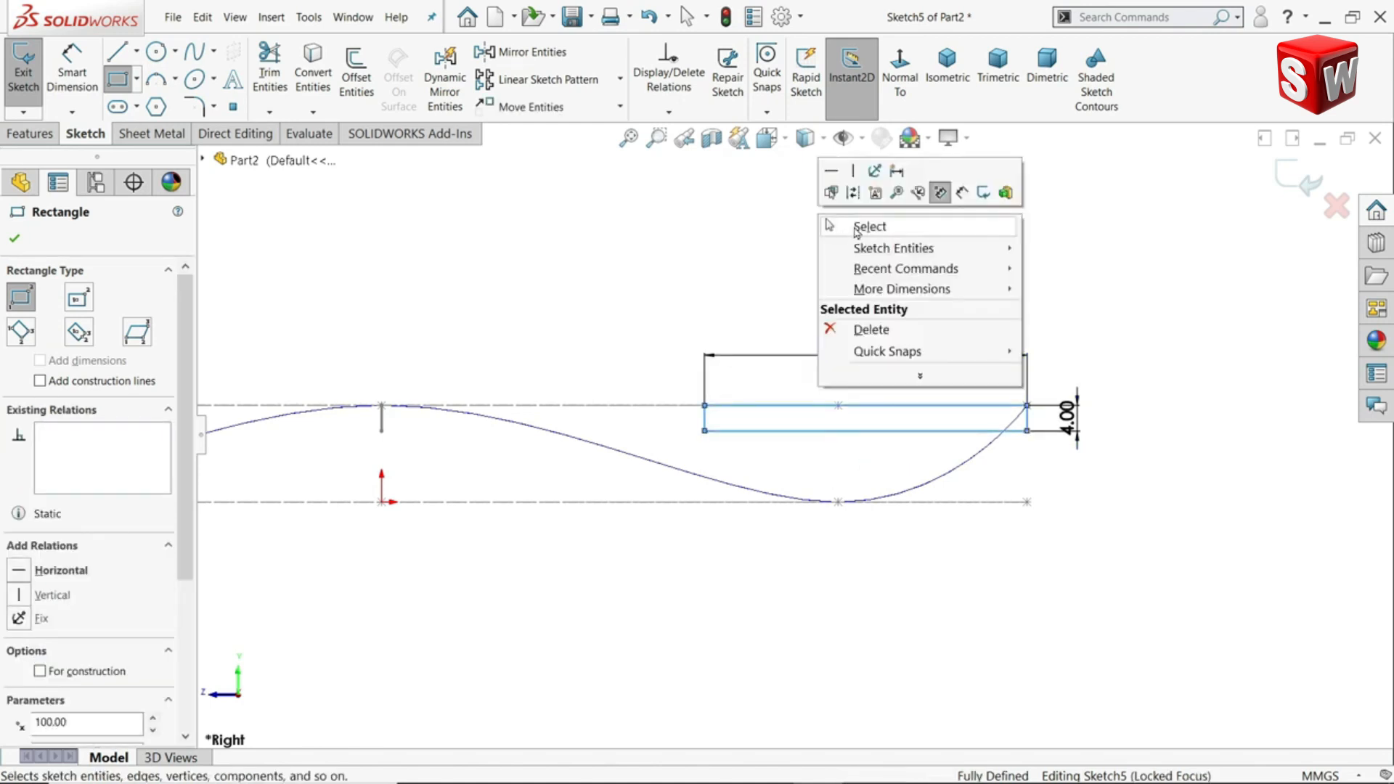
click(857, 232)
middle_drag(800, 267, 850, 358)
scroll(826, 382, up, 3)
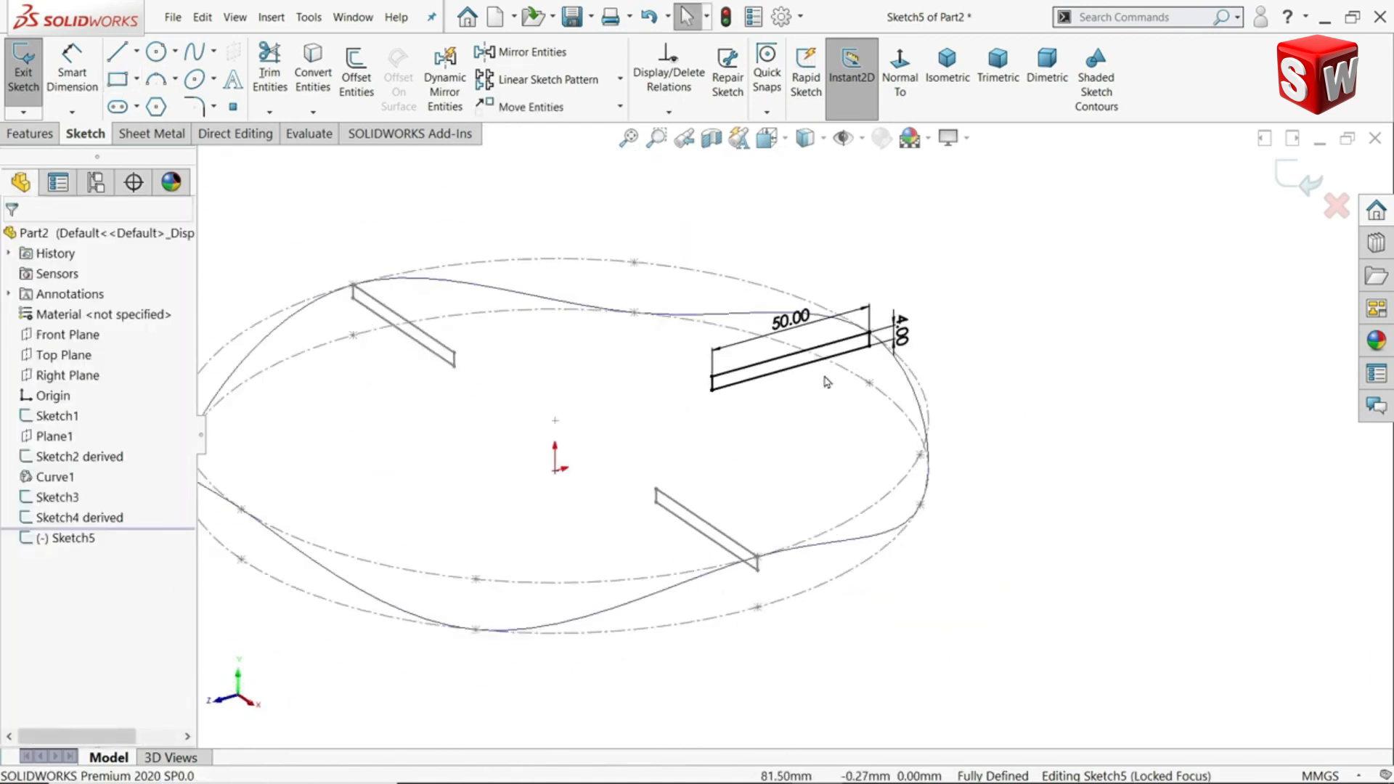
scroll(826, 382, up, 1)
click(1280, 188)
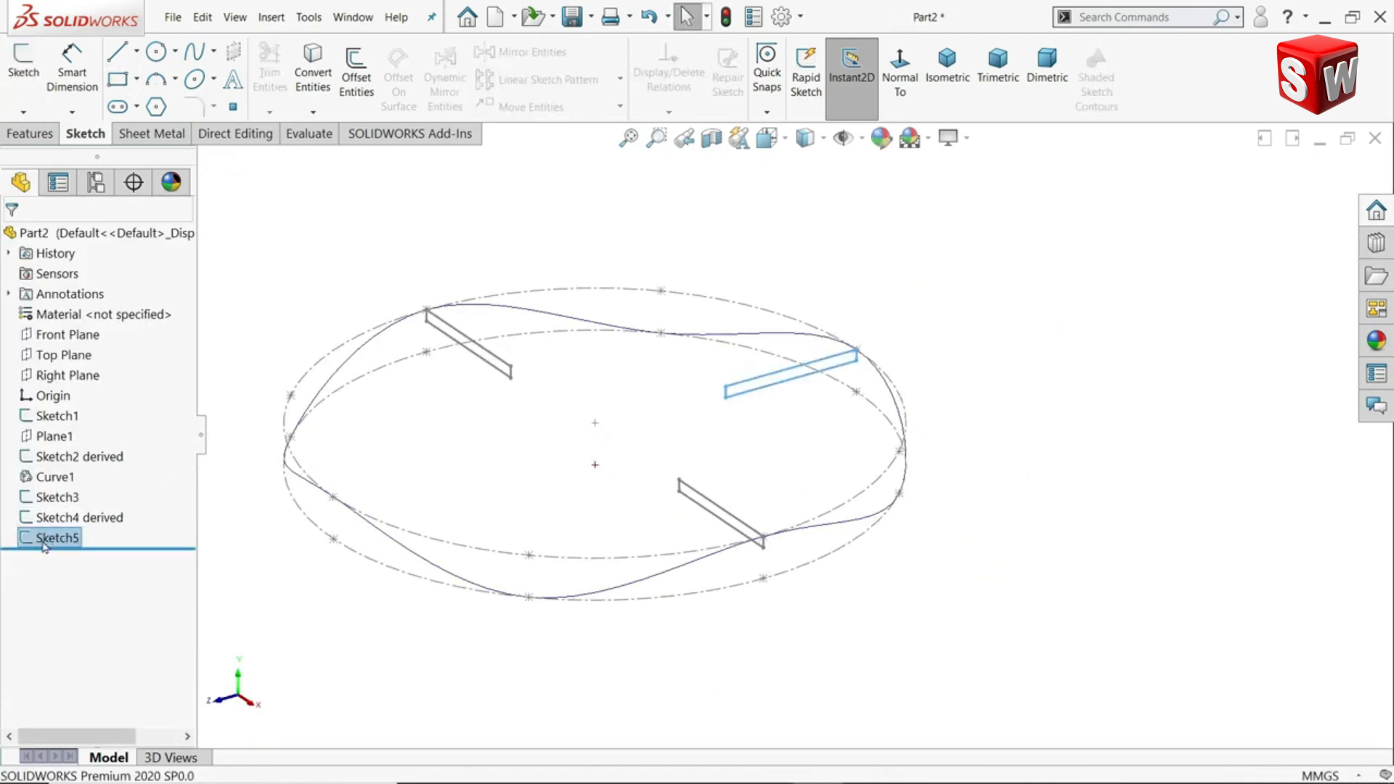
- Insert a derived sketch of the new rectangle on the Right Plane
click(66, 375)
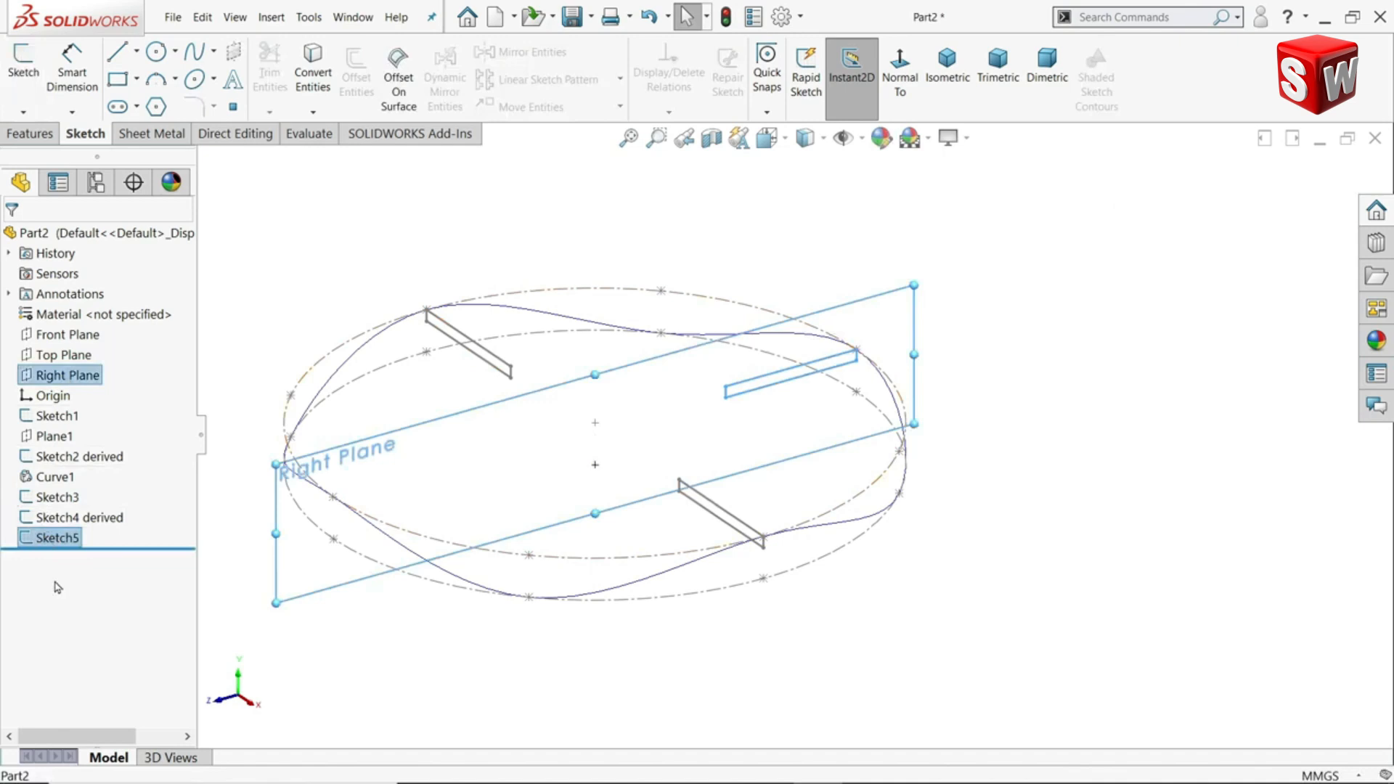
click(272, 18)
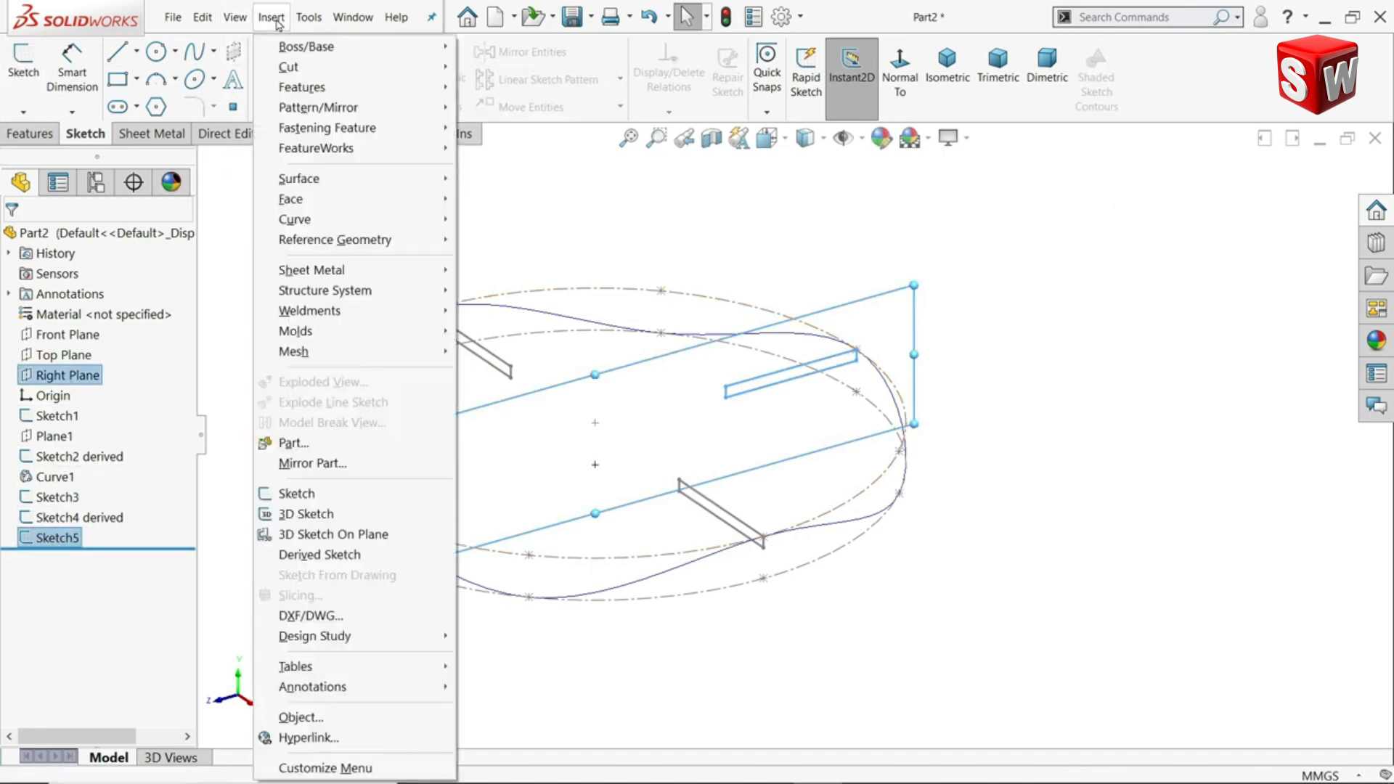
click(316, 556)
- Move the derived rectangle by its upper inner corner onto the derived circle's point on the opposite, +Z side
scroll(618, 433, down, 2)
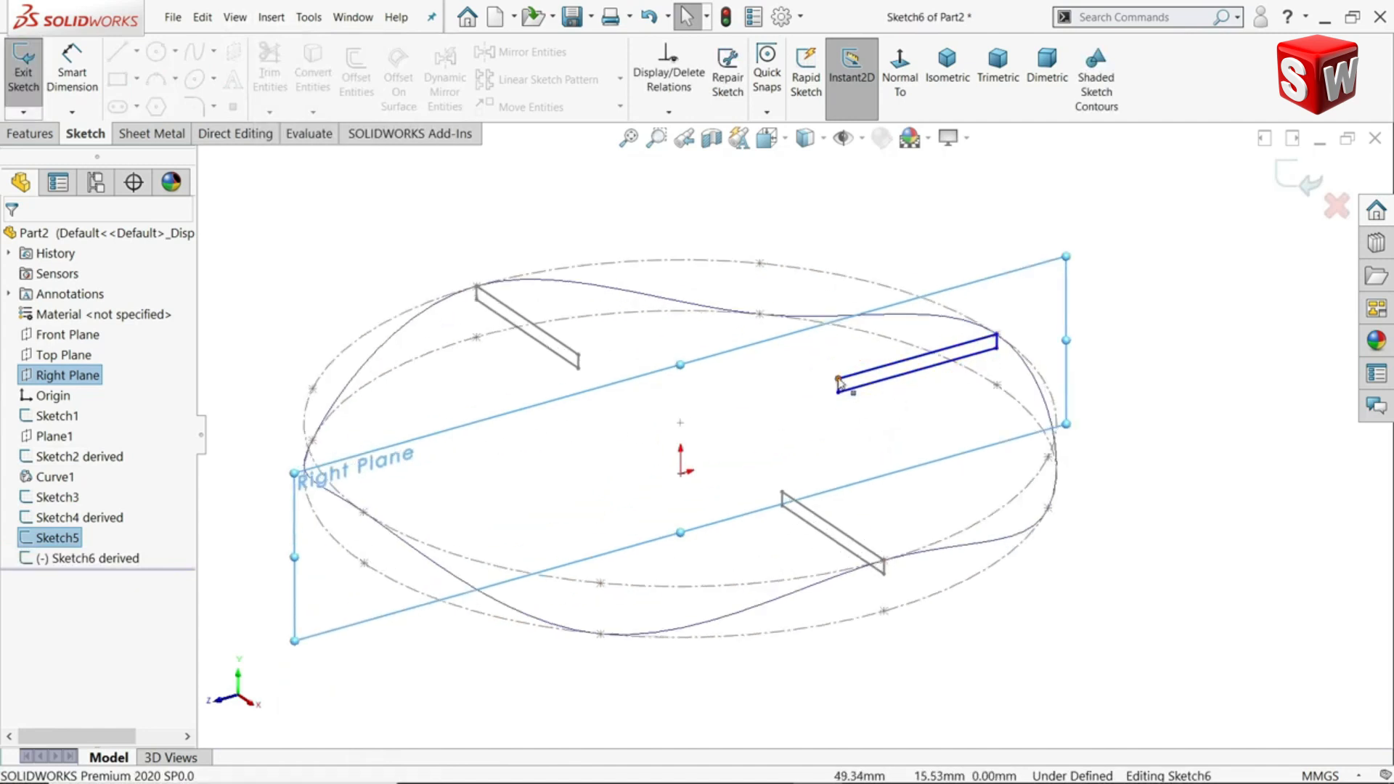
scroll(722, 420, up, 2)
scroll(563, 472, down, 4)
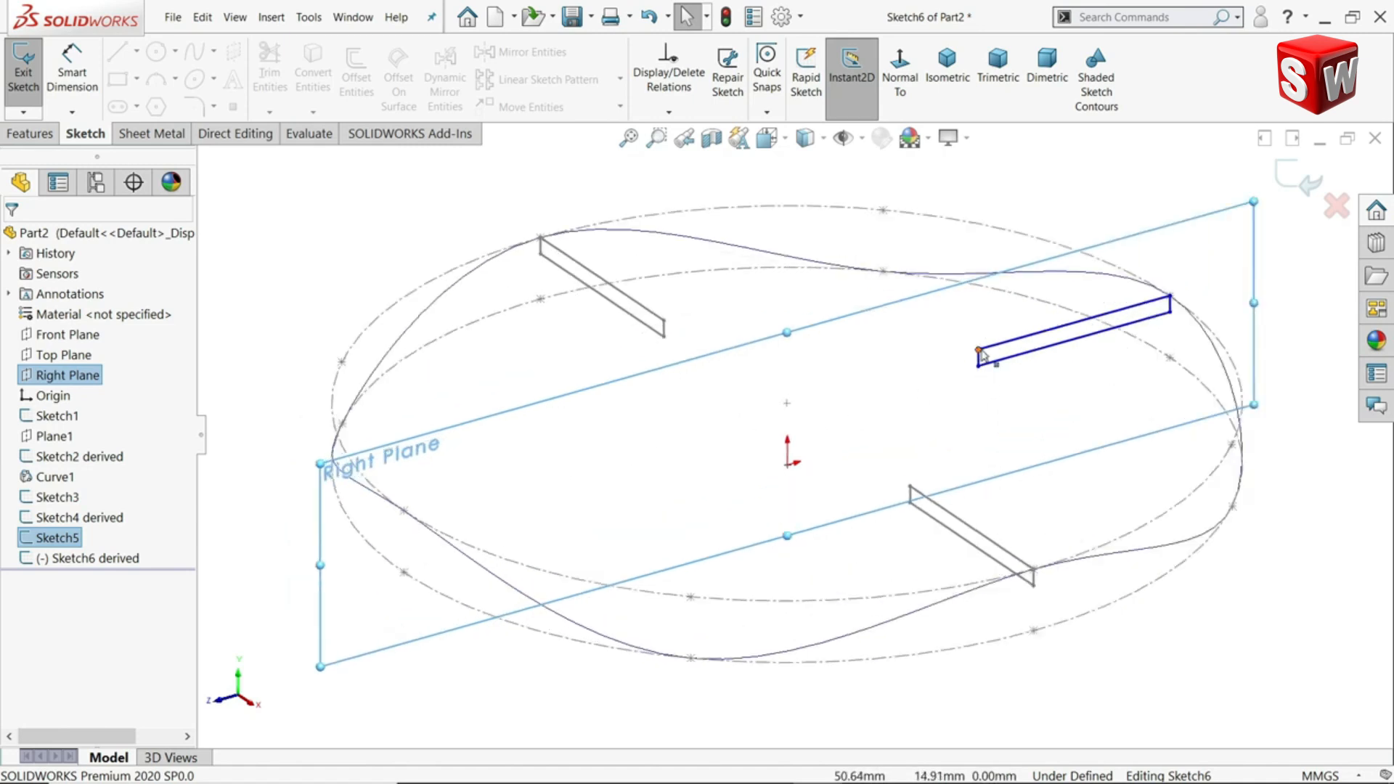
drag(982, 354, 405, 517)
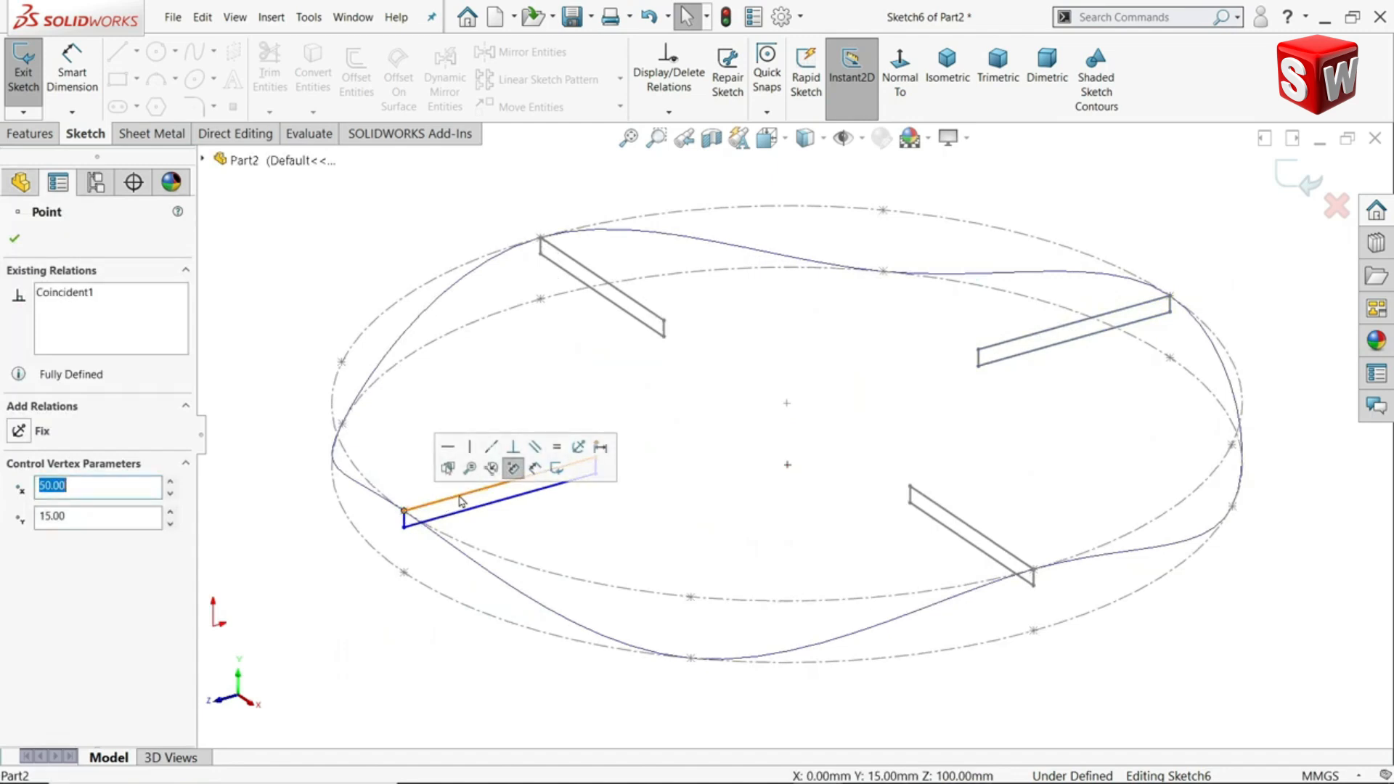
click(459, 500)
ctrl+click(404, 525)
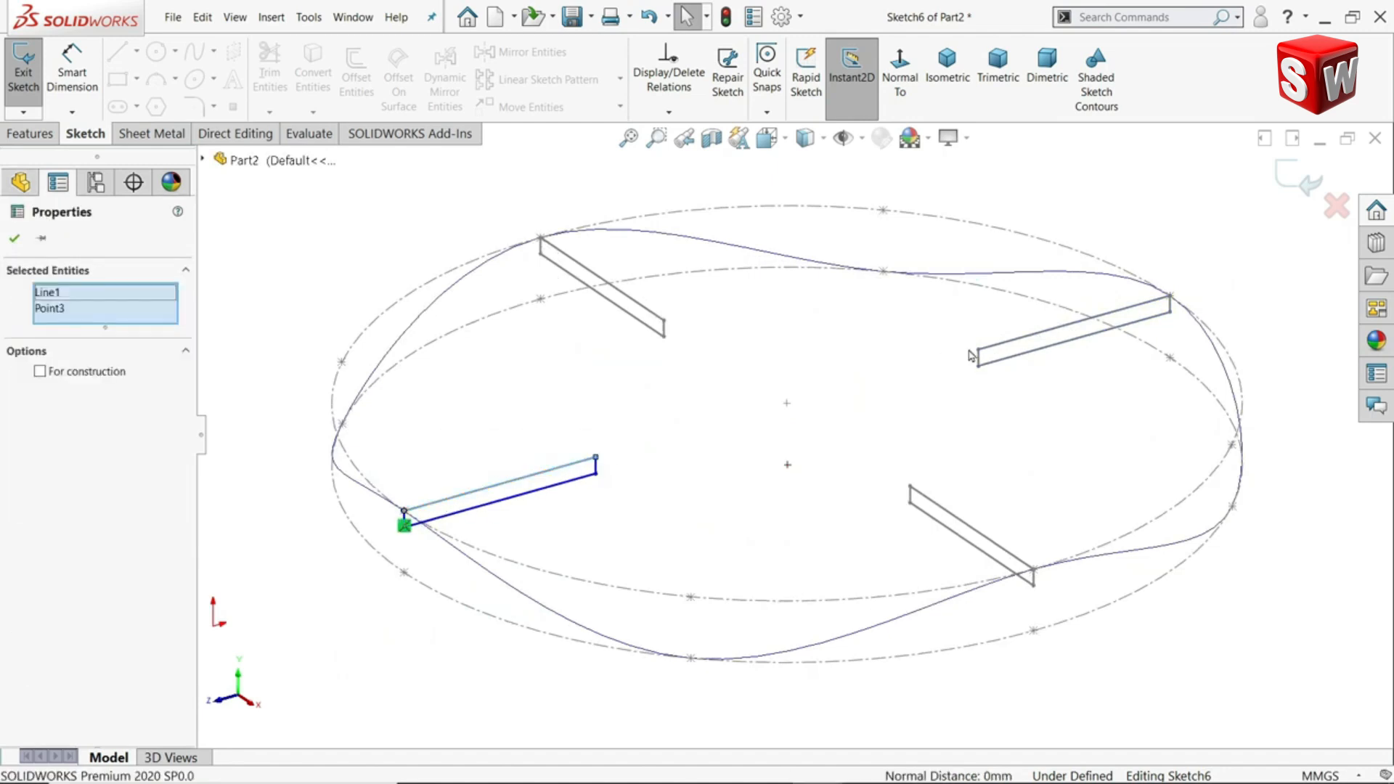
ctrl+click(1016, 347)
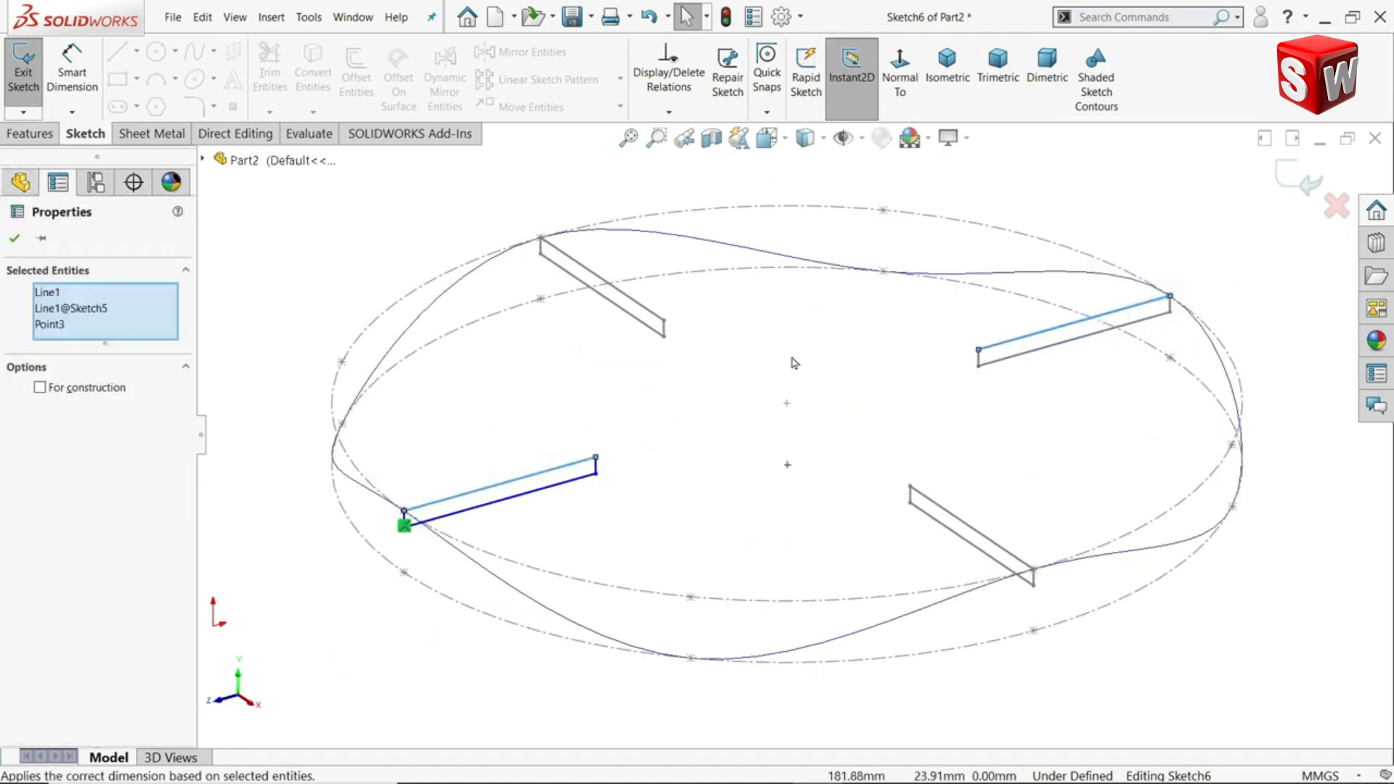
click(276, 328)
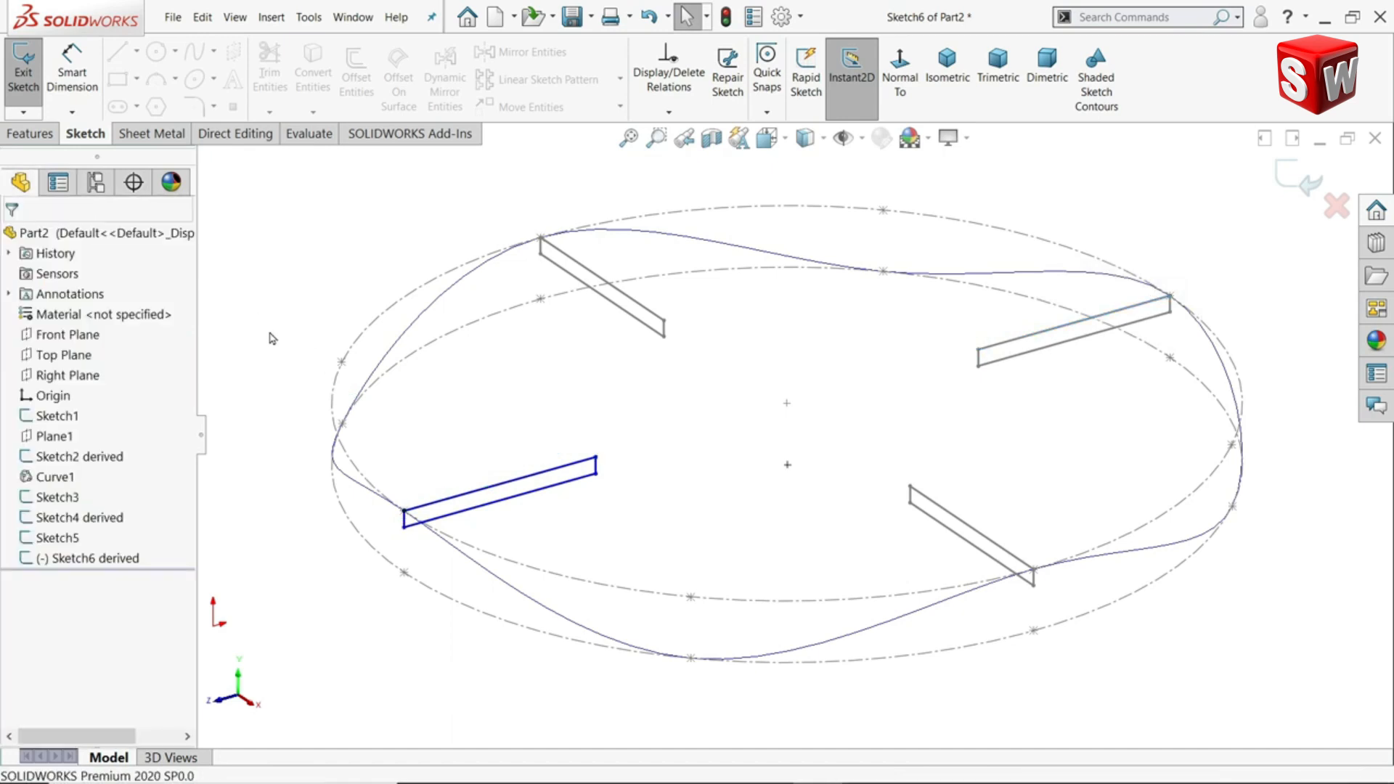
- Make the top edge of the +Z derived rectangle collinear with the -Z rectangle's top edge and exit the sketch
click(491, 495)
ctrl+click(1009, 347)
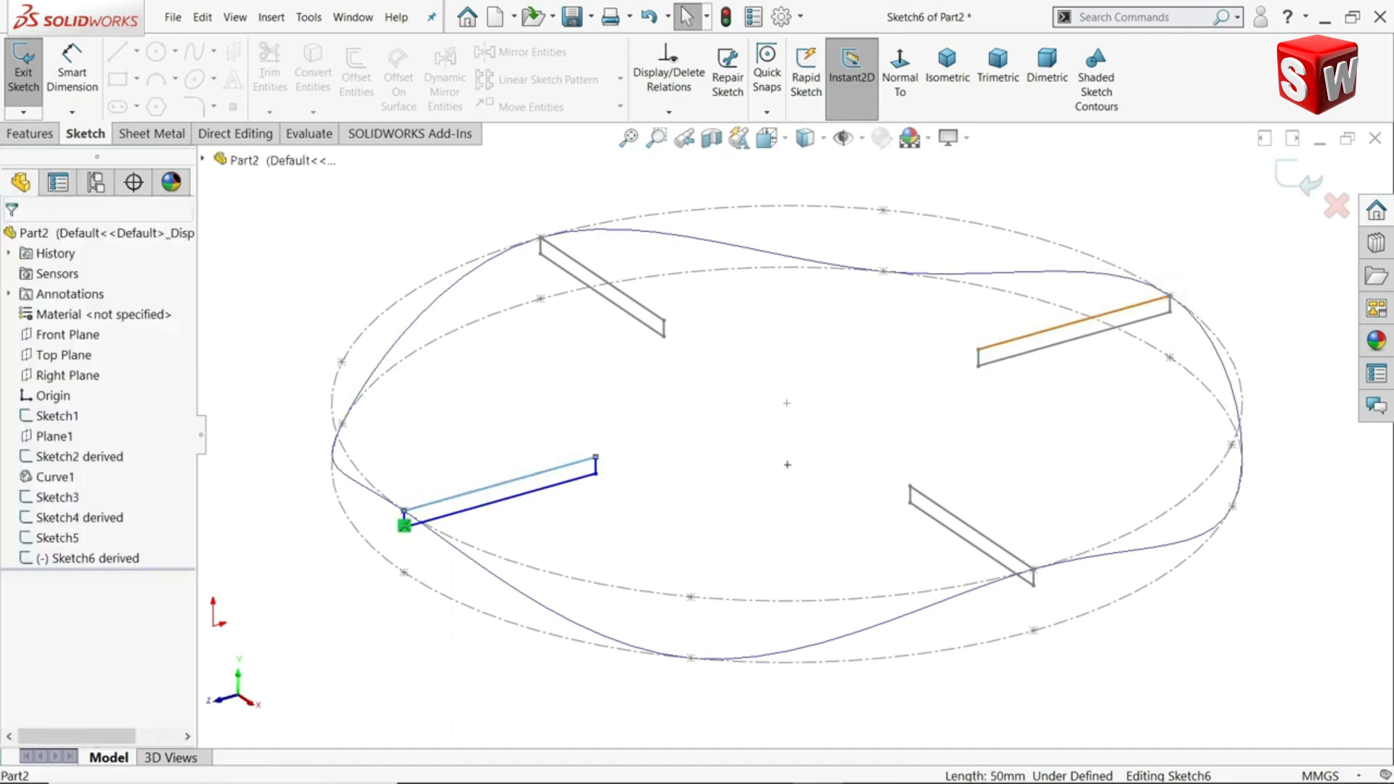
click(56, 512)
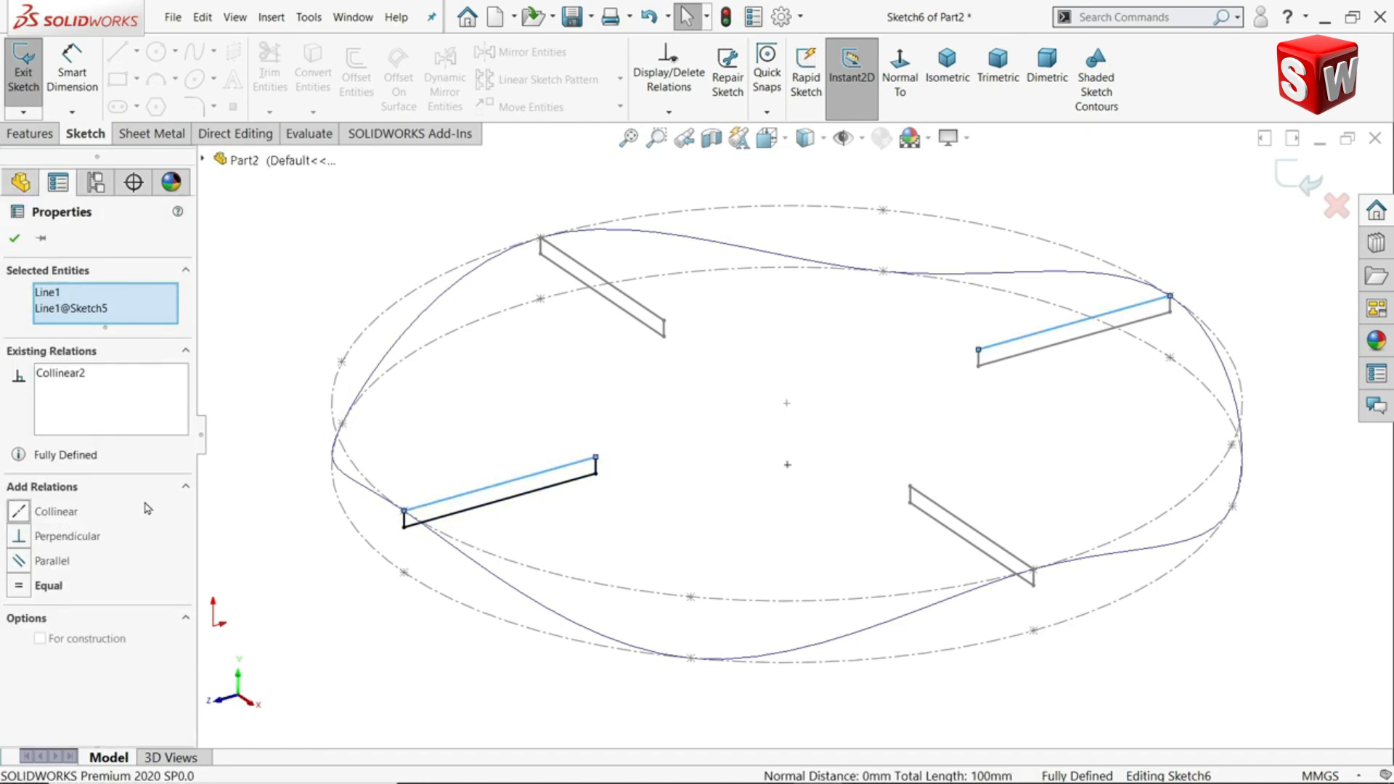
click(269, 260)
mouse_move(752, 435)
middle_down()
mouse_move(759, 343)
mouse_move(764, 436)
mouse_move(773, 430)
middle_up()
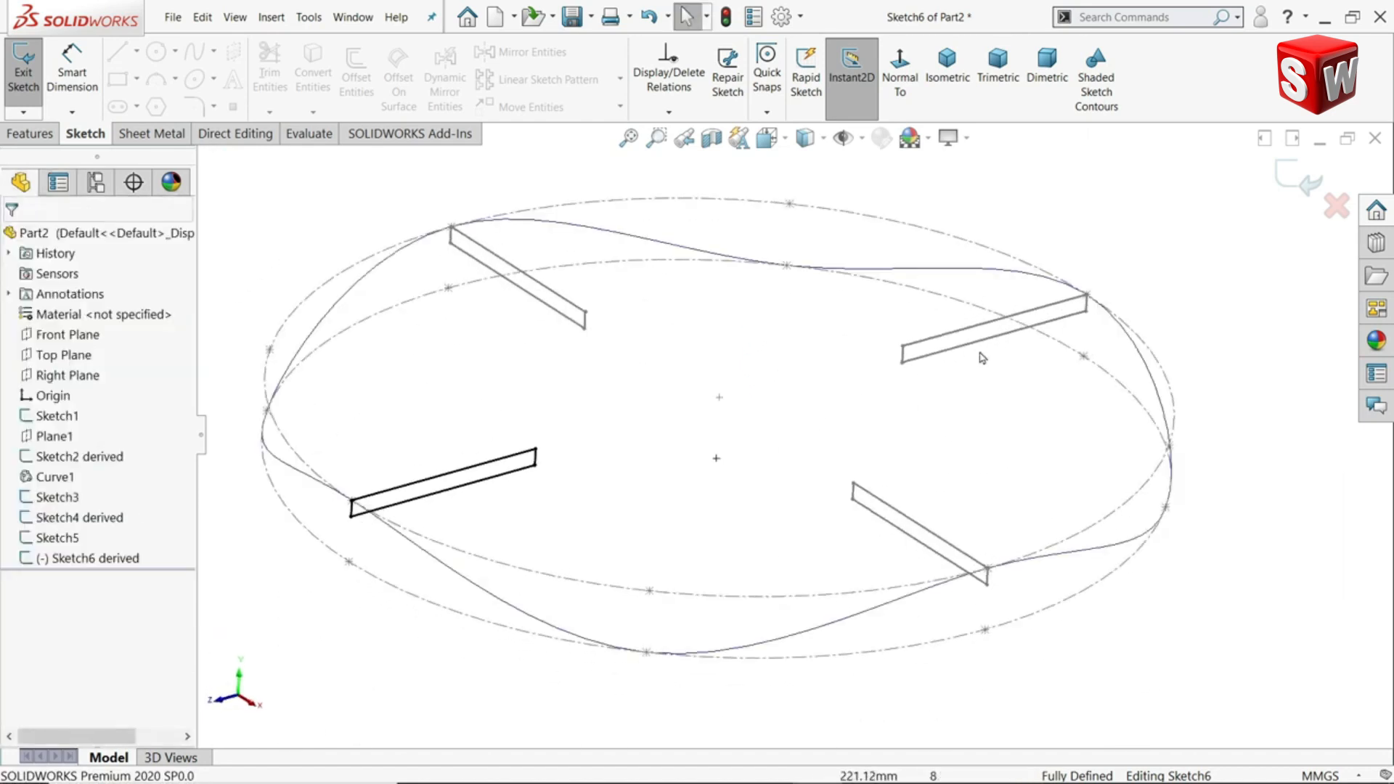
click(1300, 185)
- Start a Lofted Boss/Base through the -X, -Z, +X and +Z rectangles in that order, picking each at its upper inner corner
mouse_move(1133, 399)
middle_down()
mouse_move(1107, 390)
mouse_move(1126, 395)
mouse_move(1027, 439)
mouse_move(828, 473)
mouse_move(834, 370)
mouse_move(845, 478)
middle_up()
scroll(721, 442, down, 2)
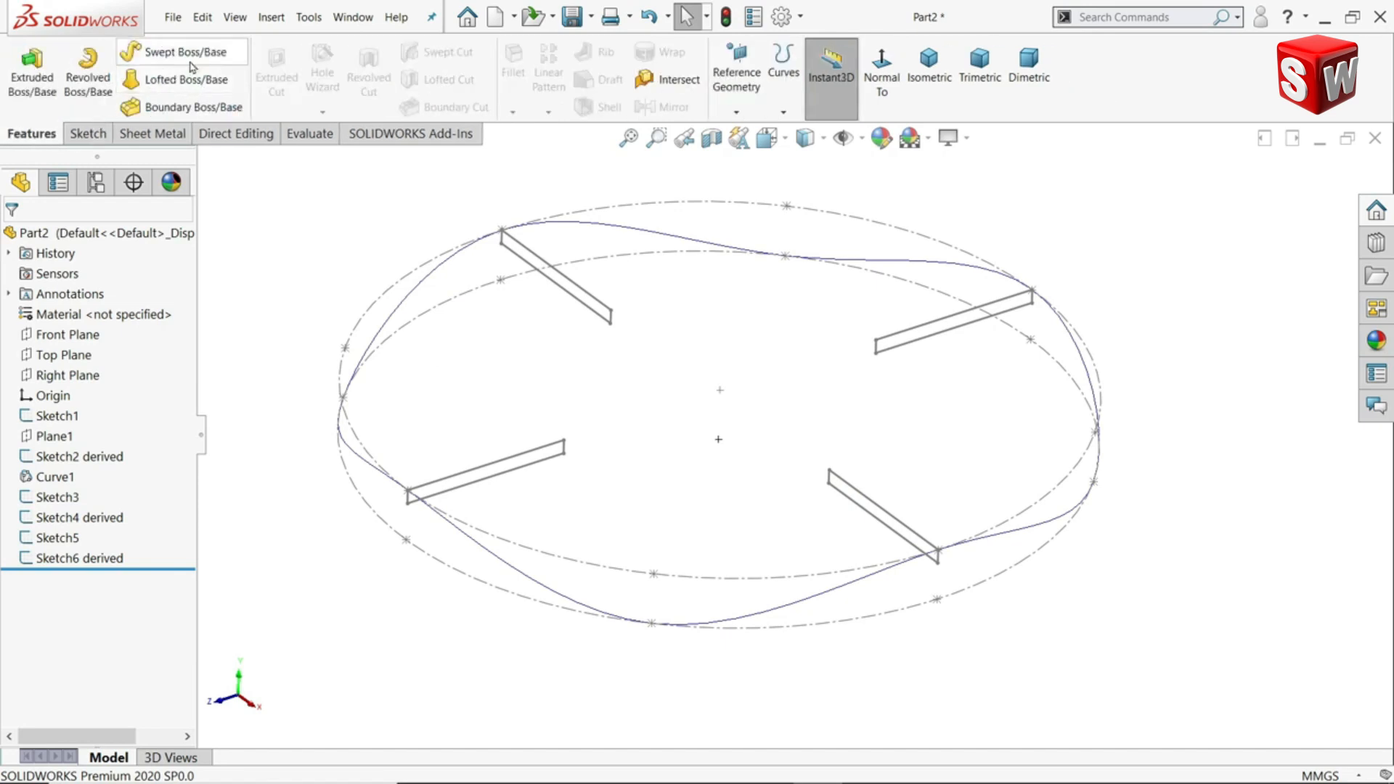
click(178, 82)
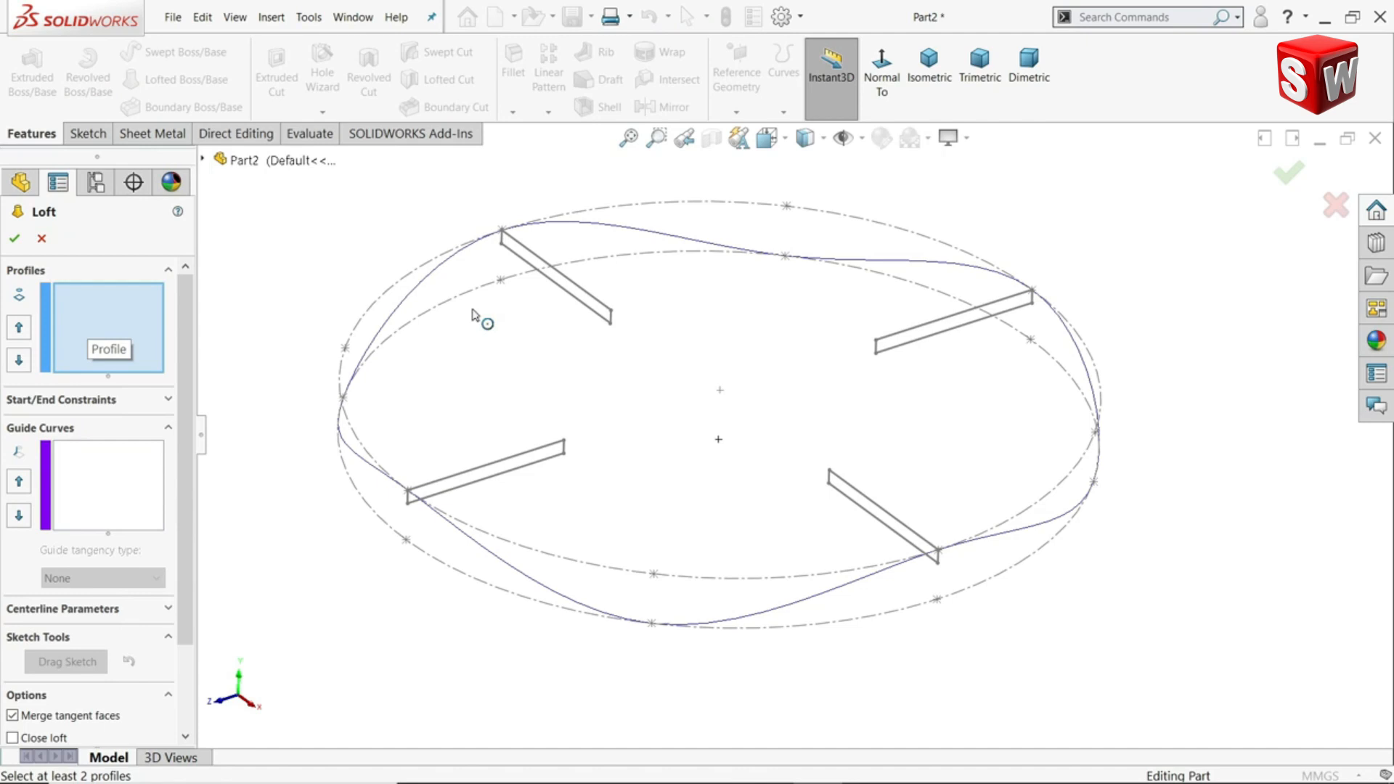
scroll(676, 358, down, 2)
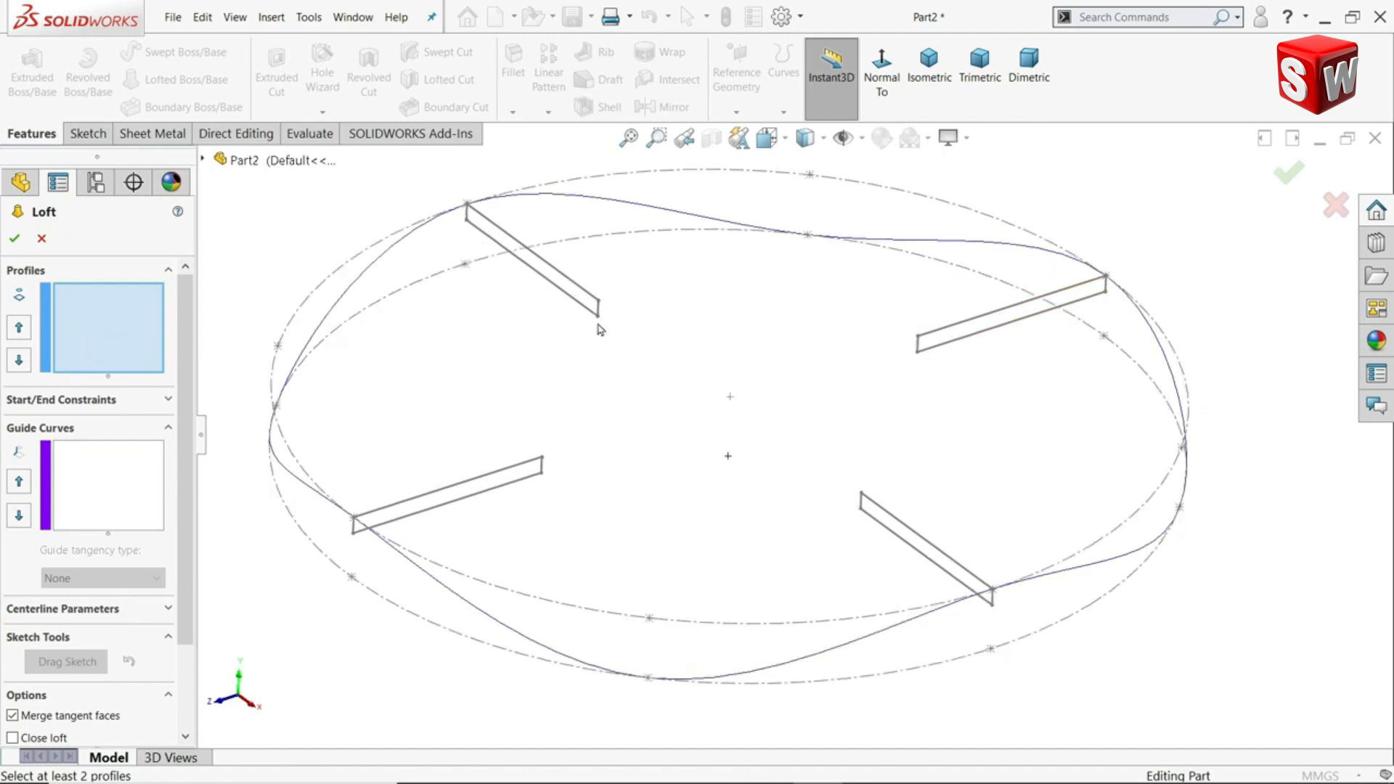
click(599, 302)
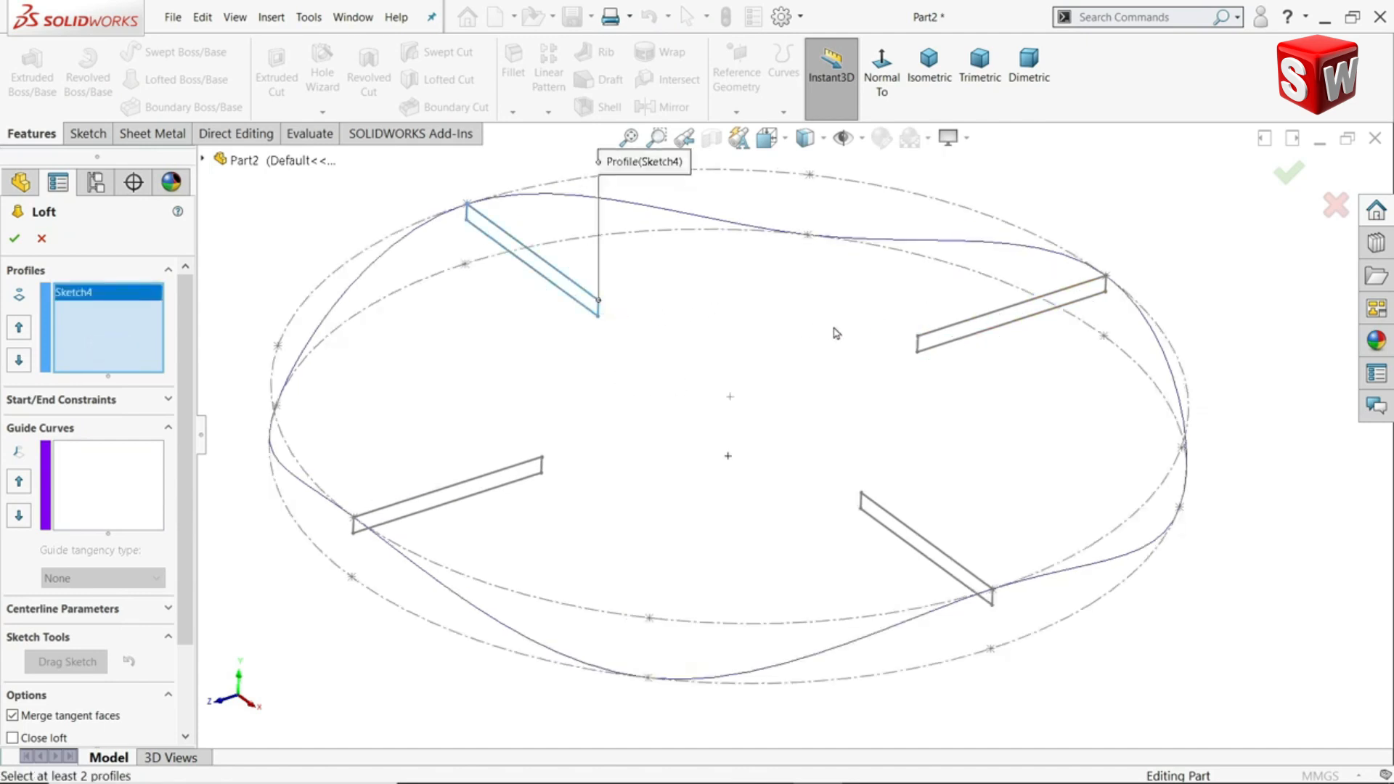
click(920, 340)
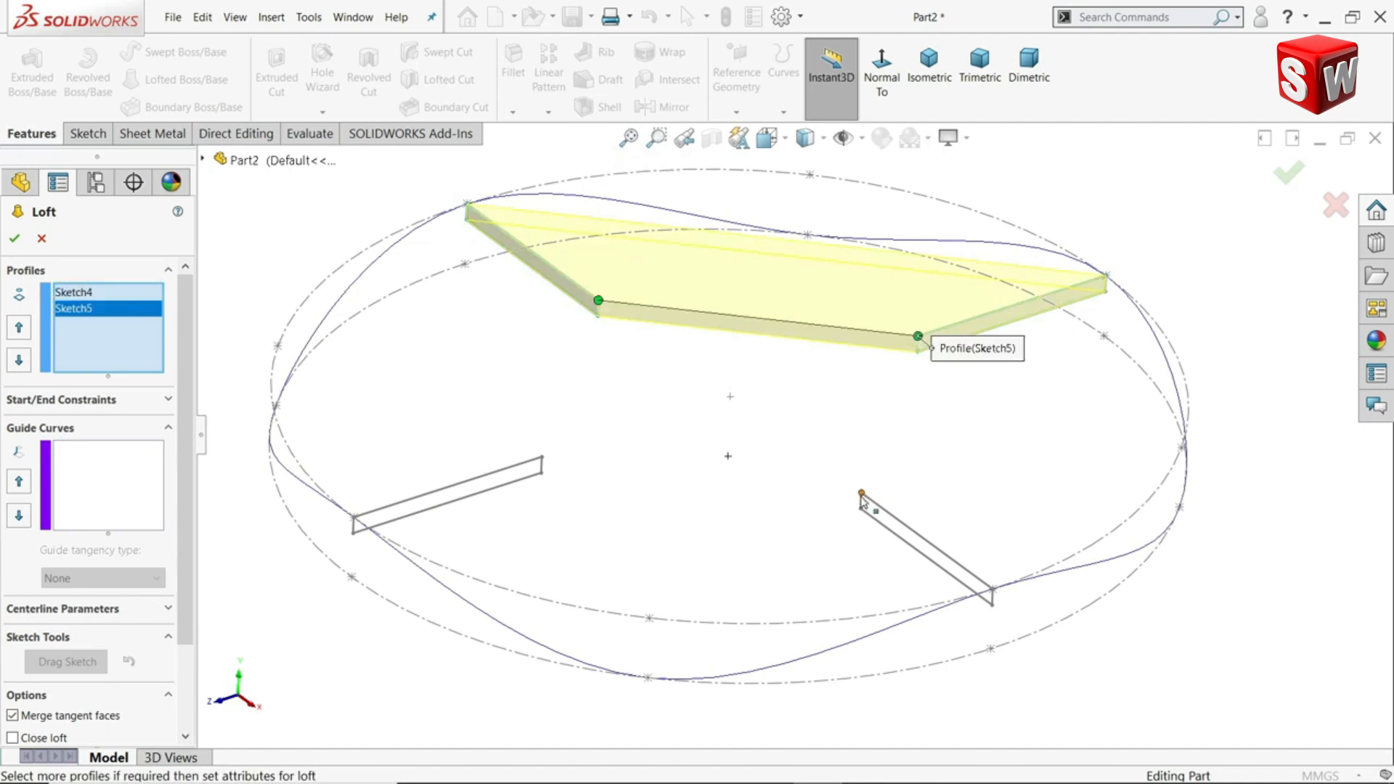
click(862, 497)
click(543, 462)
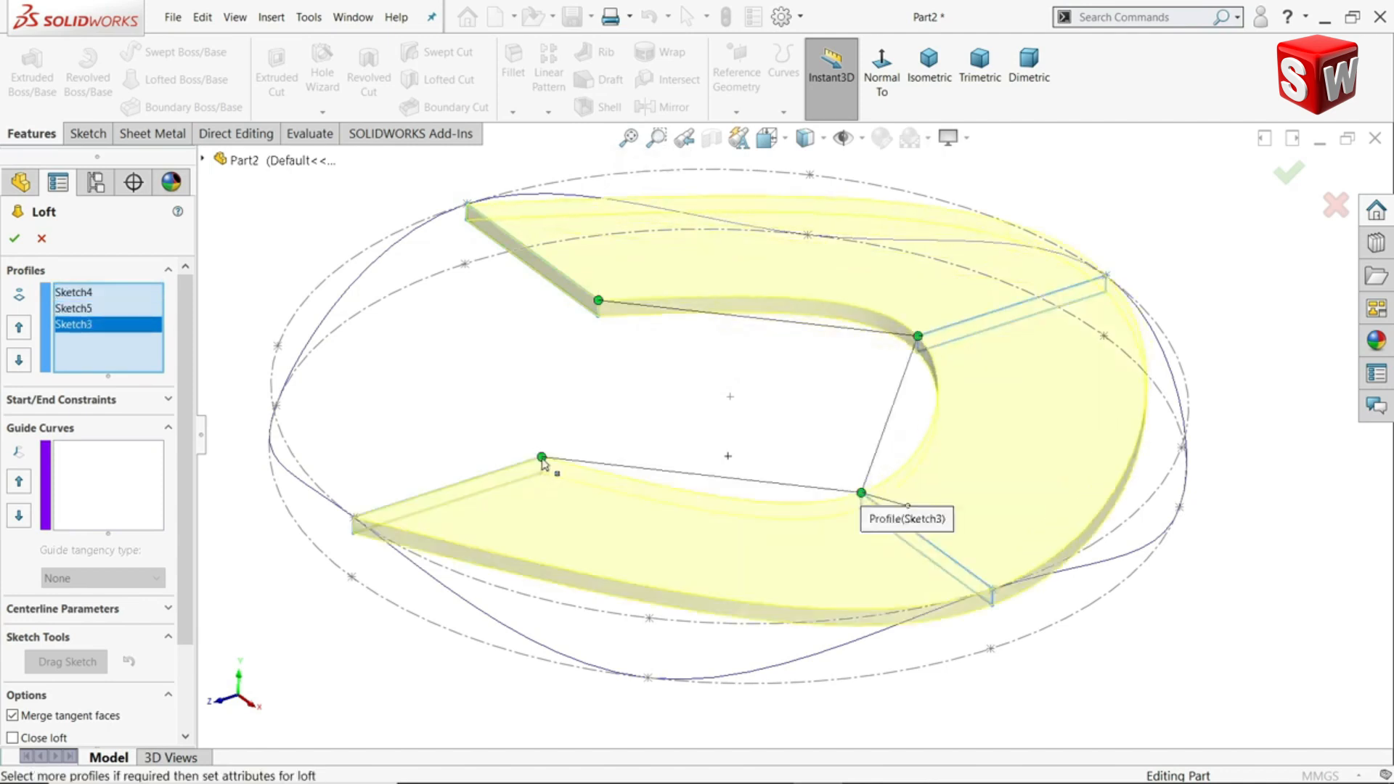
- Add the closed wavy curve through the circle points as the loft's guide curve
click(122, 492)
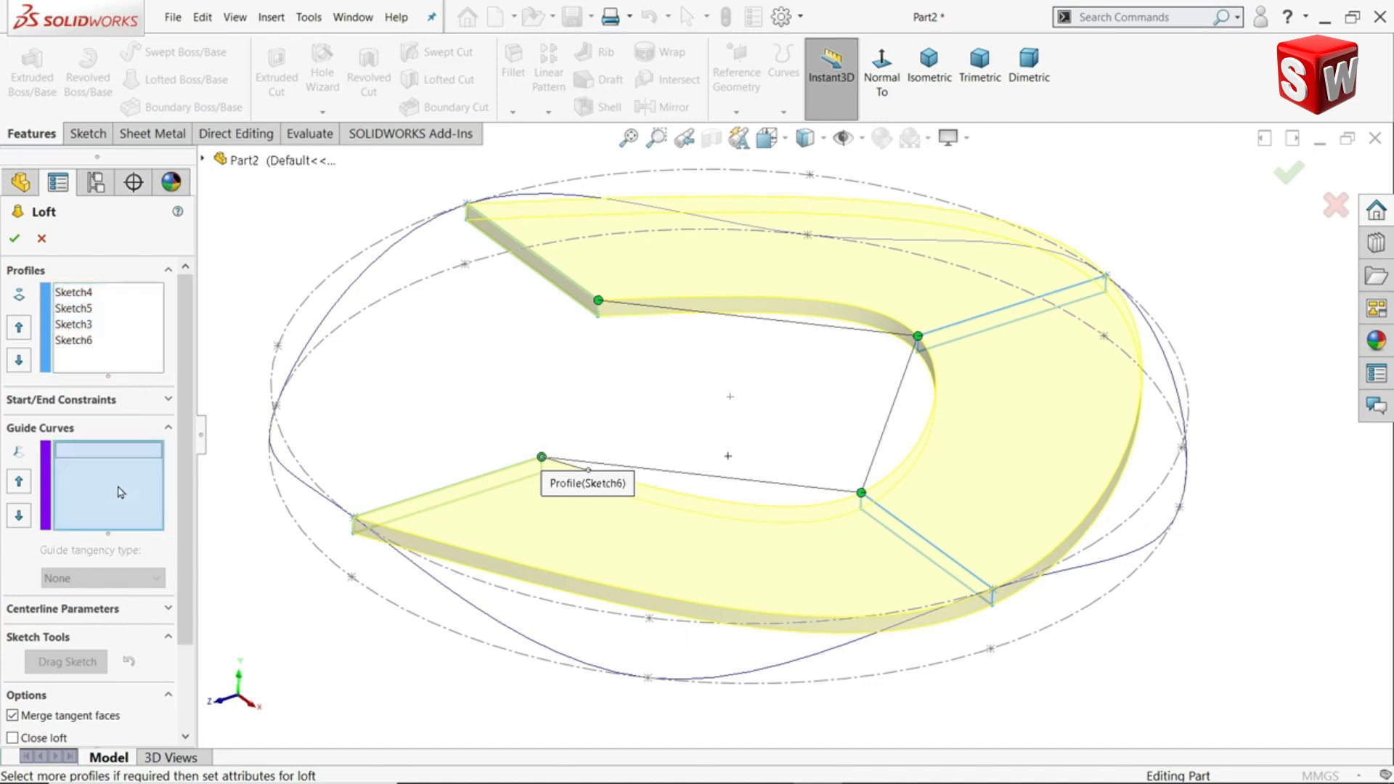
click(164, 401)
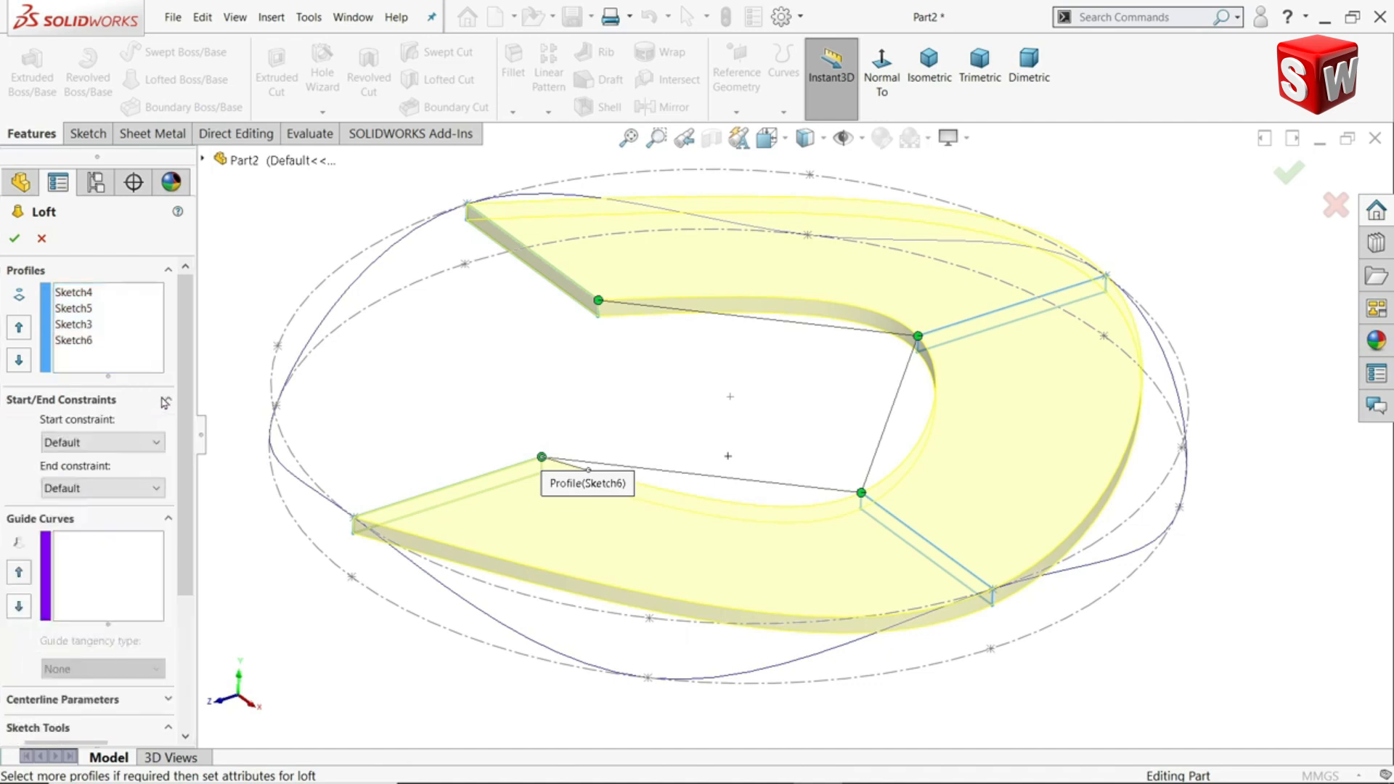
click(91, 588)
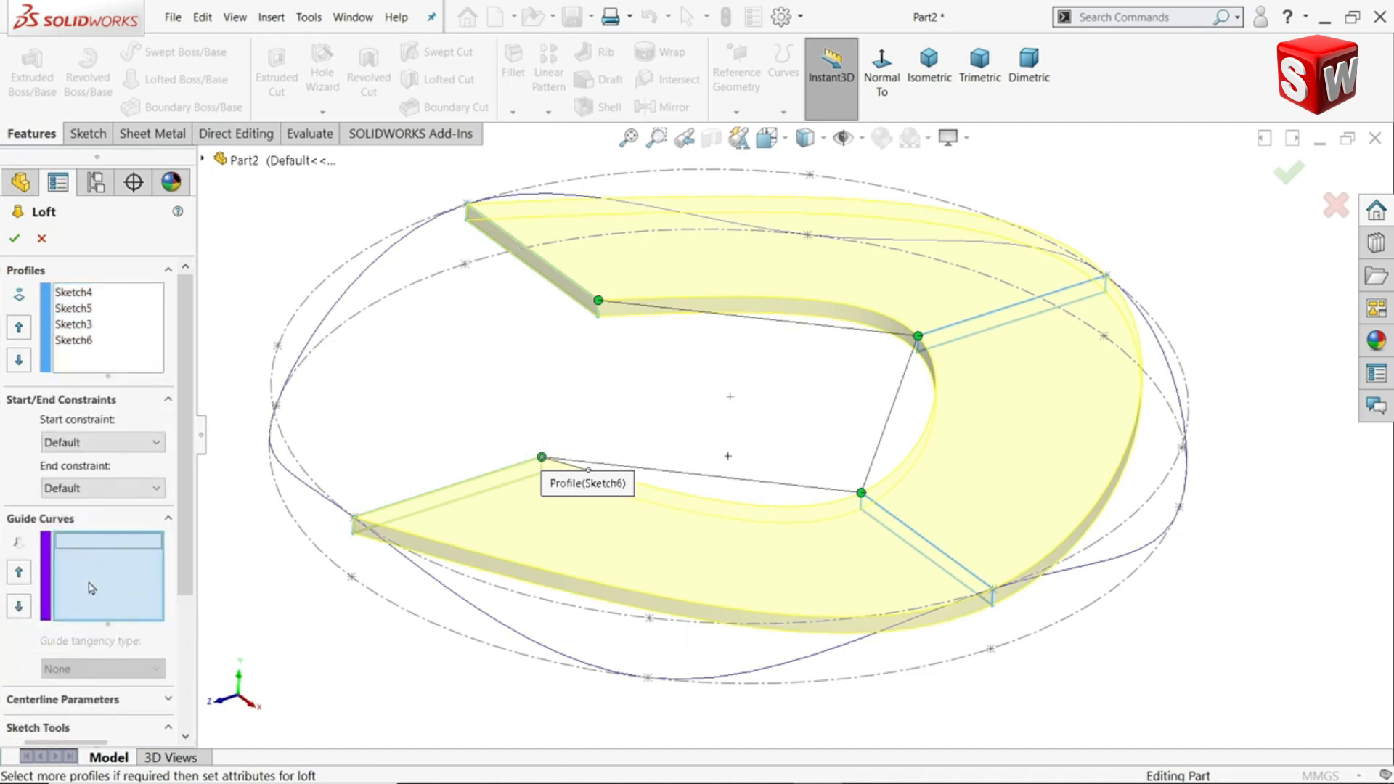
click(481, 613)
mouse_move(1067, 633)
middle_down()
mouse_move(1070, 591)
mouse_move(983, 549)
mouse_move(974, 566)
mouse_move(982, 550)
mouse_move(1015, 614)
mouse_move(1046, 621)
mouse_move(1031, 603)
middle_up()
- Turn on Close loft, create the ring and clear the selection
scroll(195, 639, down, 3)
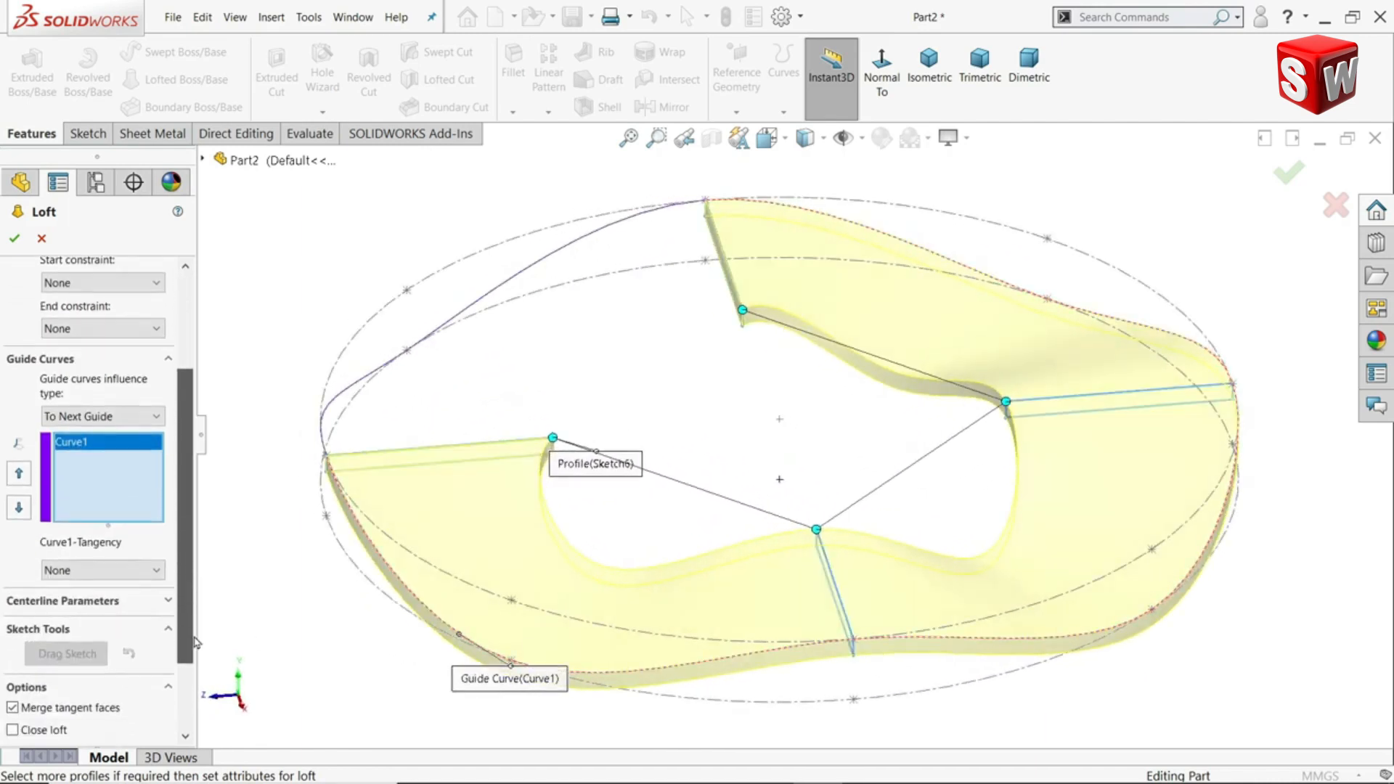
scroll(195, 642, down, 3)
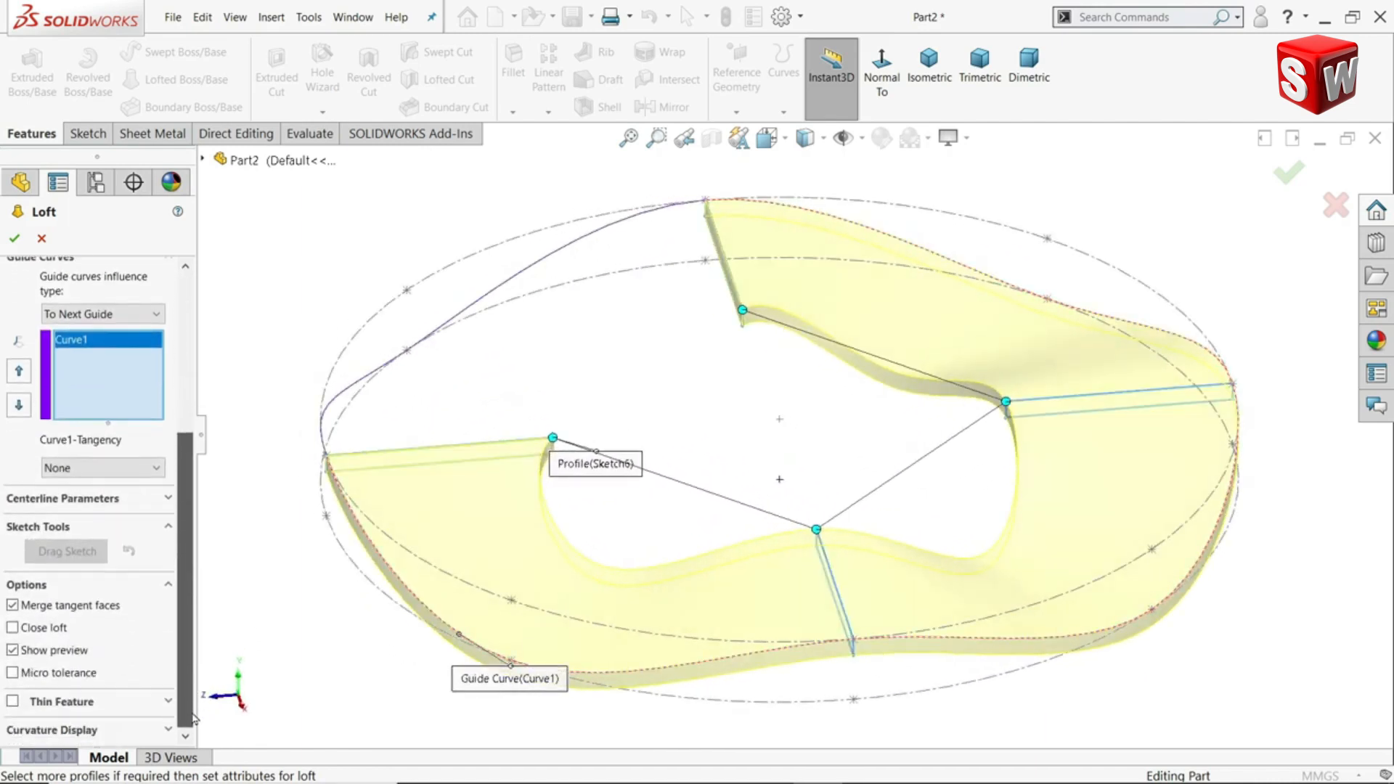
click(13, 629)
scroll(687, 517, up, 3)
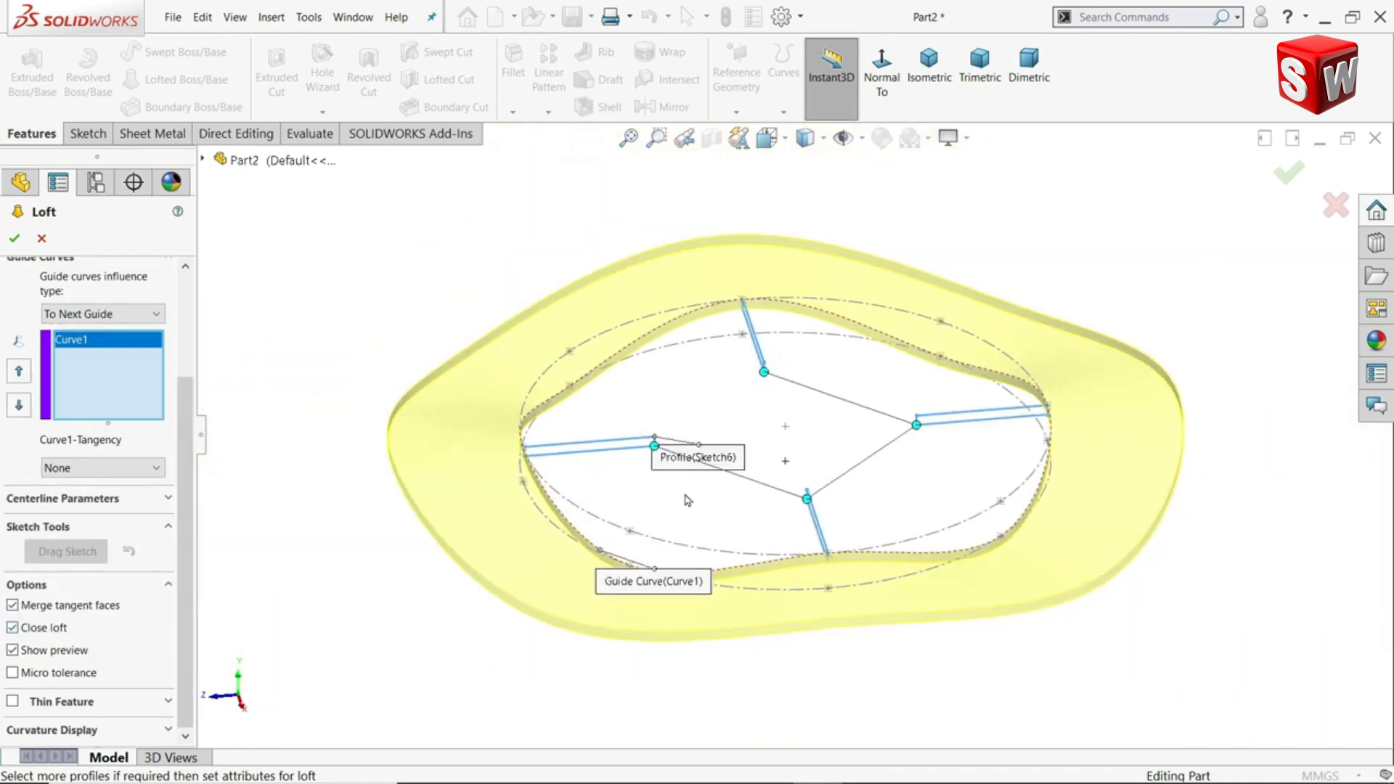
scroll(781, 434, down, 1)
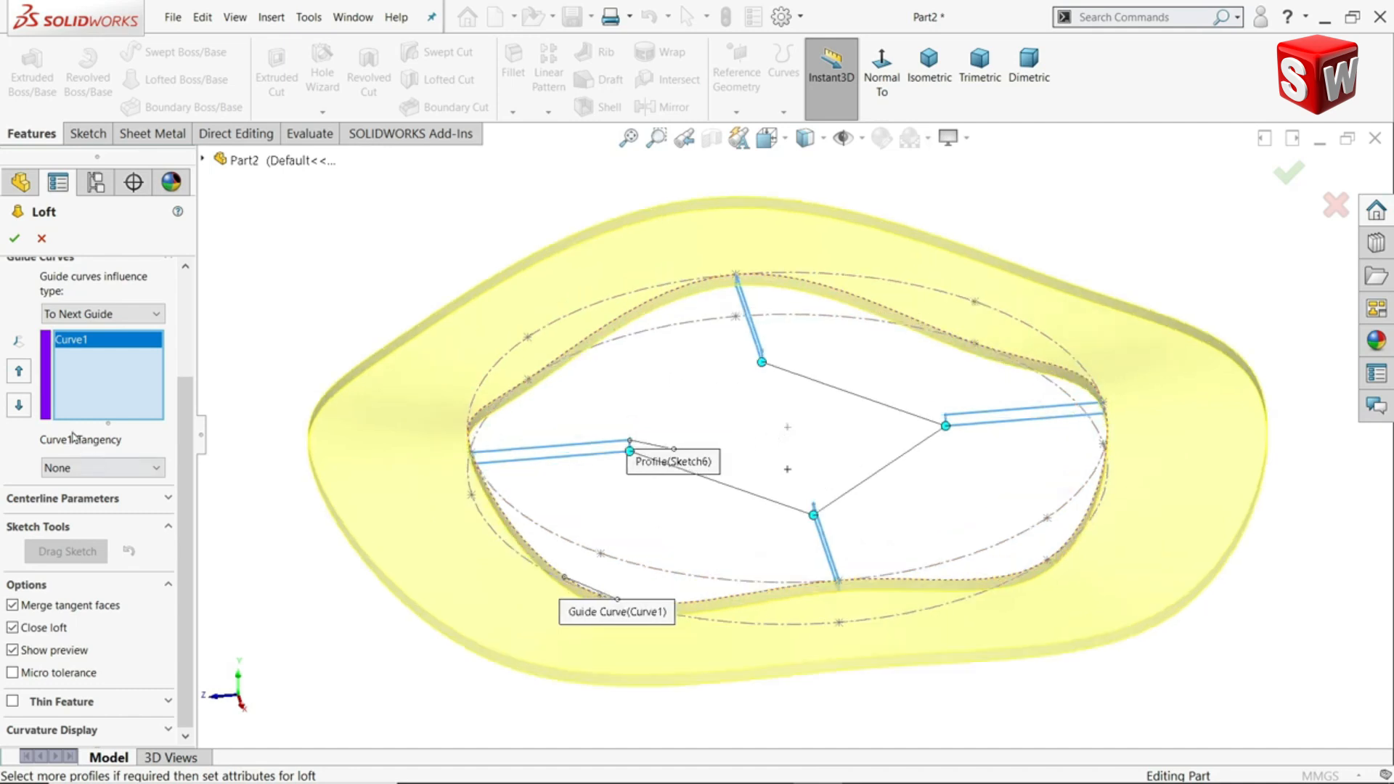
click(14, 240)
middle_drag(791, 467, 741, 462)
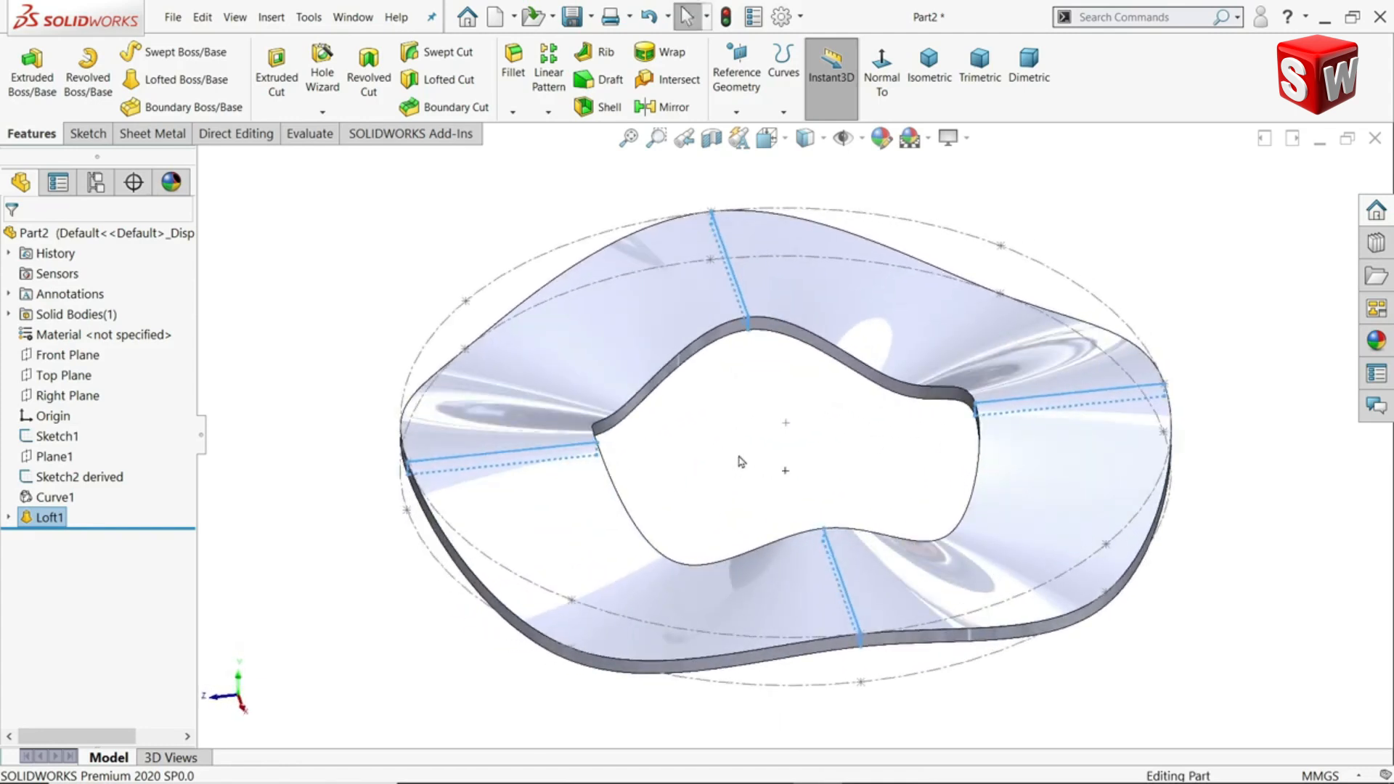
click(741, 462)
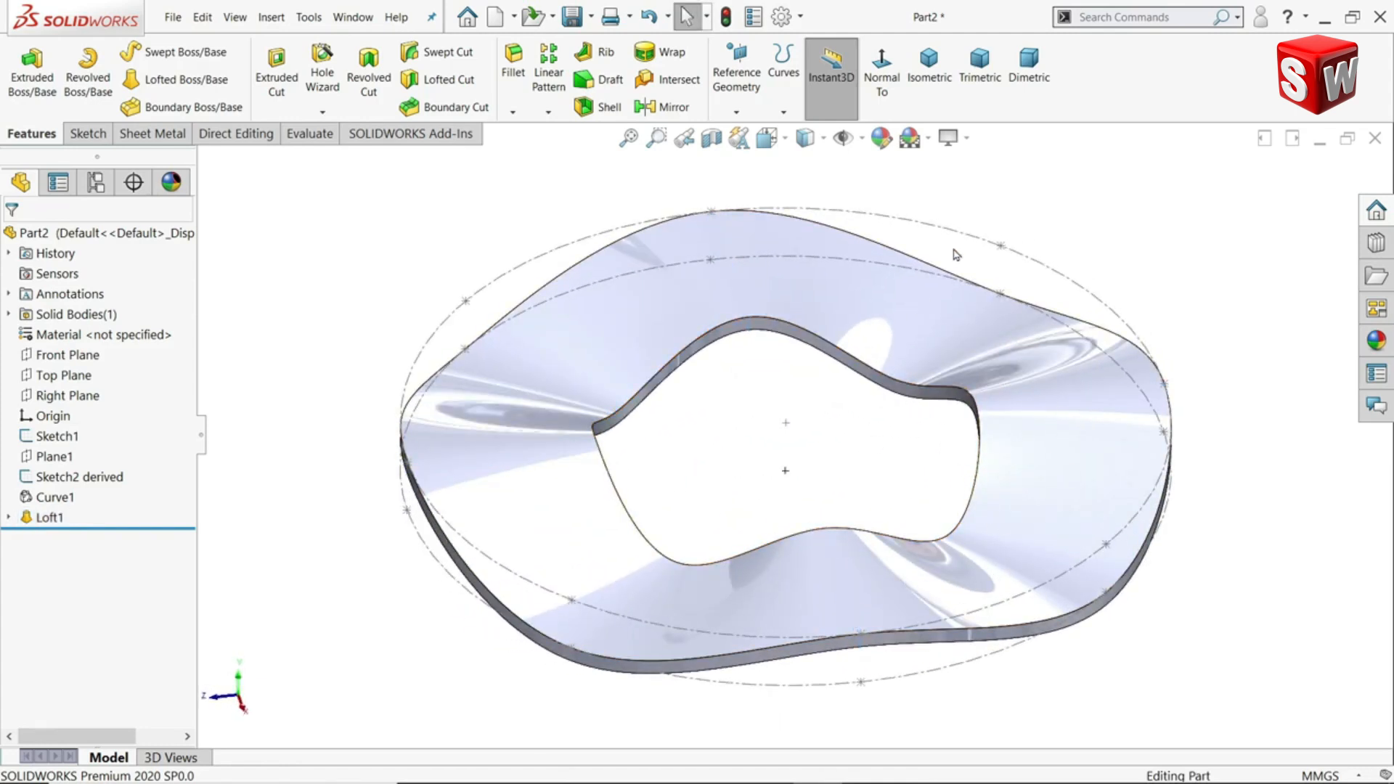
- Hide both circle sketches, Sketch1 and Sketch2 derived, so only the wavy ring body is displayed
click(44, 438)
click(40, 420)
click(25, 482)
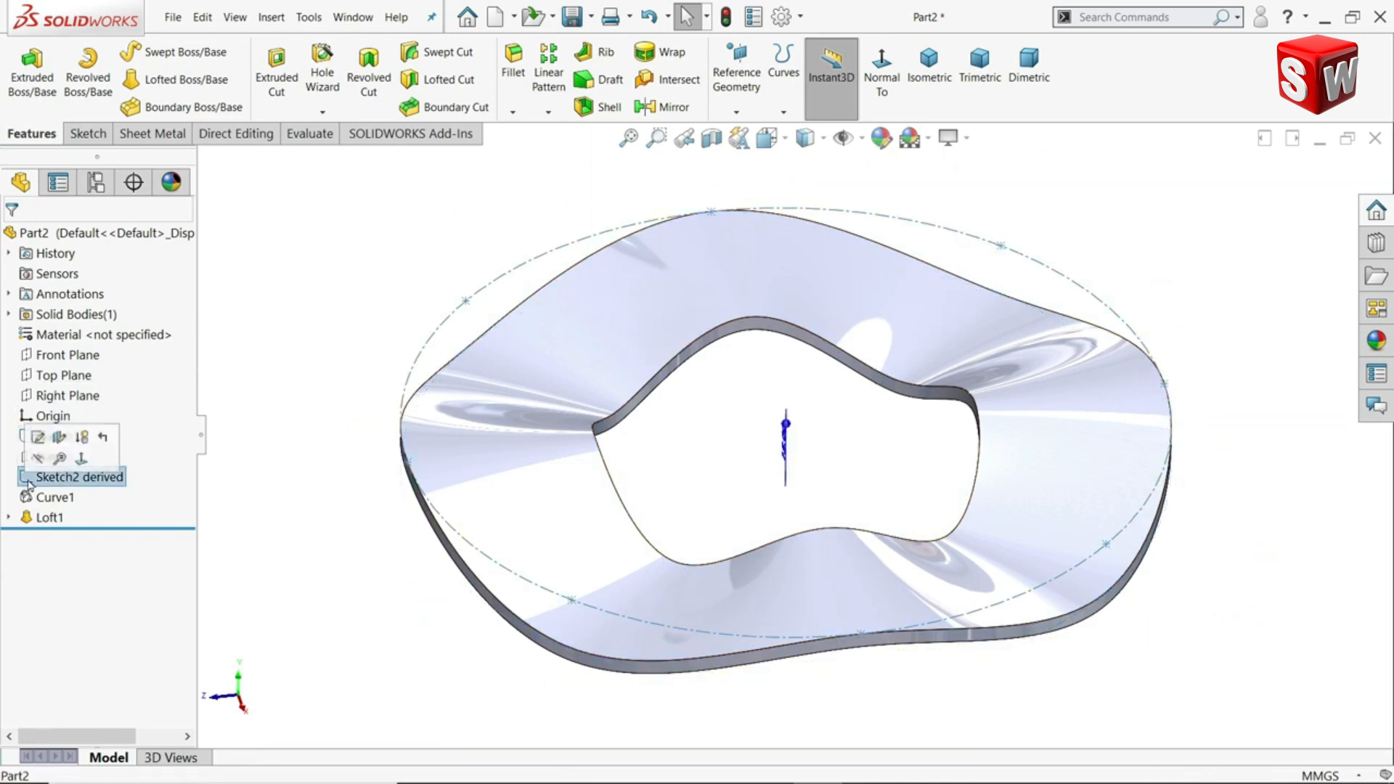
click(37, 458)
mouse_move(776, 453)
middle_down()
mouse_move(783, 431)
mouse_move(787, 446)
middle_up()
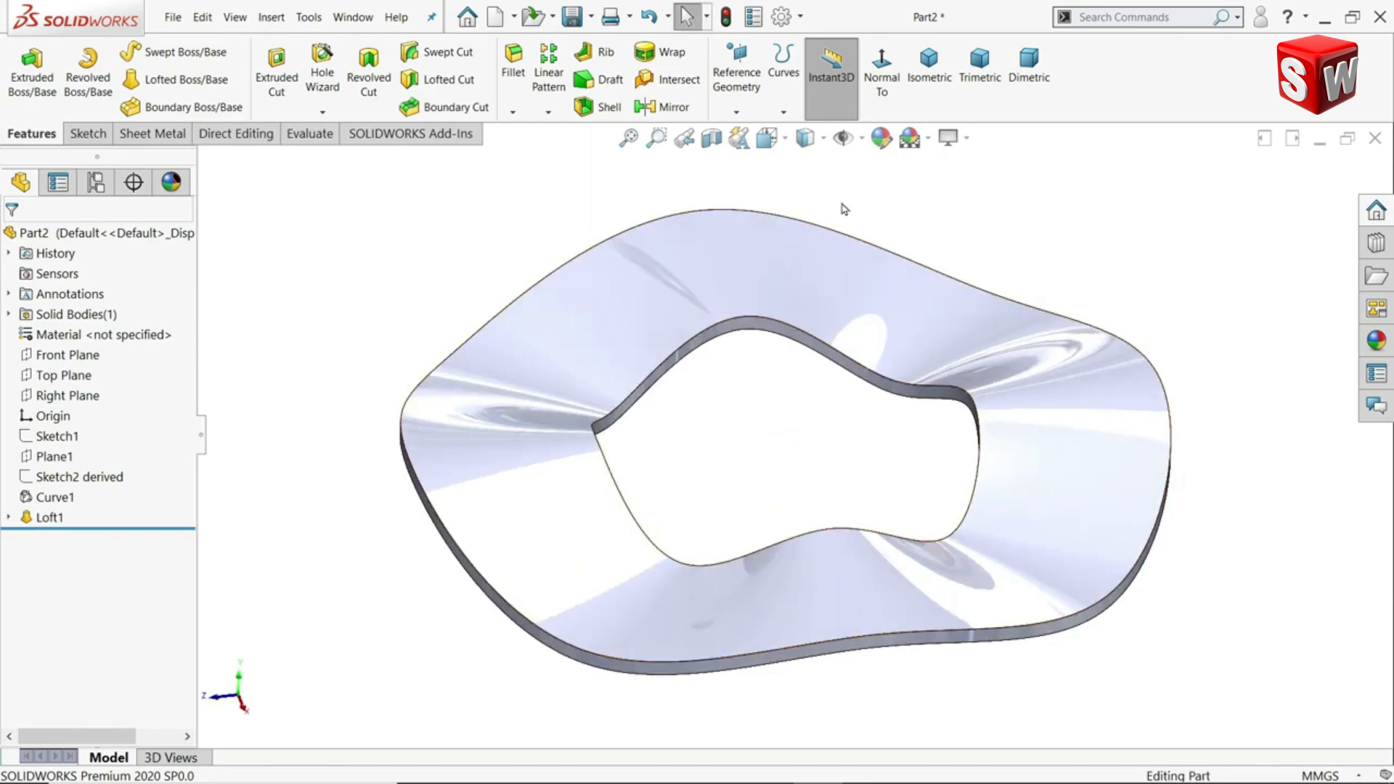
- Edit the whole part's appearance, trying bright yellow and a darker yellow from the standard color palette
click(883, 138)
click(72, 652)
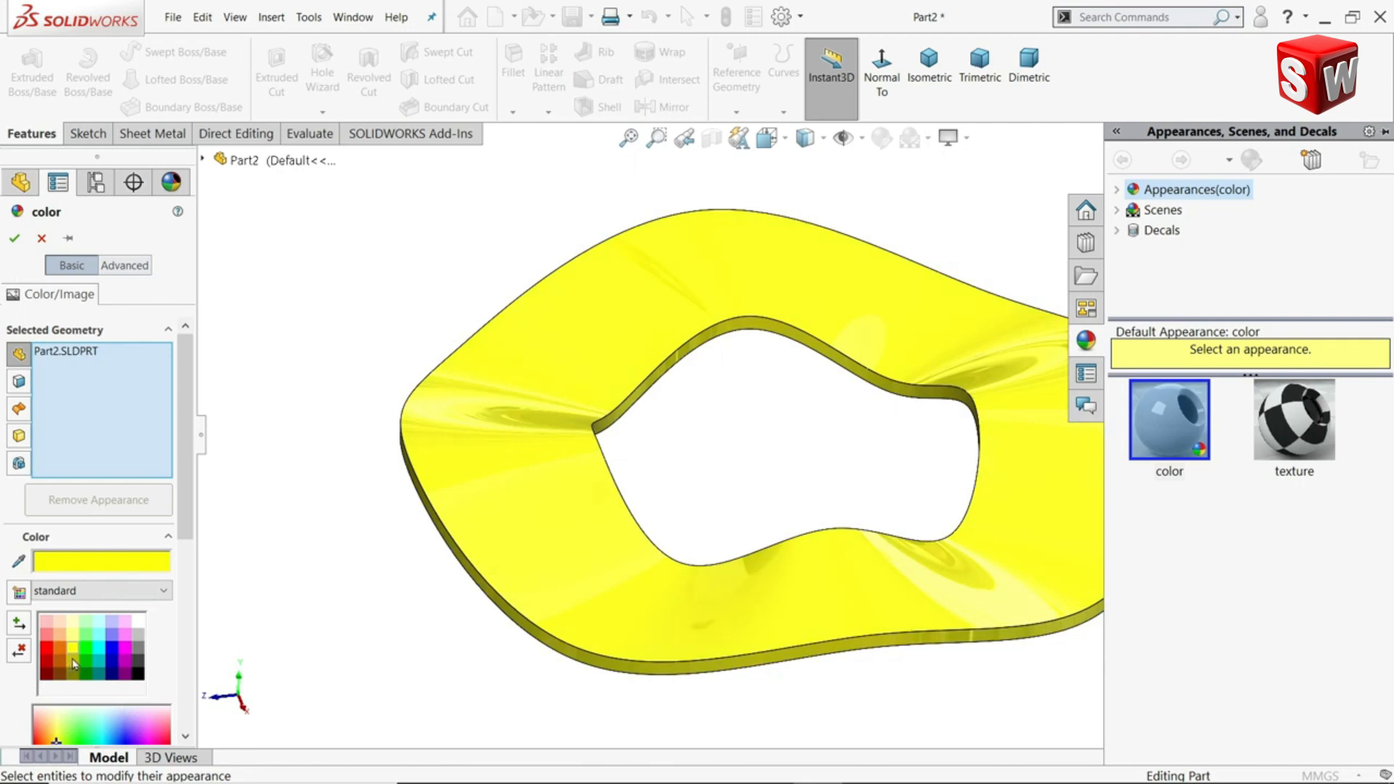
click(73, 663)
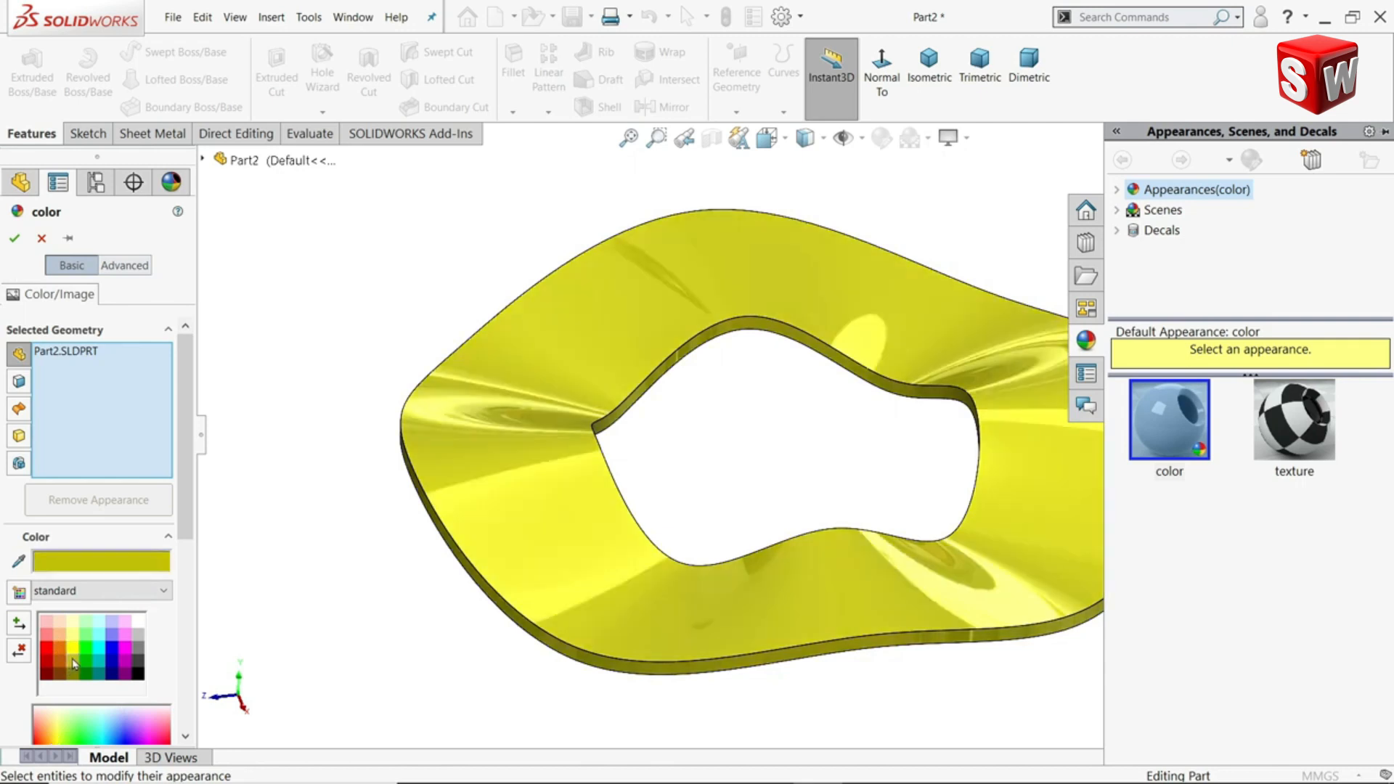
- Try the Yellow appearance from the Solid category on the ring and inspect it from another angle
click(1117, 190)
click(1173, 312)
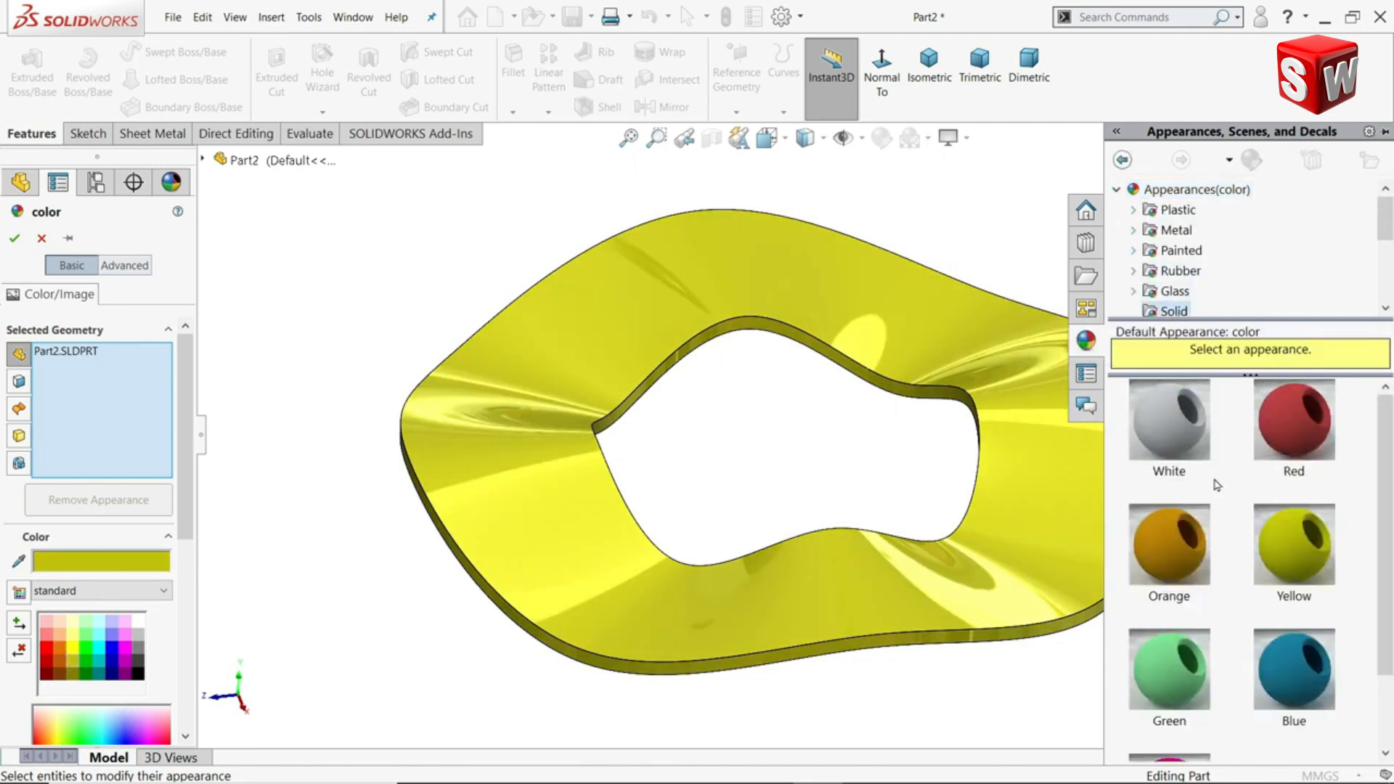
click(1295, 546)
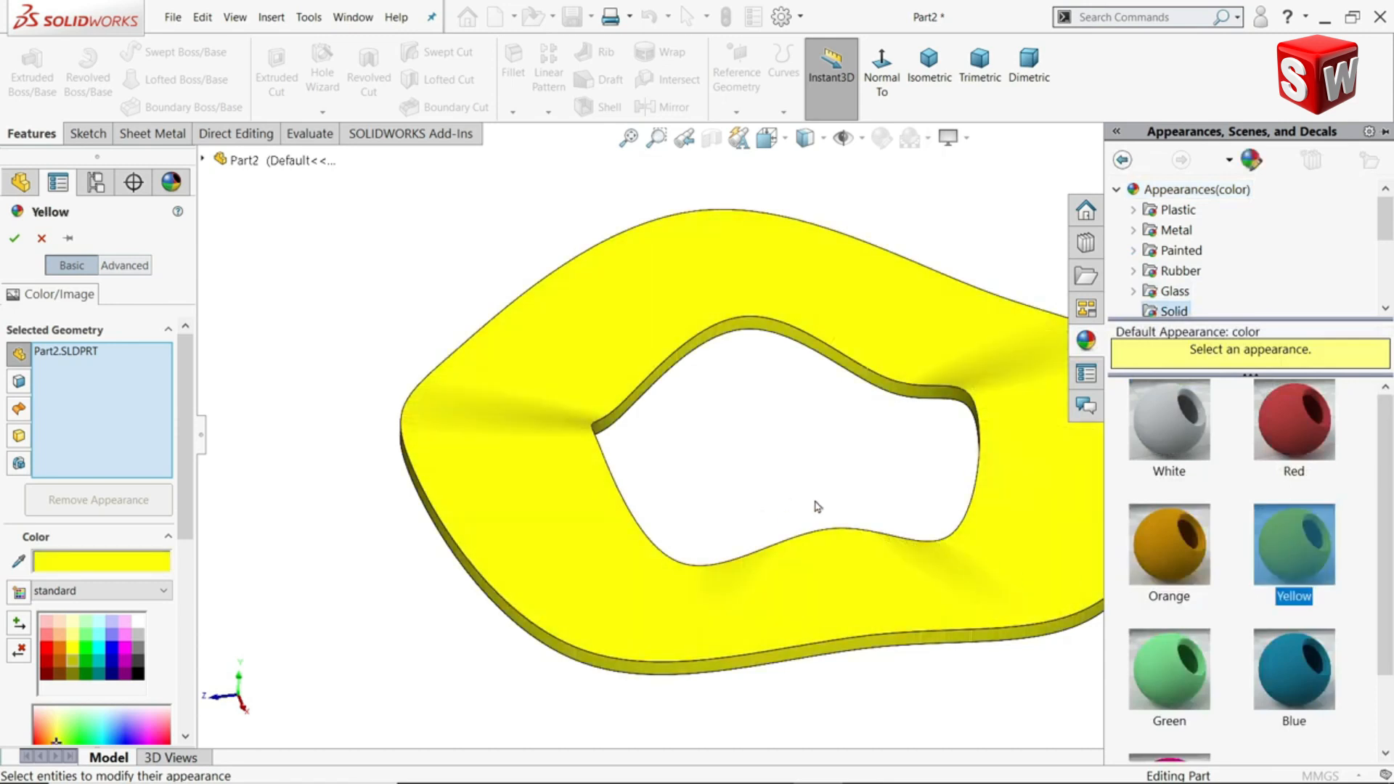
scroll(814, 502, up, 3)
scroll(964, 496, down, 3)
middle_drag(829, 462, 734, 451)
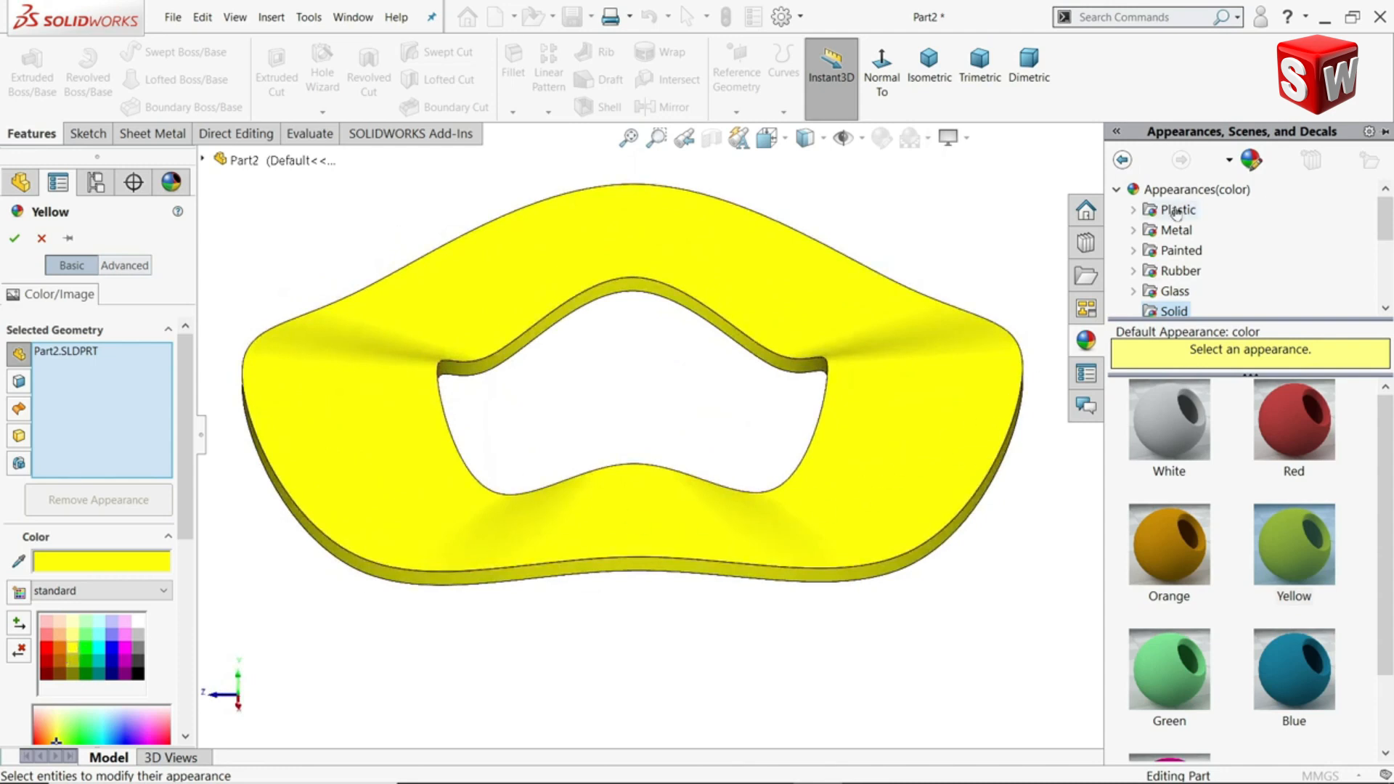
- Assign the basic color appearance to the part, set it to bright yellow from the standard palette and accept it
click(1196, 189)
click(1162, 421)
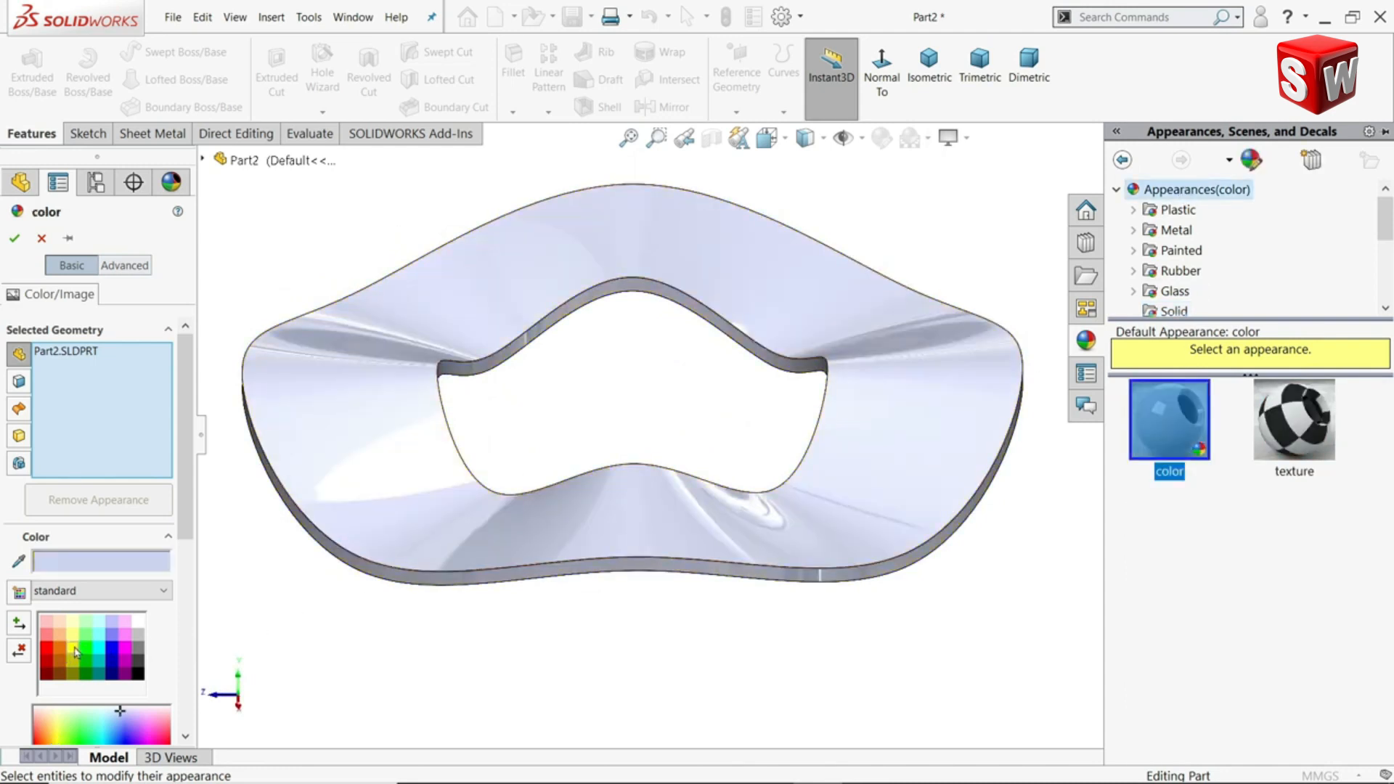
click(75, 650)
click(14, 239)
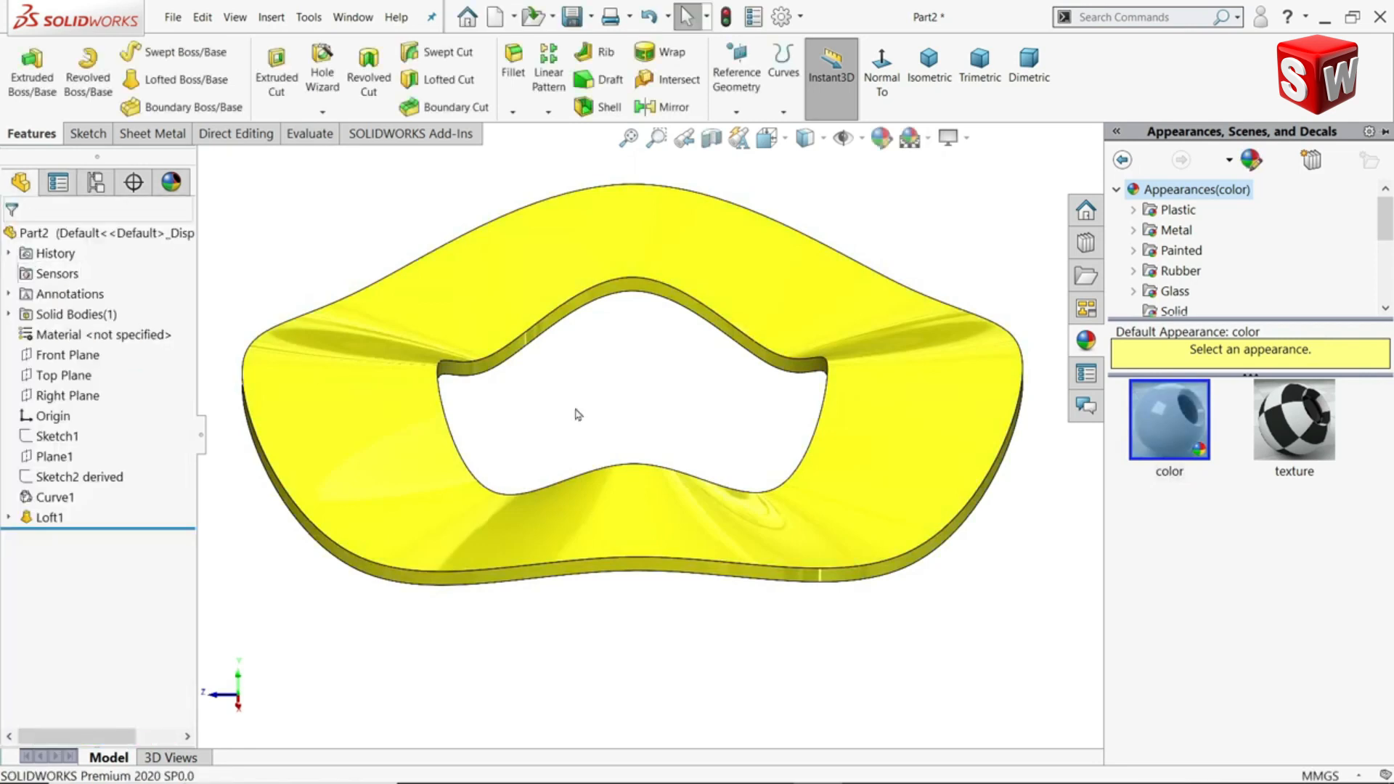